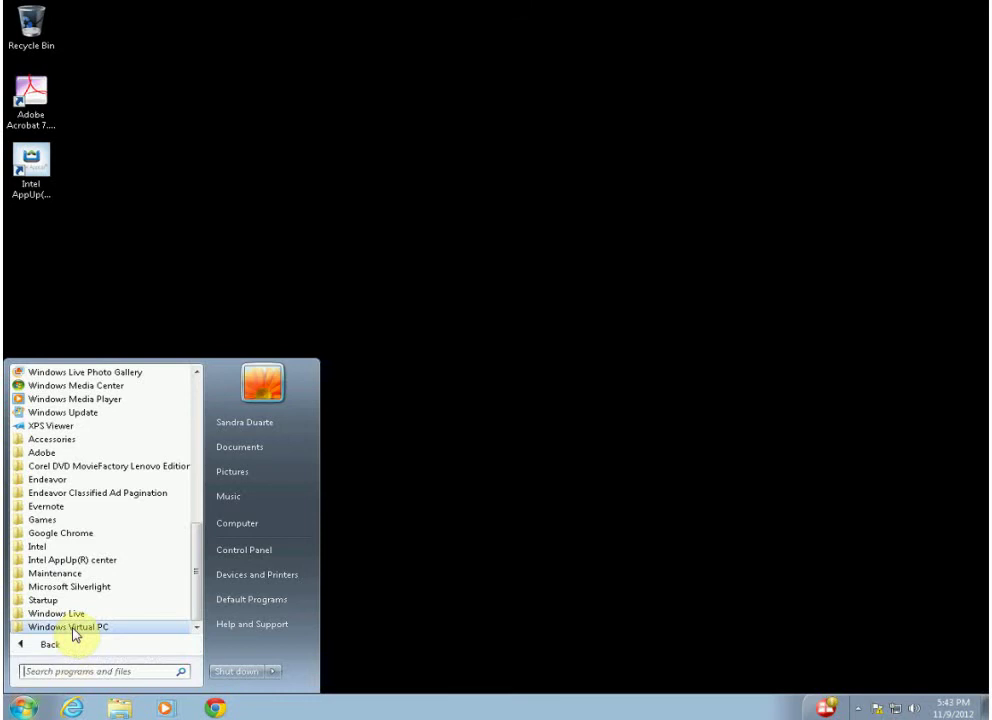
# Start Windows XP Mode from the Windows Virtual PC group and log on with the XPMUser password.
pyautogui.click(73, 628)
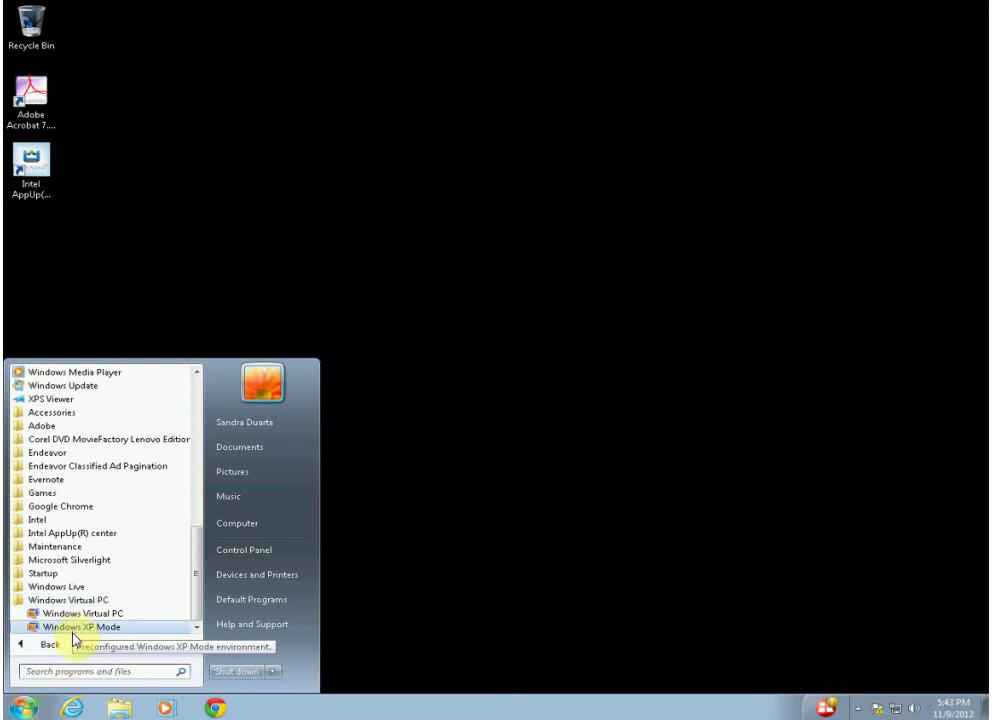
pyautogui.click(73, 628)
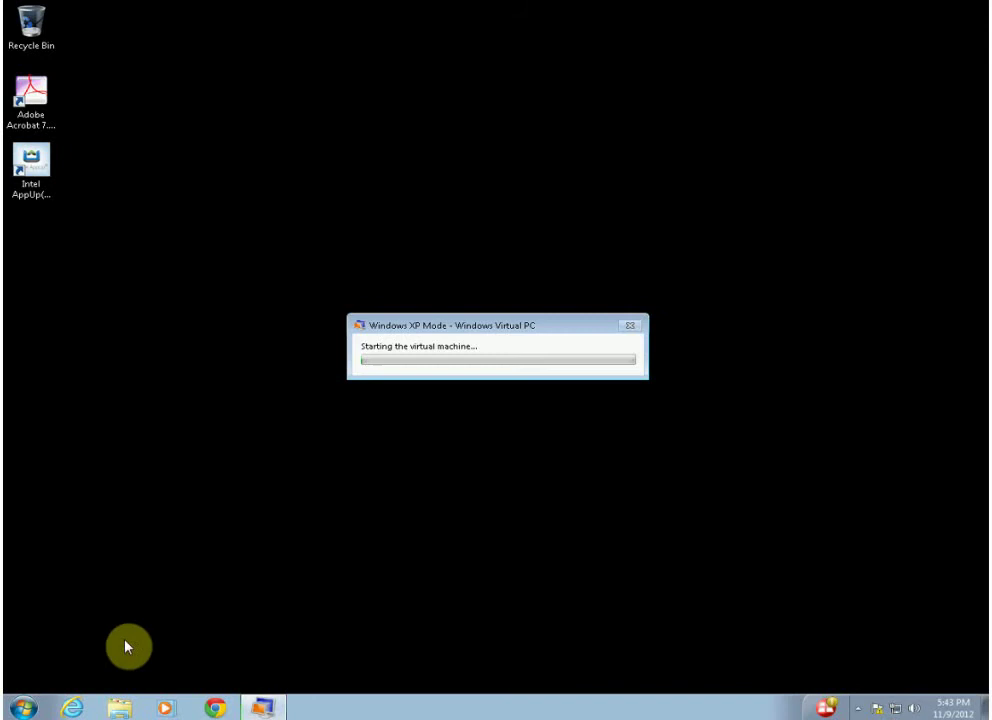
pyautogui.click(518, 338)
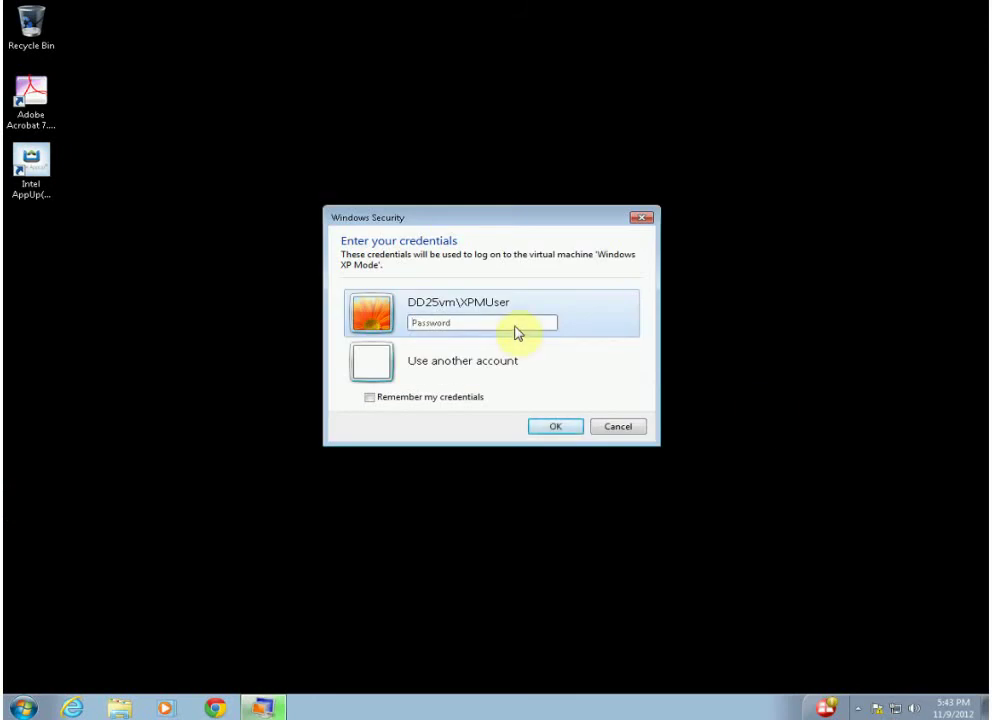
pyautogui.click(514, 327)
pyautogui.write('•••••••••••')
pyautogui.press('Return')
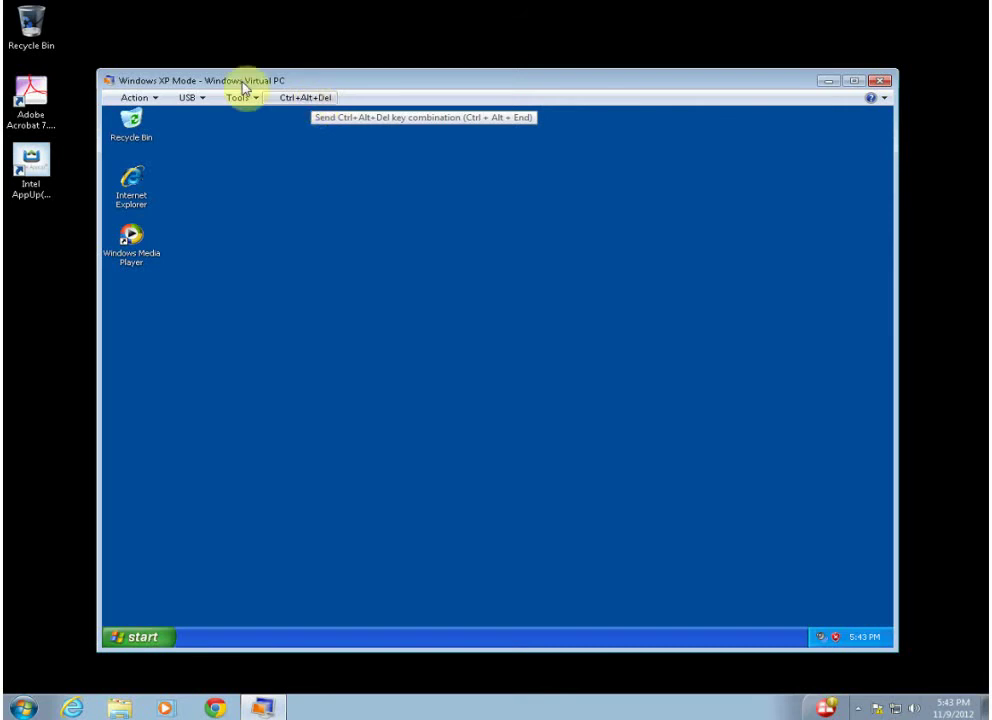
# Open the Virtual Machines folder from Start > All Programs > Windows Virtual PC.
pyautogui.click(28, 708)
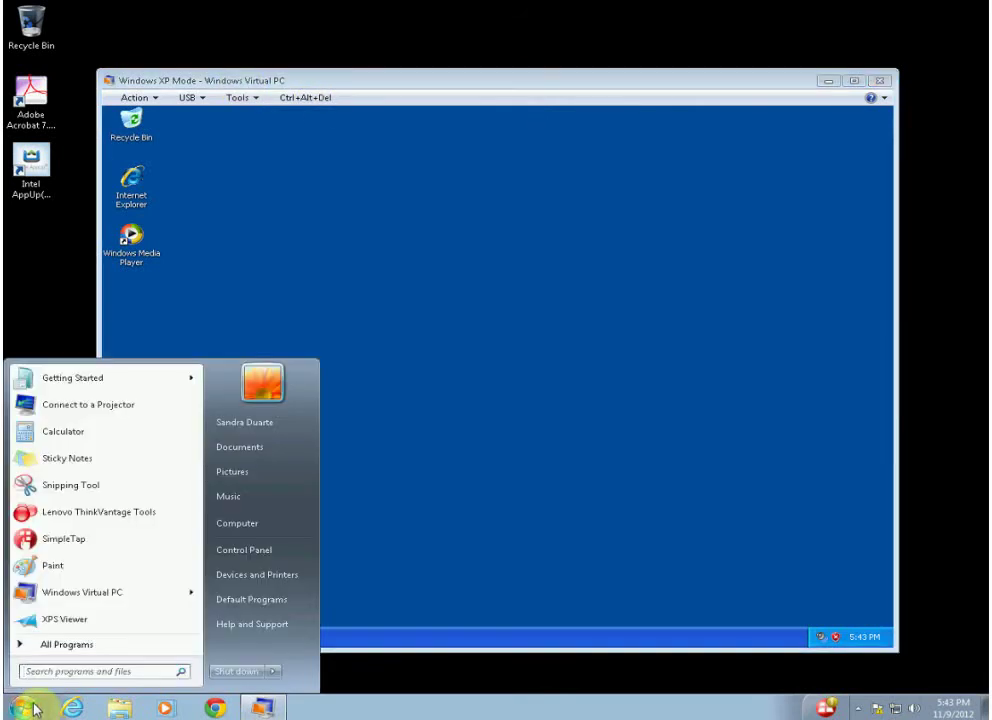
pyautogui.click(54, 645)
pyautogui.click(64, 627)
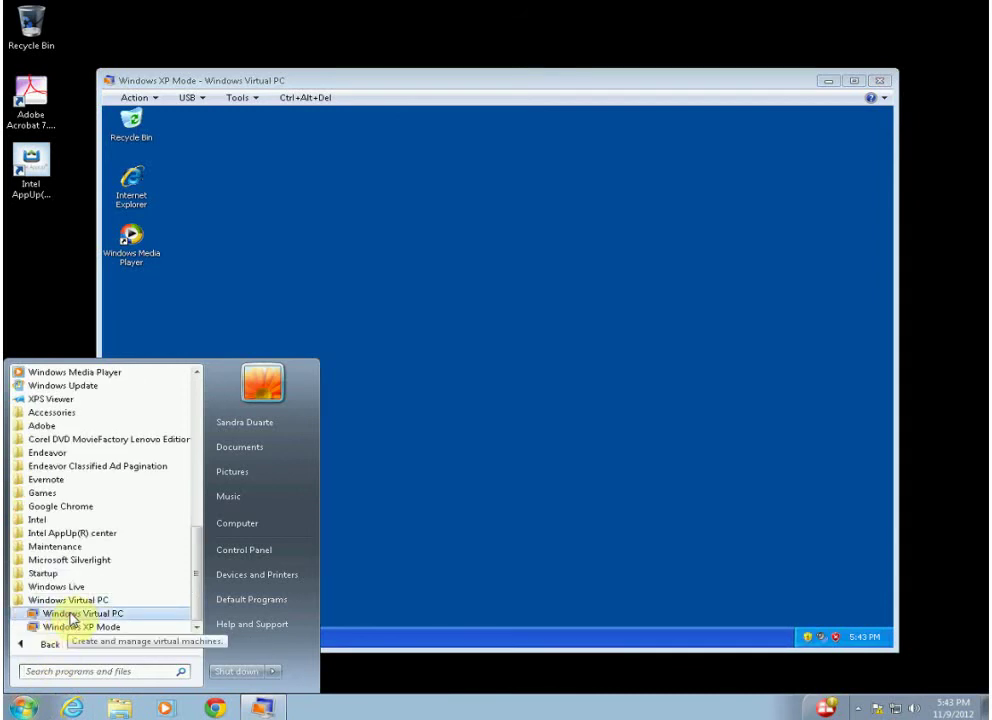
pyautogui.click(72, 617)
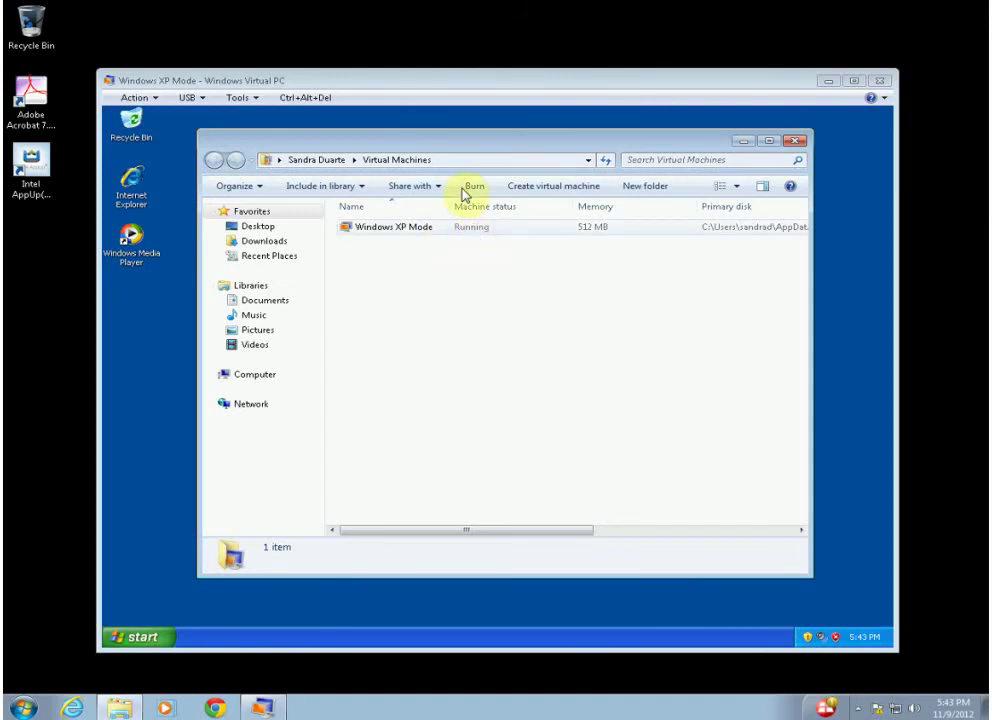
# Shut down Windows XP Mode through its Ctrl+Alt+Del security screen.
pyautogui.click(460, 78)
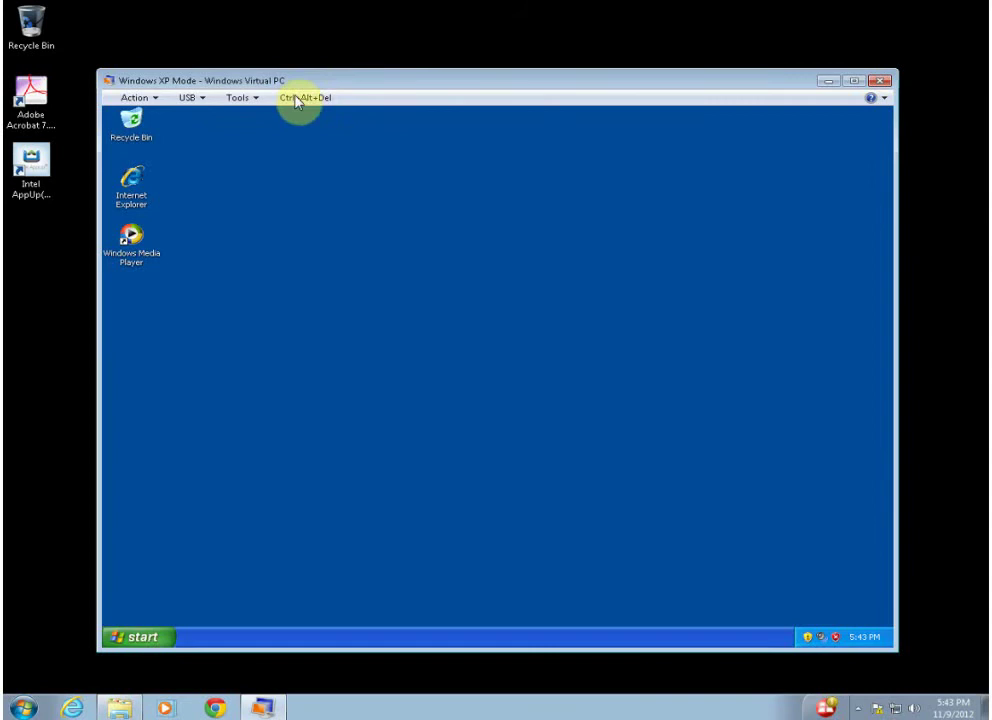
pyautogui.click(304, 98)
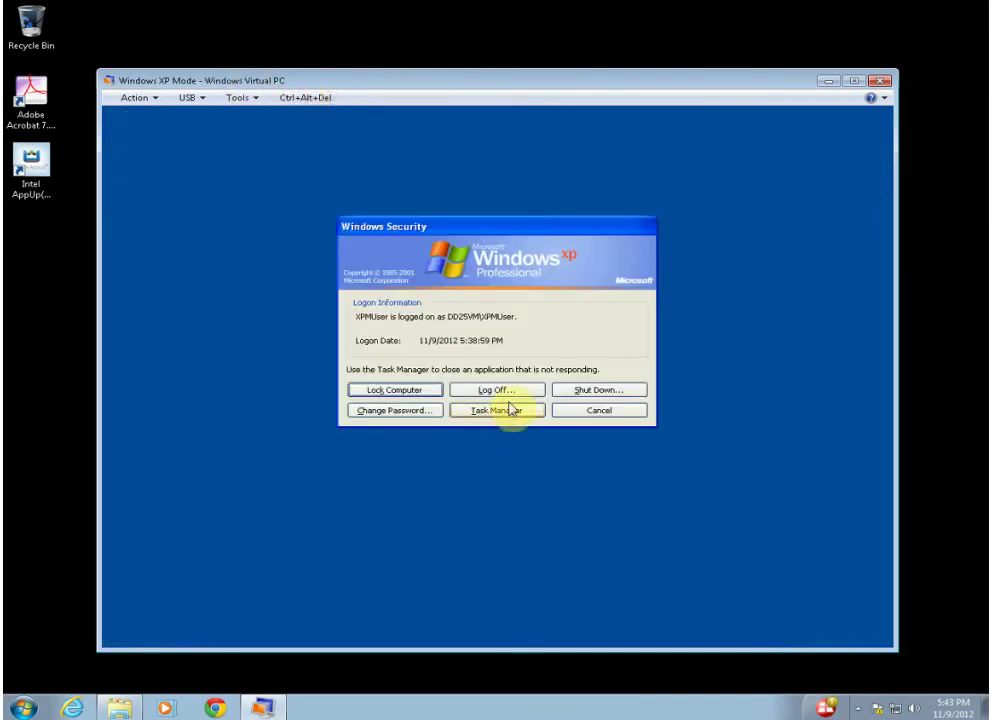
pyautogui.click(598, 396)
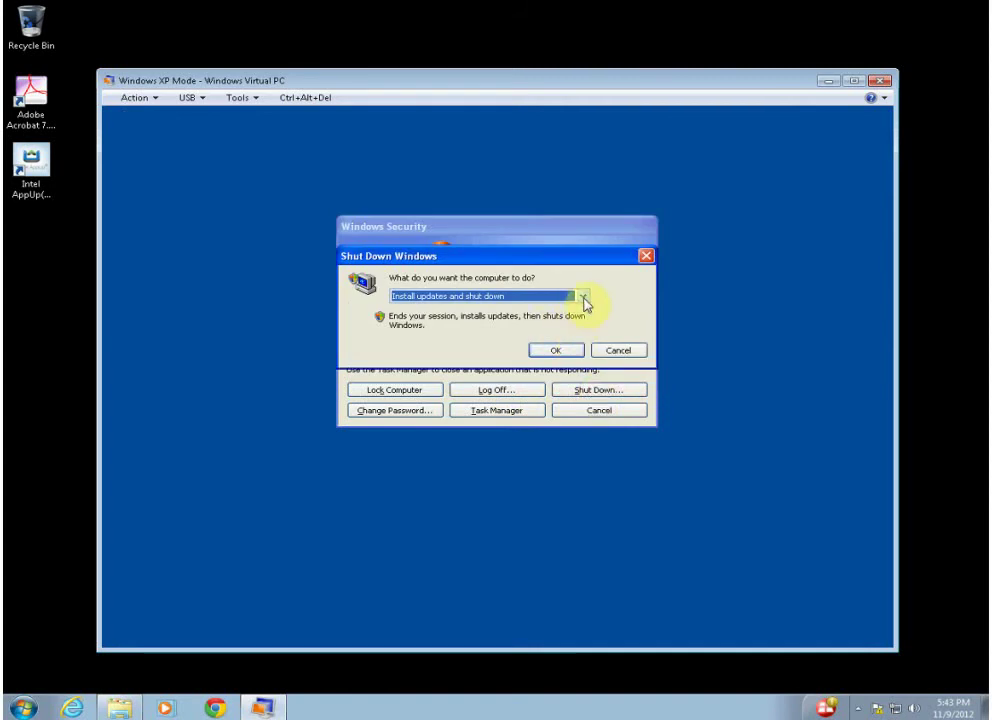
pyautogui.click(582, 297)
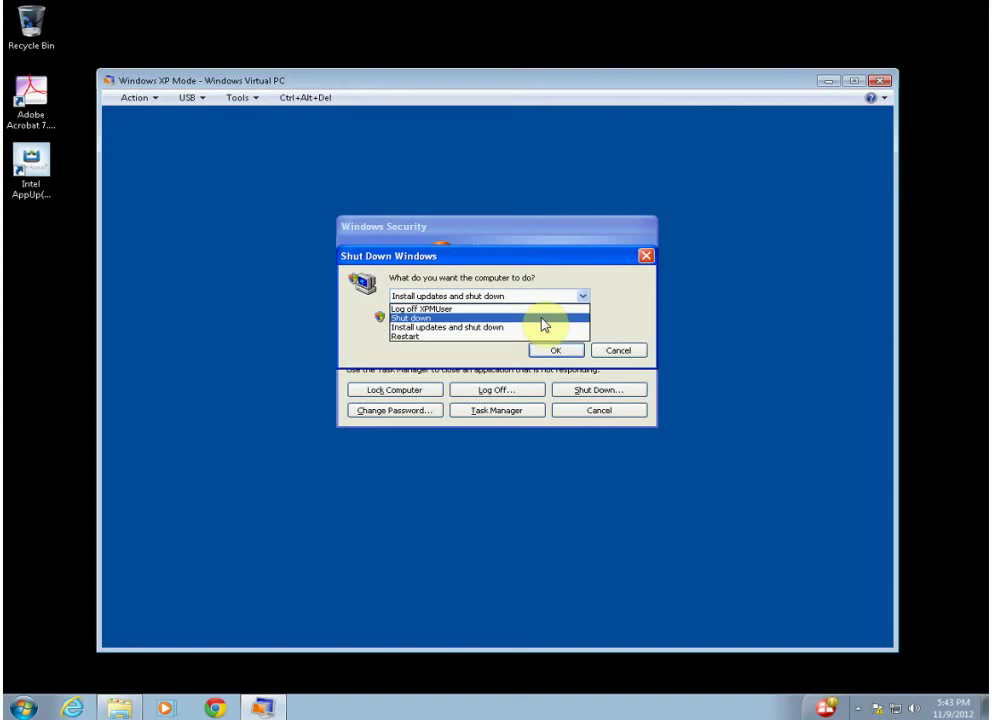
pyautogui.click(541, 323)
pyautogui.click(563, 350)
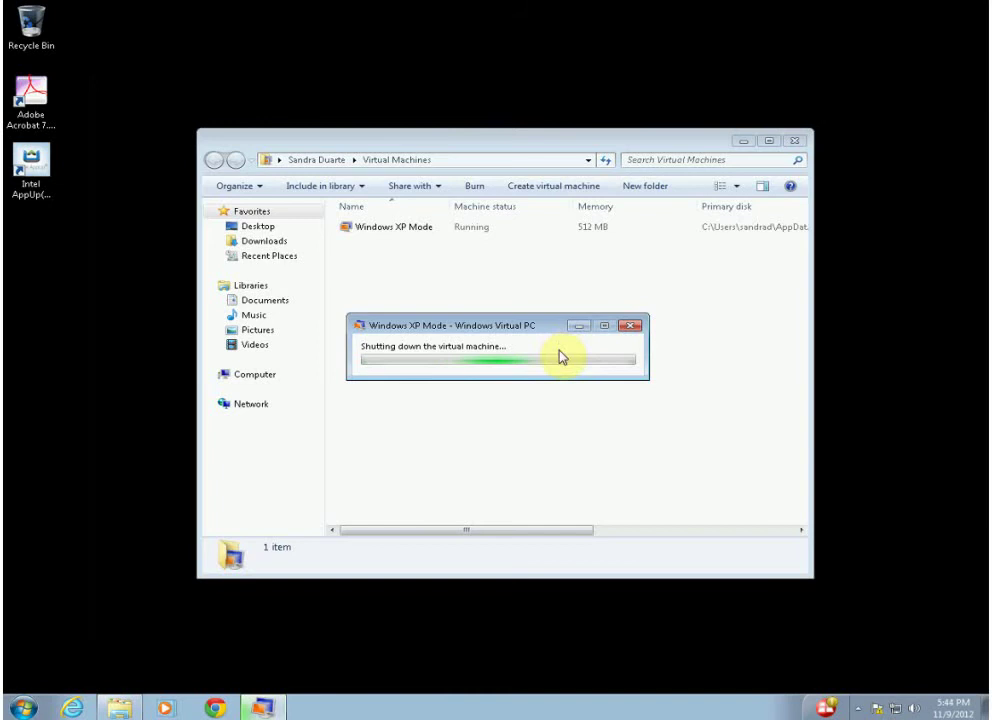
# In the Windows XP Mode settings, change Memory (RAM) from 512 MB to 2048 MB.
pyautogui.rightClick(401, 233)
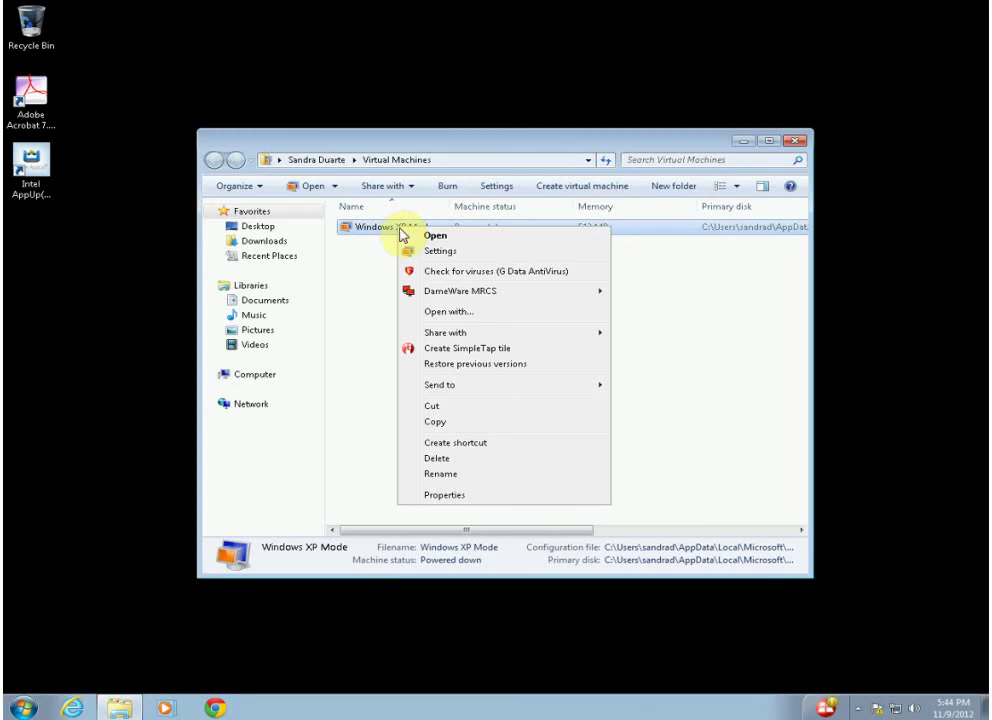
pyautogui.click(410, 251)
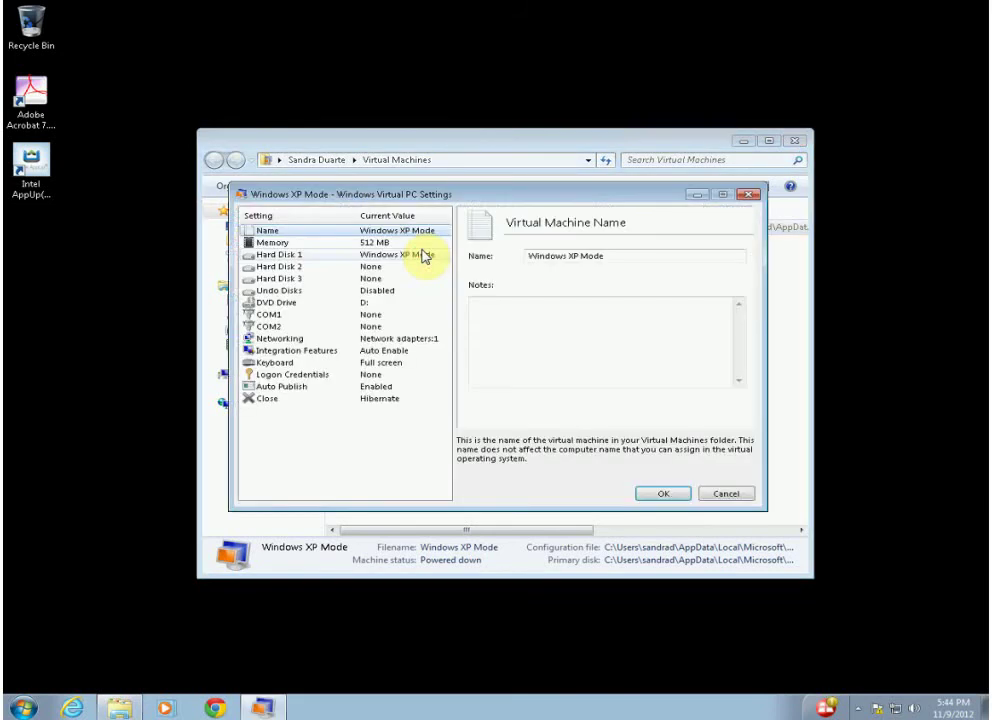
pyautogui.click(363, 245)
pyautogui.doubleClick(582, 283)
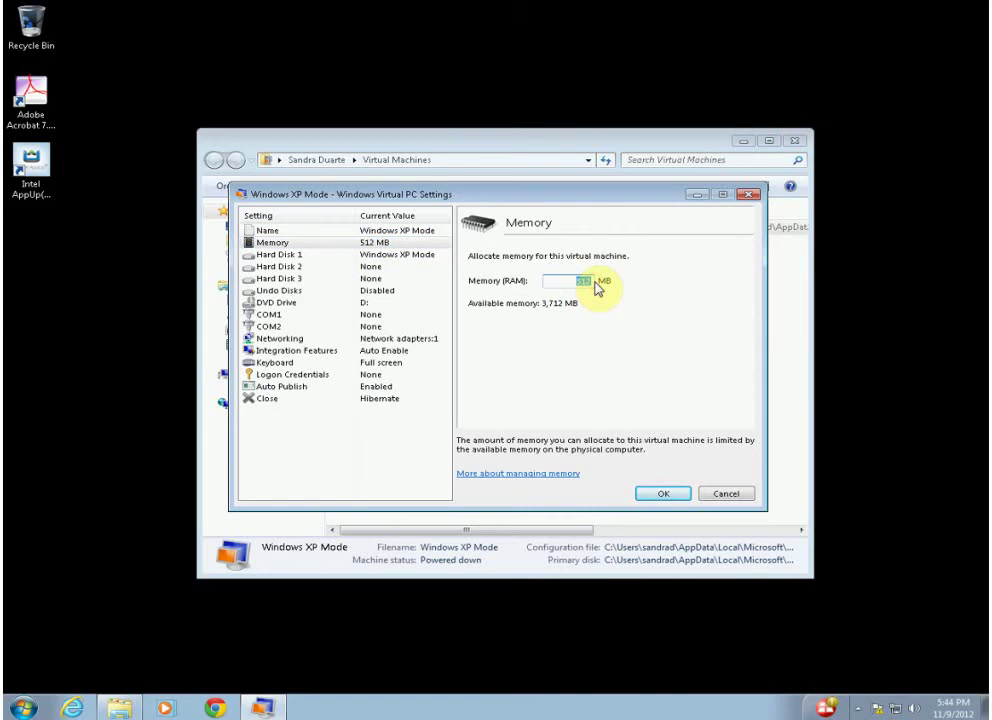
pyautogui.write('2048')
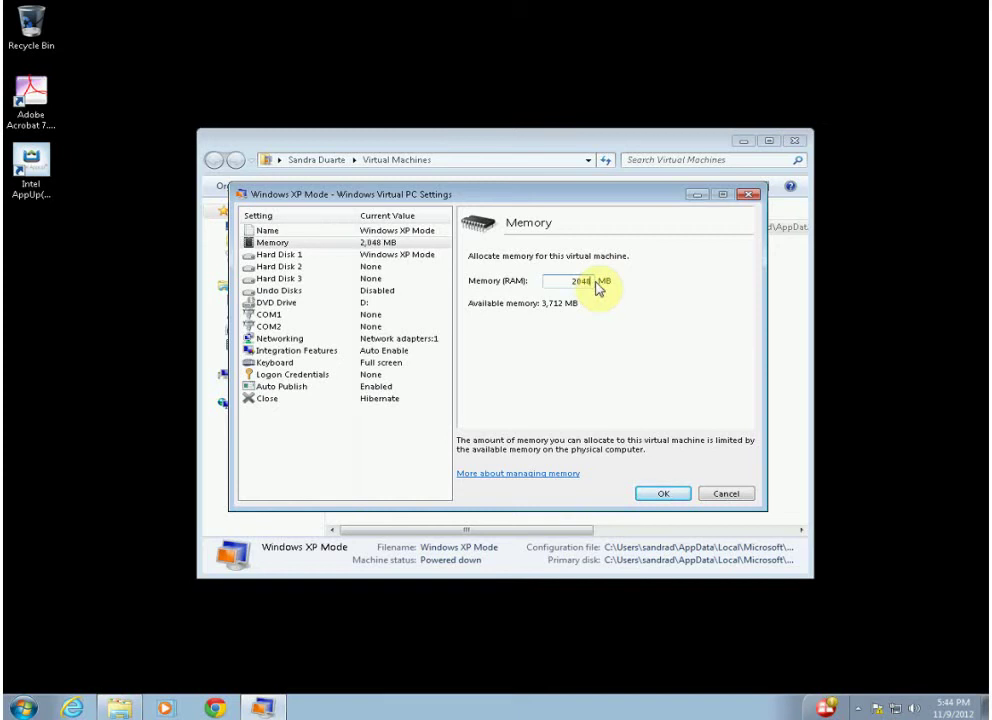
pyautogui.click(341, 340)
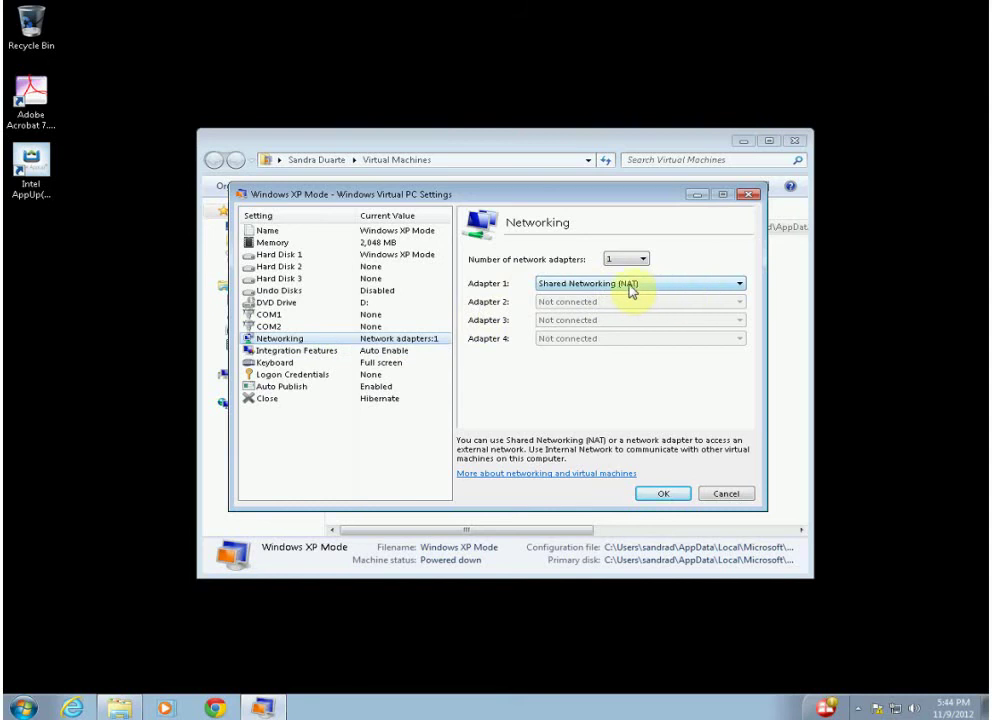
# Set Networking Adapter 1 to Realtek PCIe GBE Family Controller and save the settings.
pyautogui.click(690, 284)
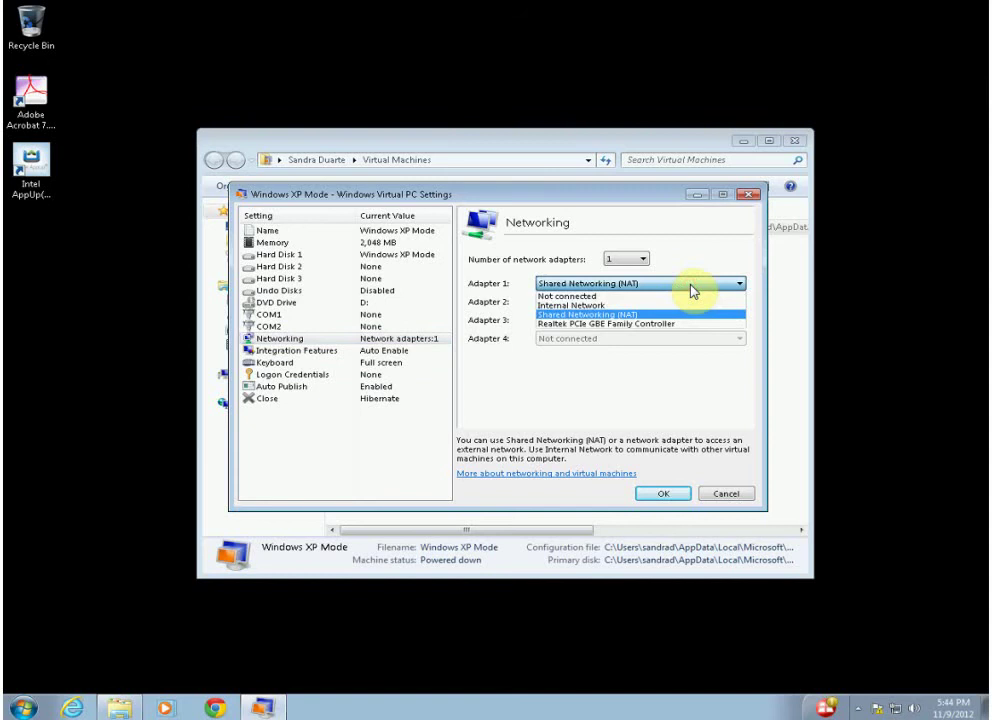
pyautogui.click(632, 325)
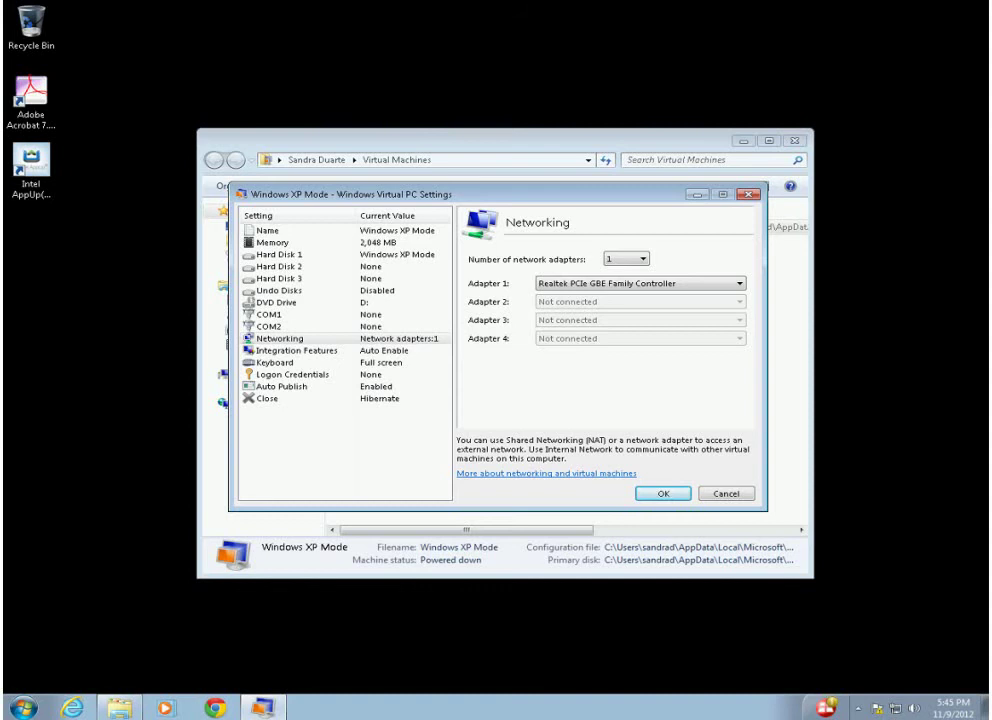
pyautogui.click(661, 494)
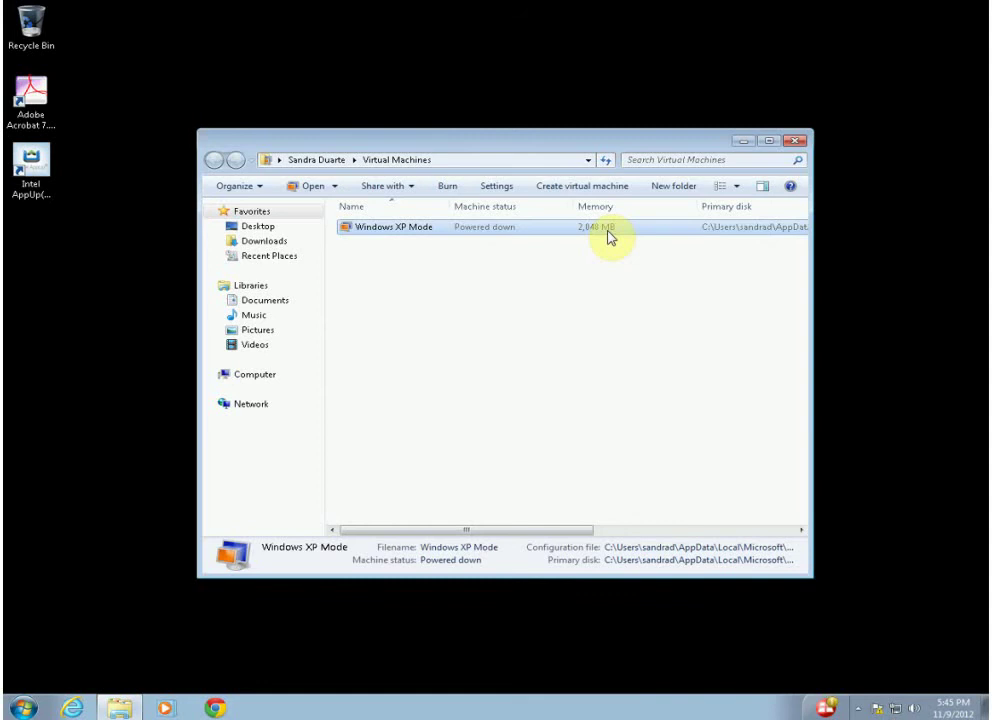
# Close the Virtual Machines folder and relaunch Windows XP Mode from the Windows Virtual PC group.
pyautogui.click(796, 142)
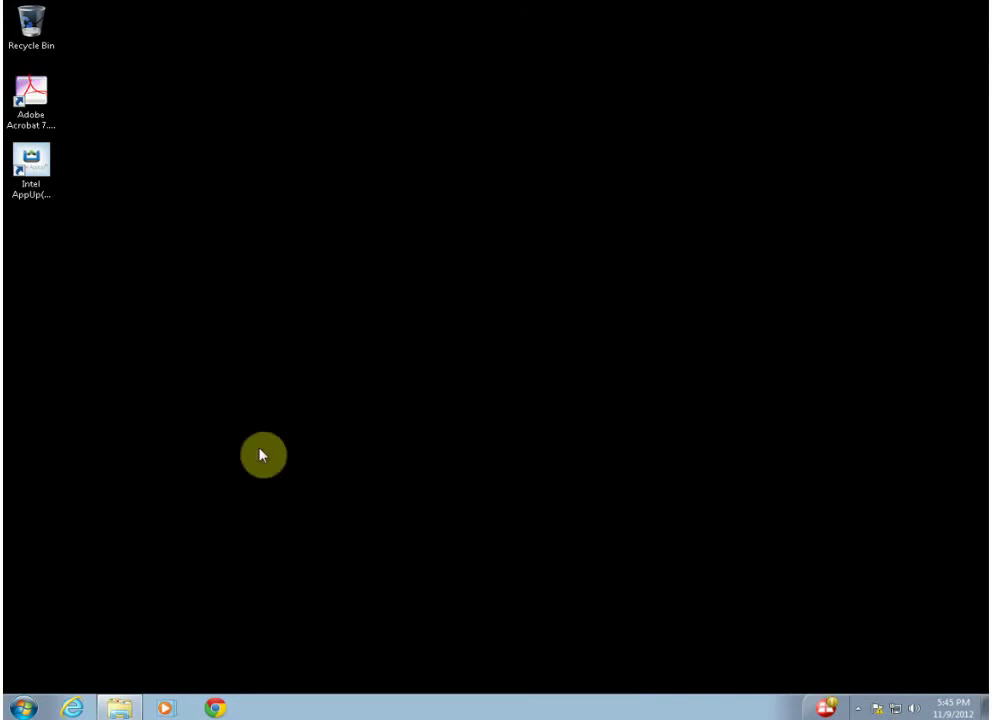
pyautogui.click(22, 707)
pyautogui.click(62, 643)
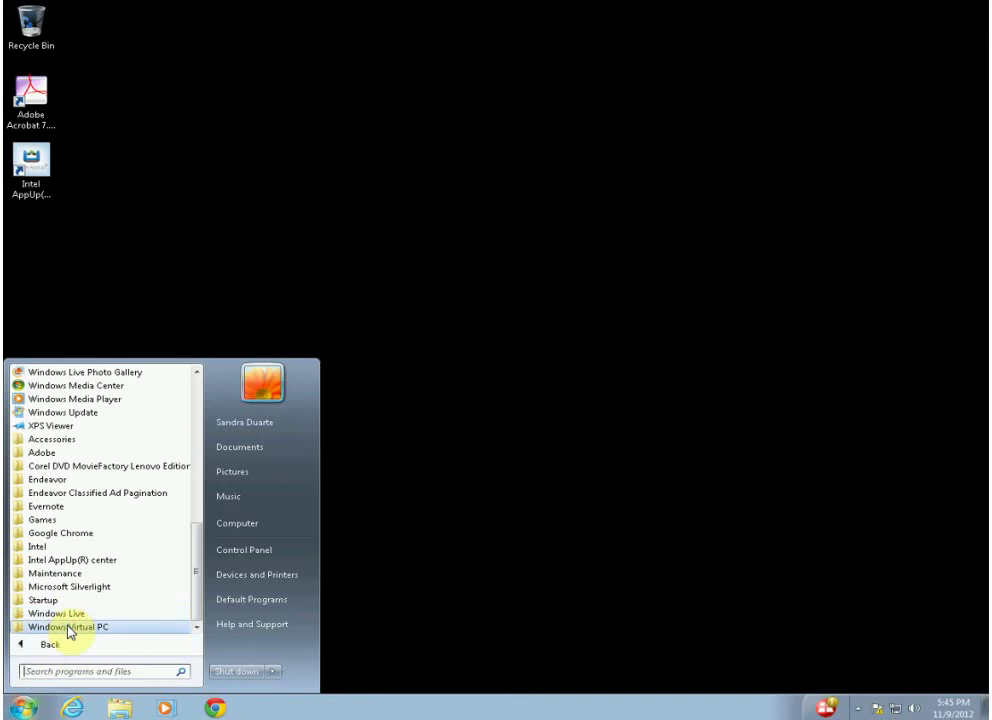
pyautogui.click(66, 627)
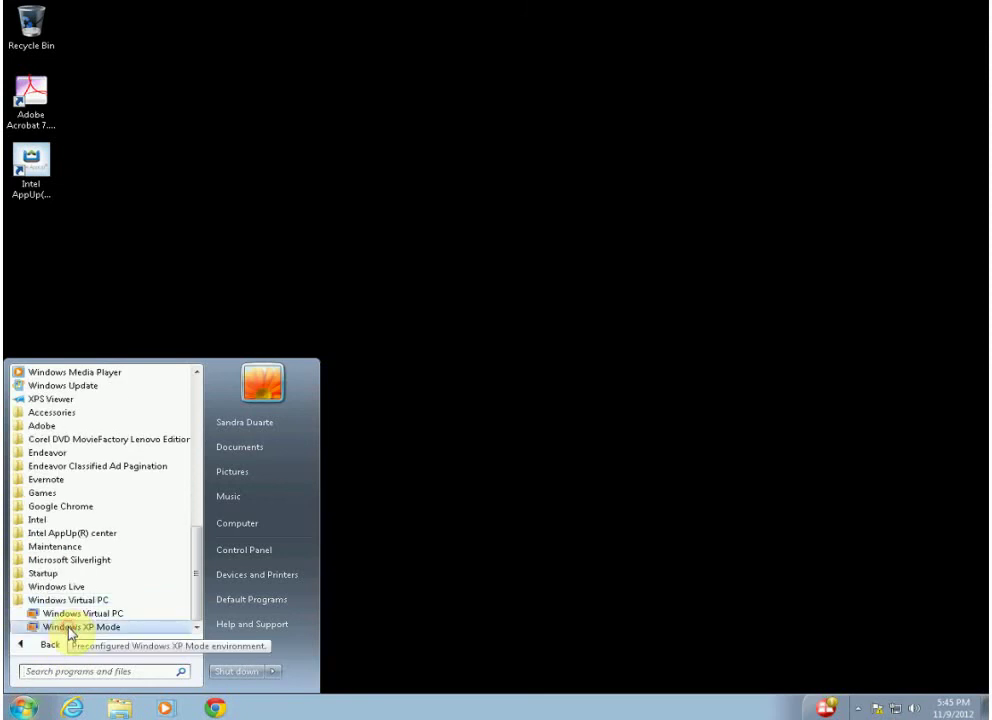
pyautogui.click(70, 627)
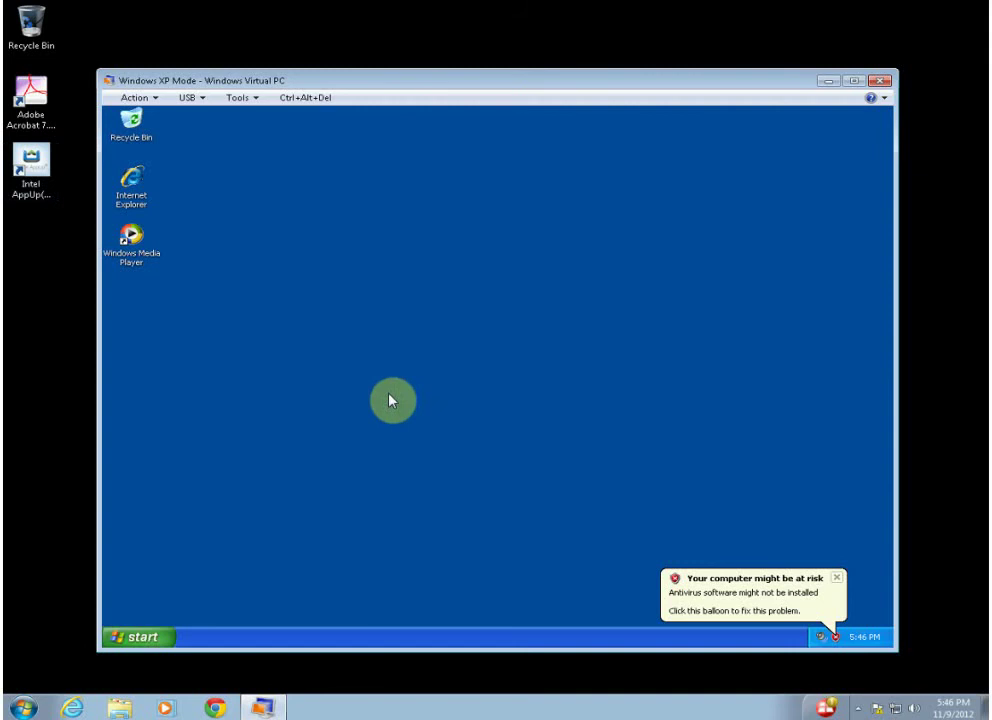
# Run ipconfig in a host Command Prompt, showing the host at 192.168.17.89.
pyautogui.click(22, 708)
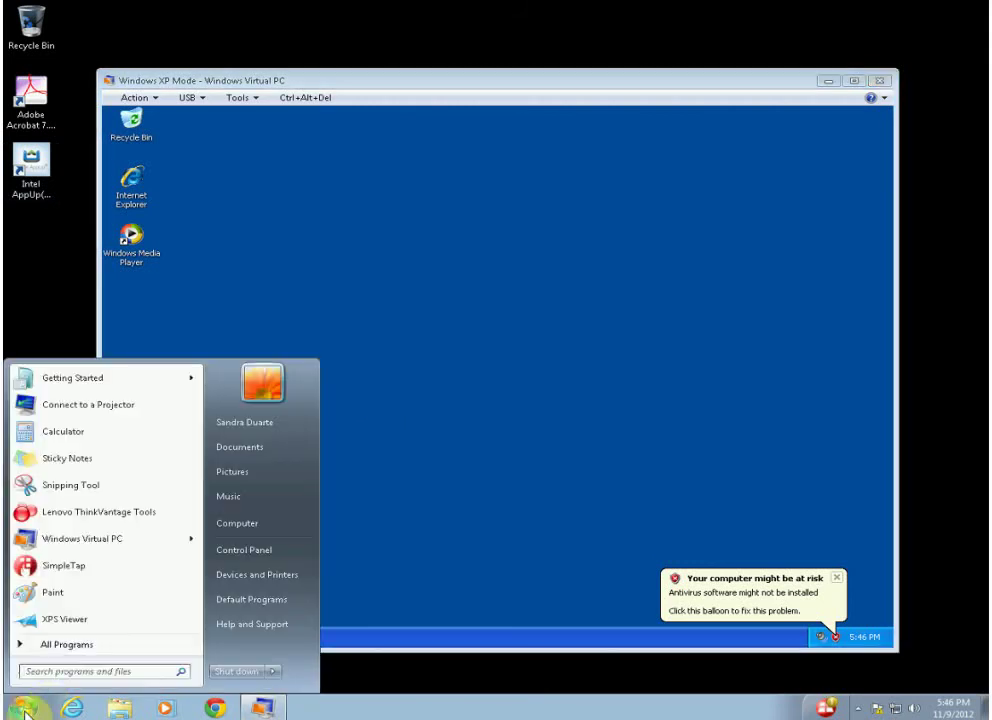
pyautogui.write('cmd')
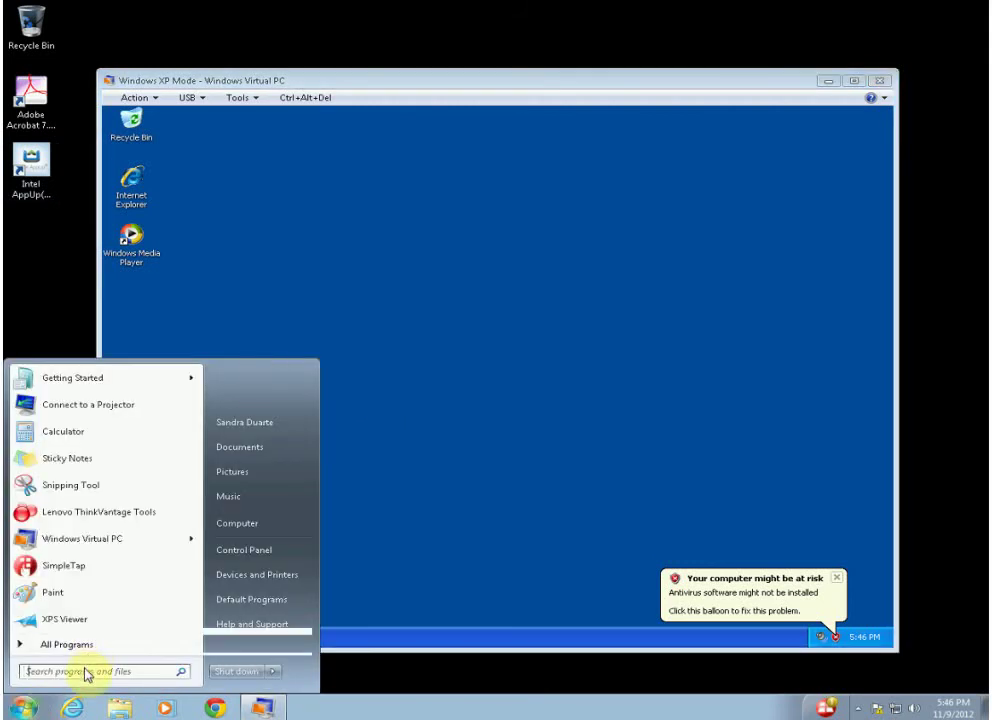
pyautogui.press('Return')
pyautogui.write('ipconfig')
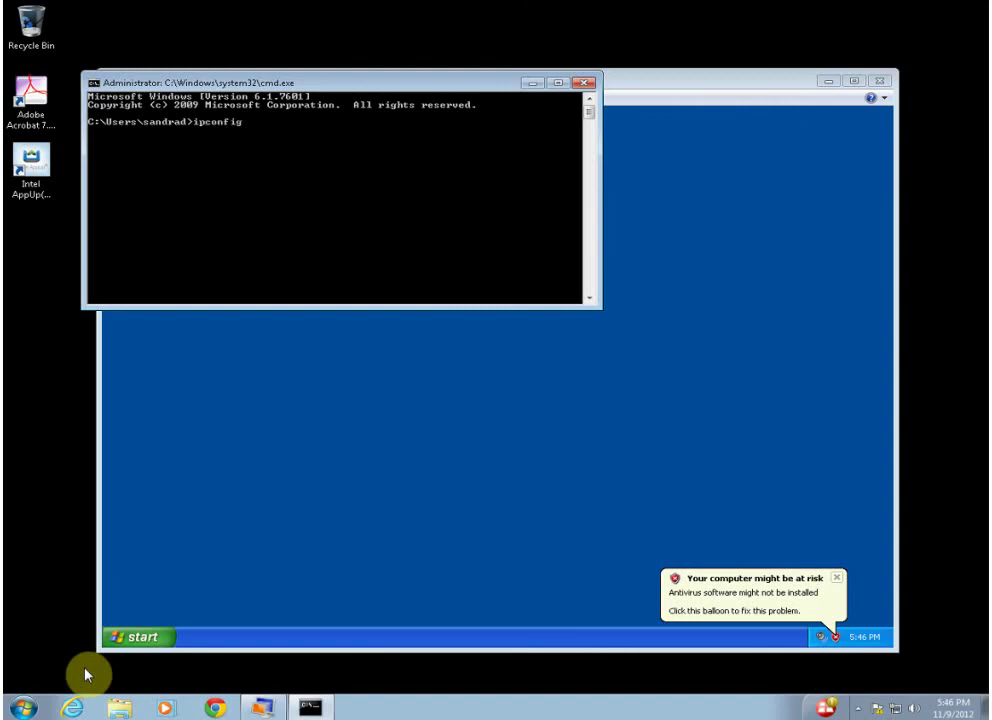
pyautogui.press('Return')
# In XP, run cmd from Run, check ipconfig shows 192.168.17.96, then exit.
pyautogui.click(387, 456)
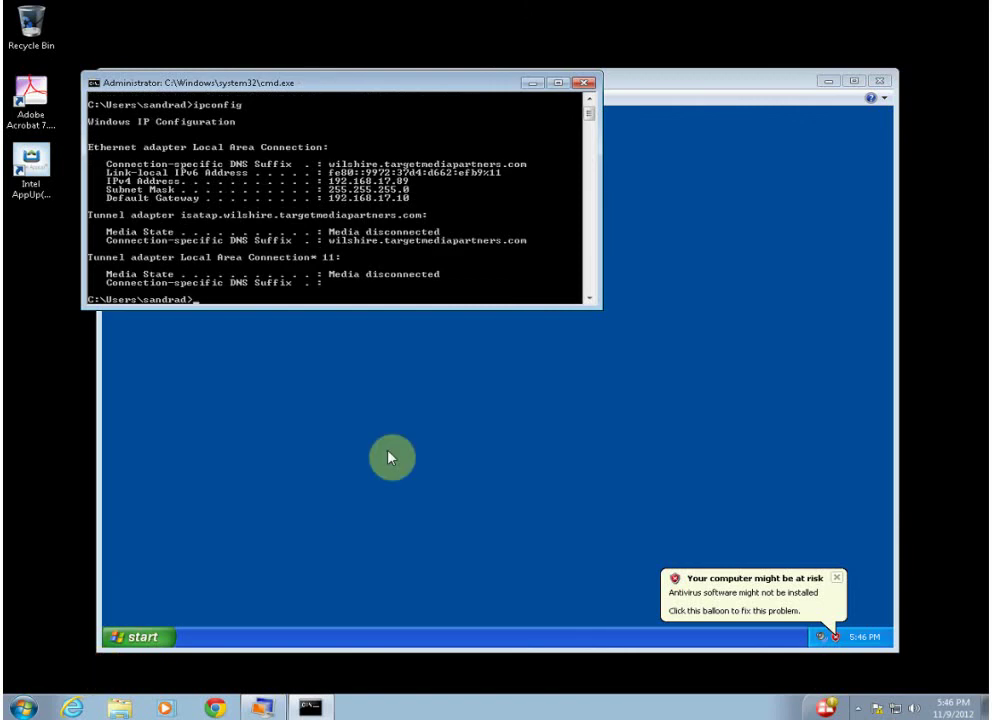
pyautogui.click(147, 642)
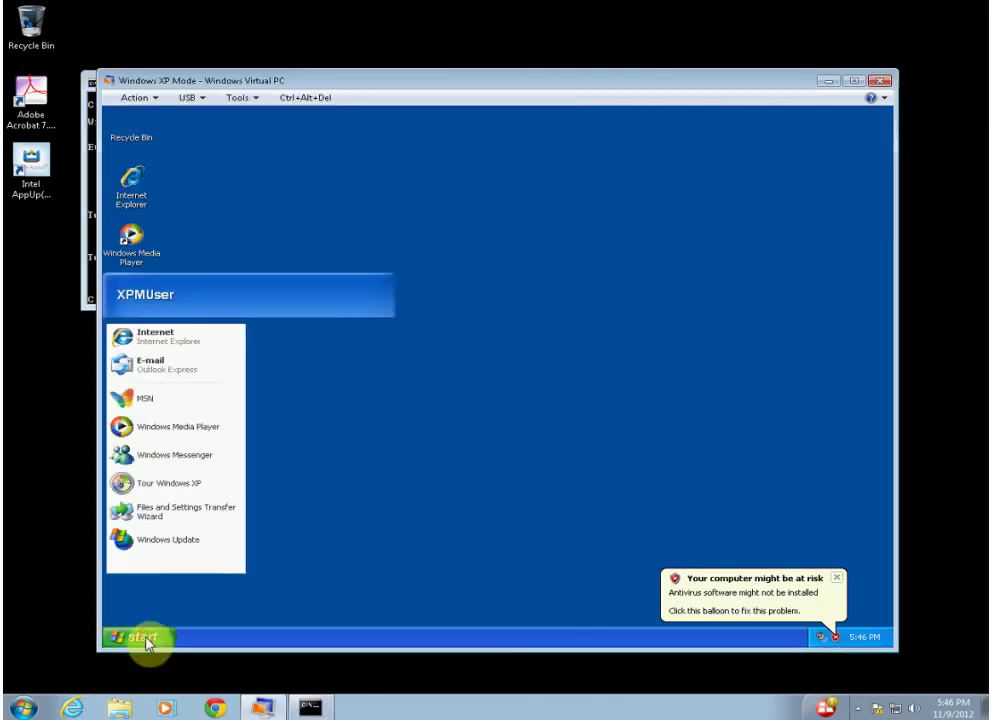
pyautogui.click(308, 556)
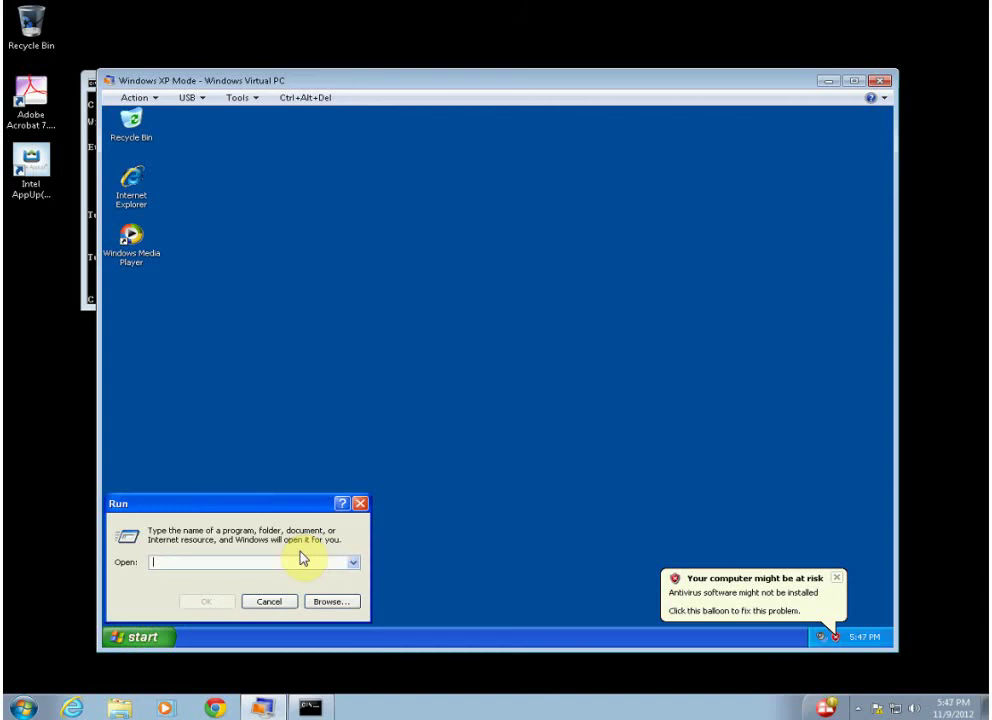
pyautogui.write('cmd')
pyautogui.press('Return')
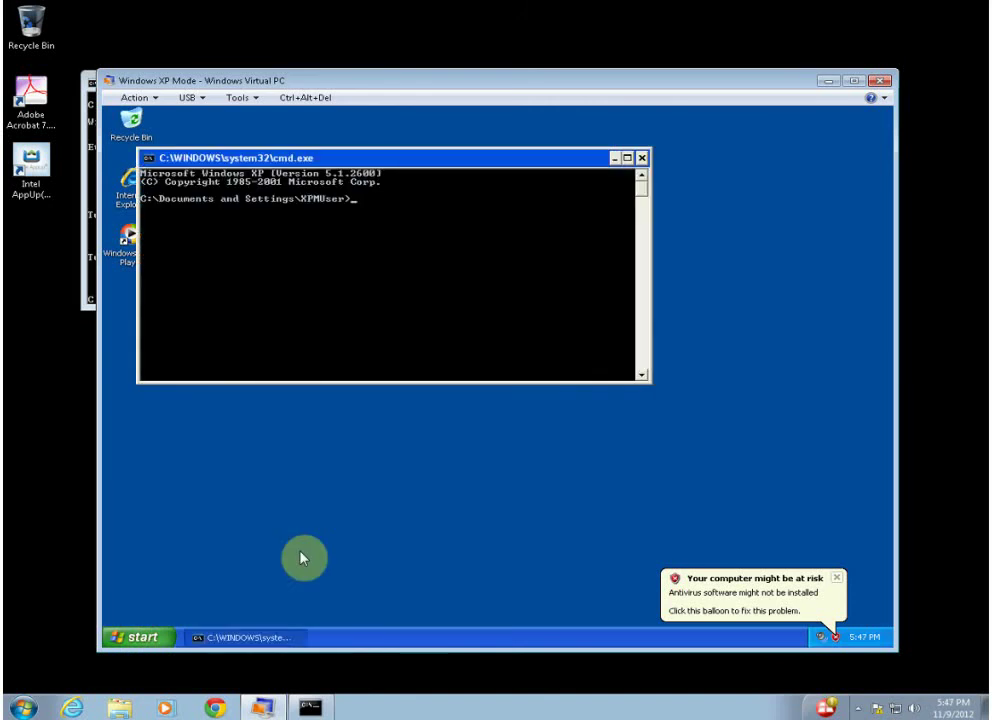
pyautogui.write('ipconfig')
pyautogui.press('Return')
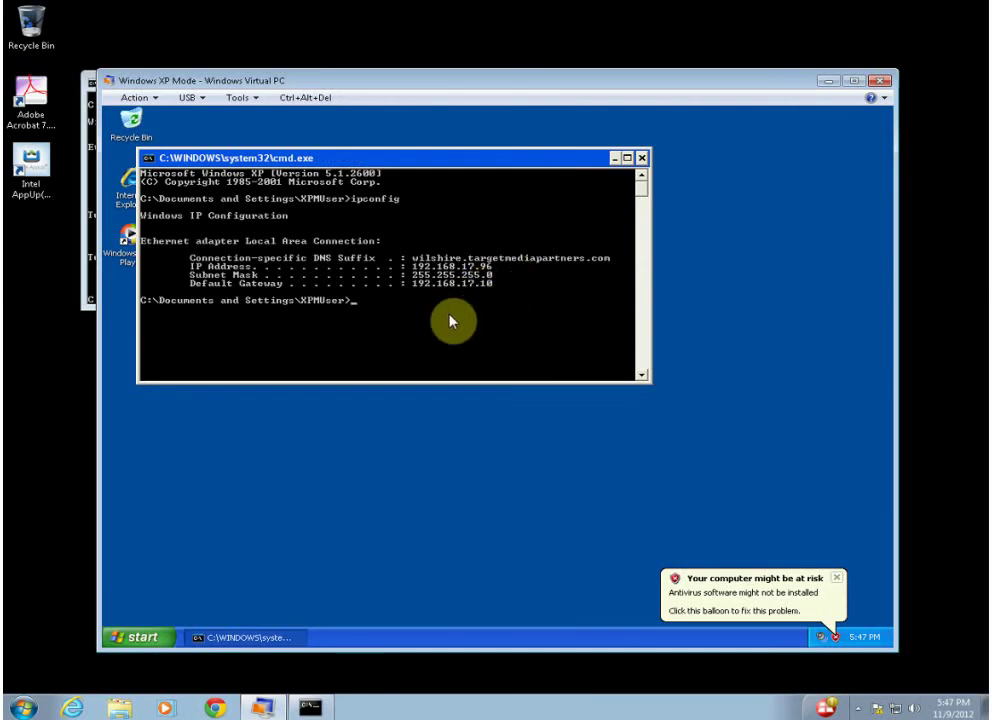
pyautogui.write('exit')
pyautogui.press('Return')
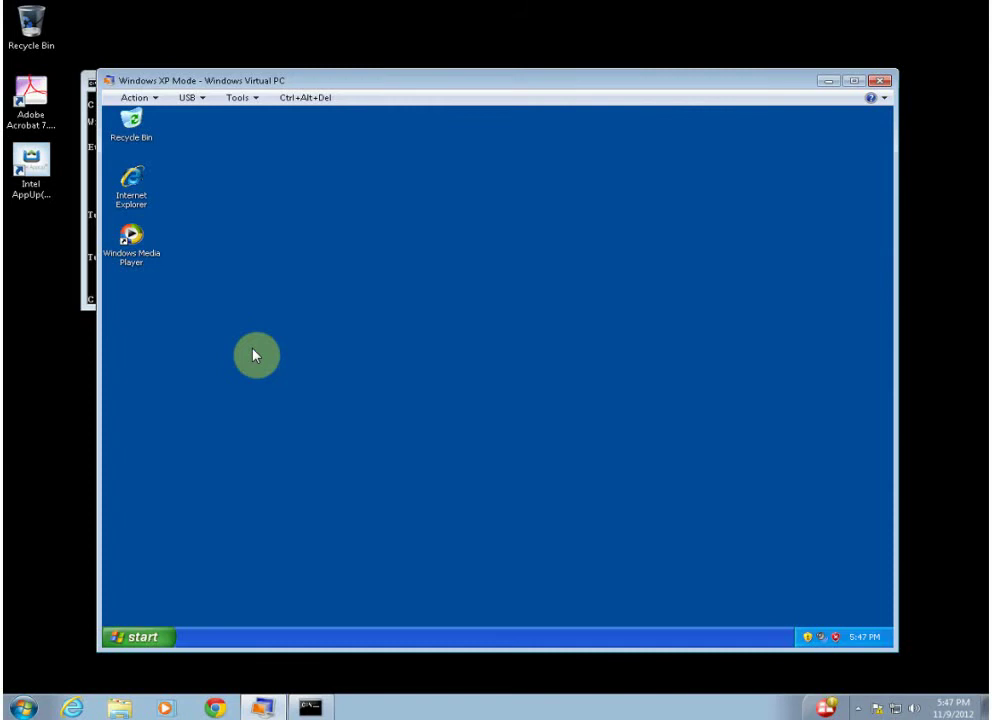
# Open the Computer Name change settings from My Computer's System Properties.
pyautogui.click(135, 638)
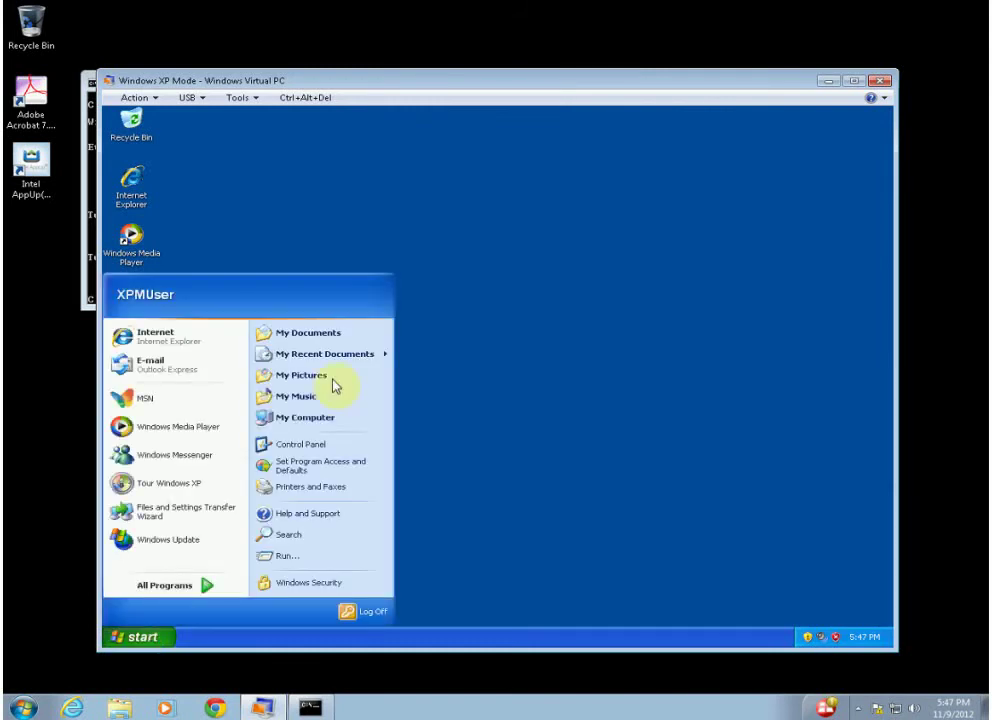
pyautogui.rightClick(315, 425)
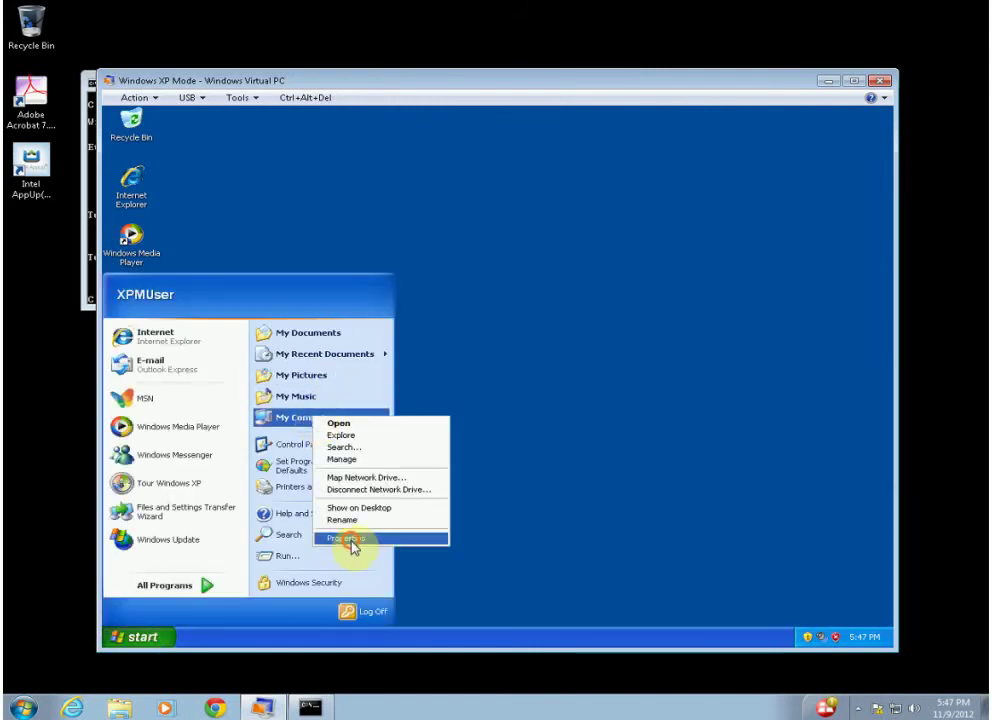
pyautogui.click(349, 540)
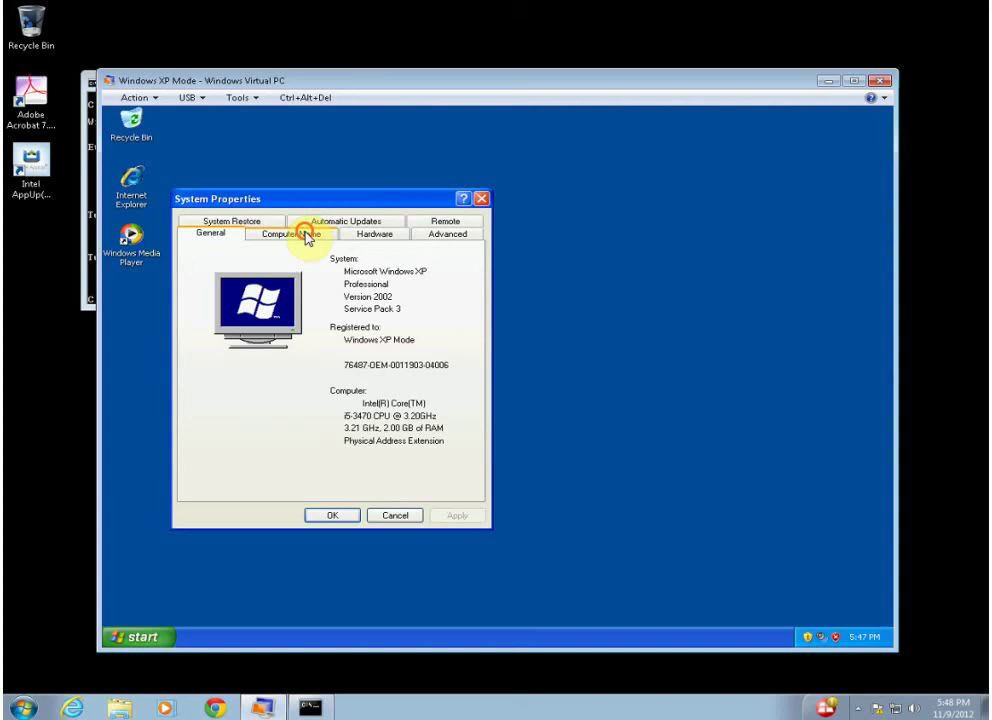
pyautogui.click(301, 235)
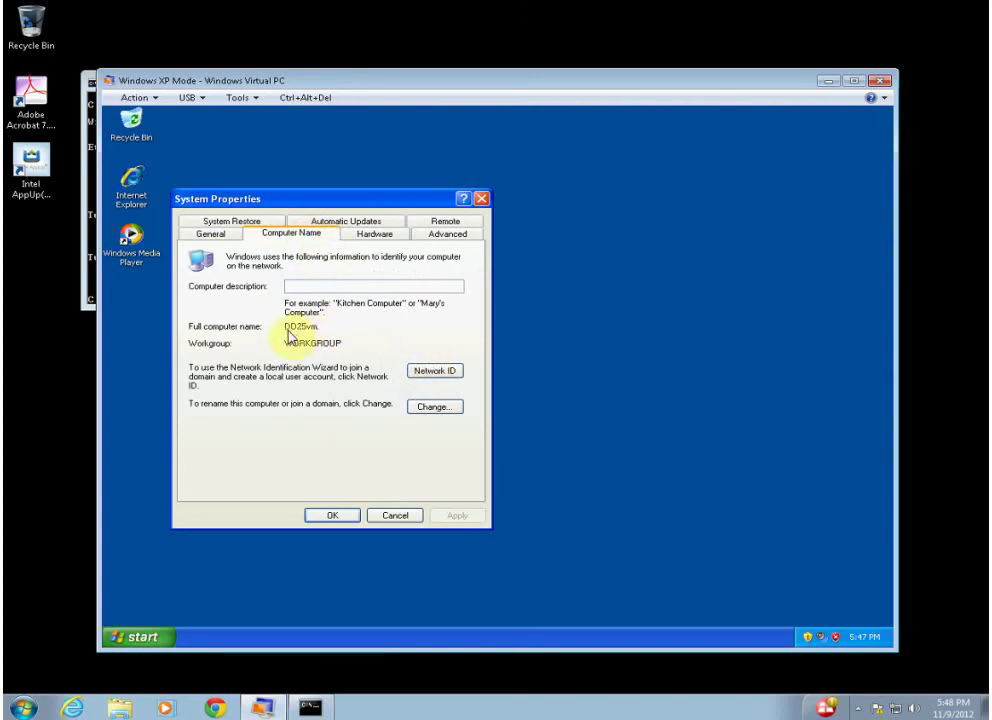
pyautogui.click(439, 410)
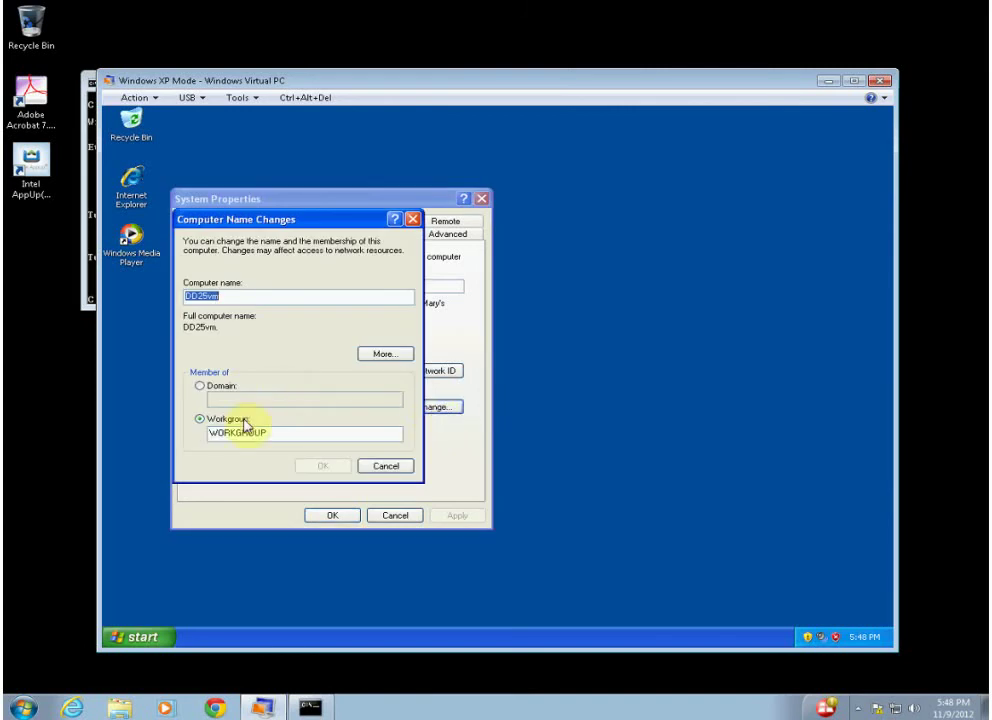
# Join computer DD25vm to the Wilshire domain with admin credentials and acknowledge the restart notice.
pyautogui.click(203, 386)
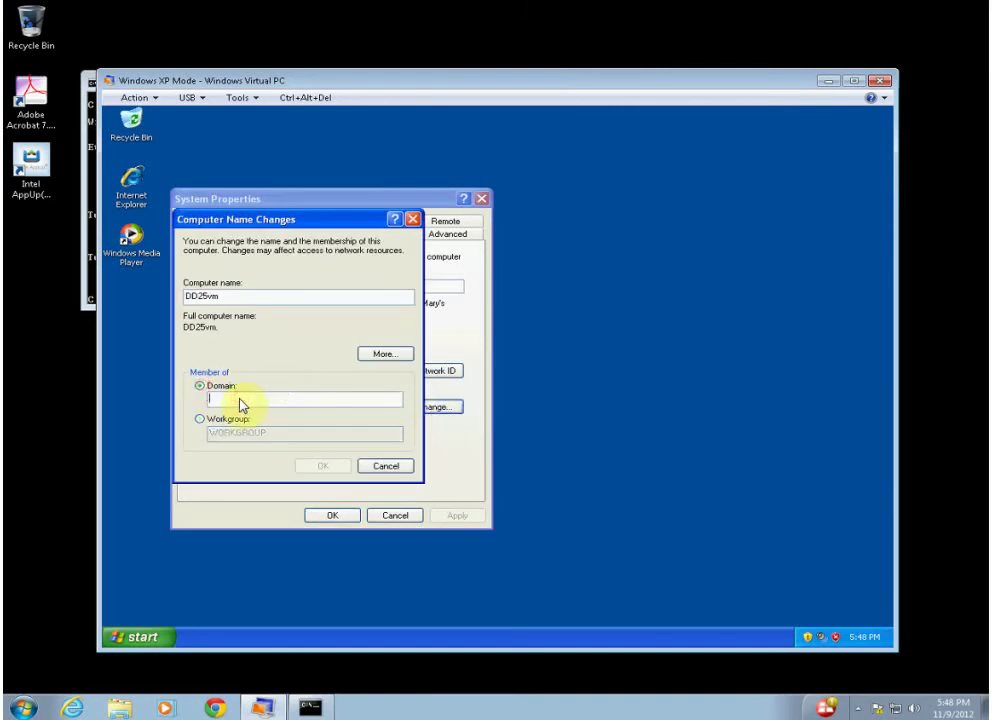
pyautogui.write('Wilshire')
pyautogui.press('Return')
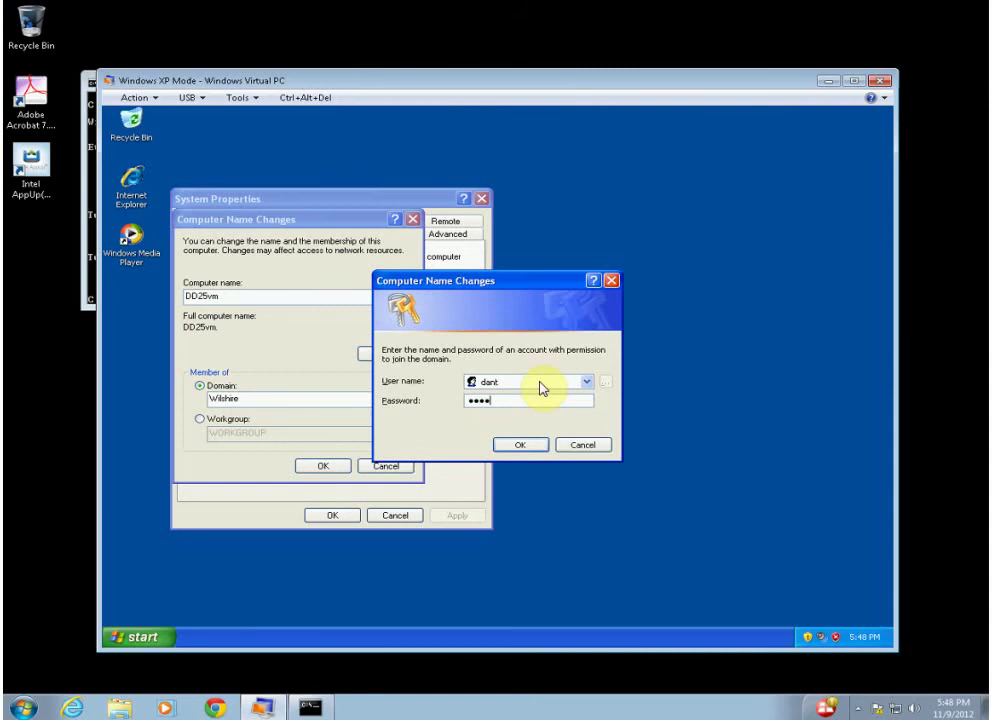
pyautogui.press('Return')
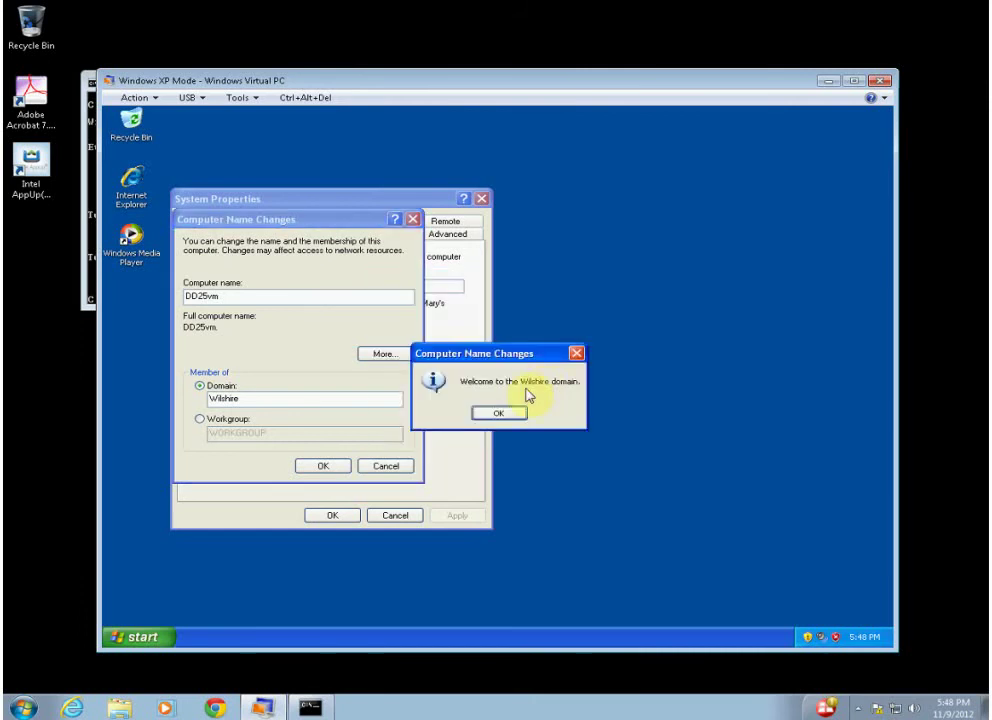
pyautogui.click(515, 416)
pyautogui.click(501, 415)
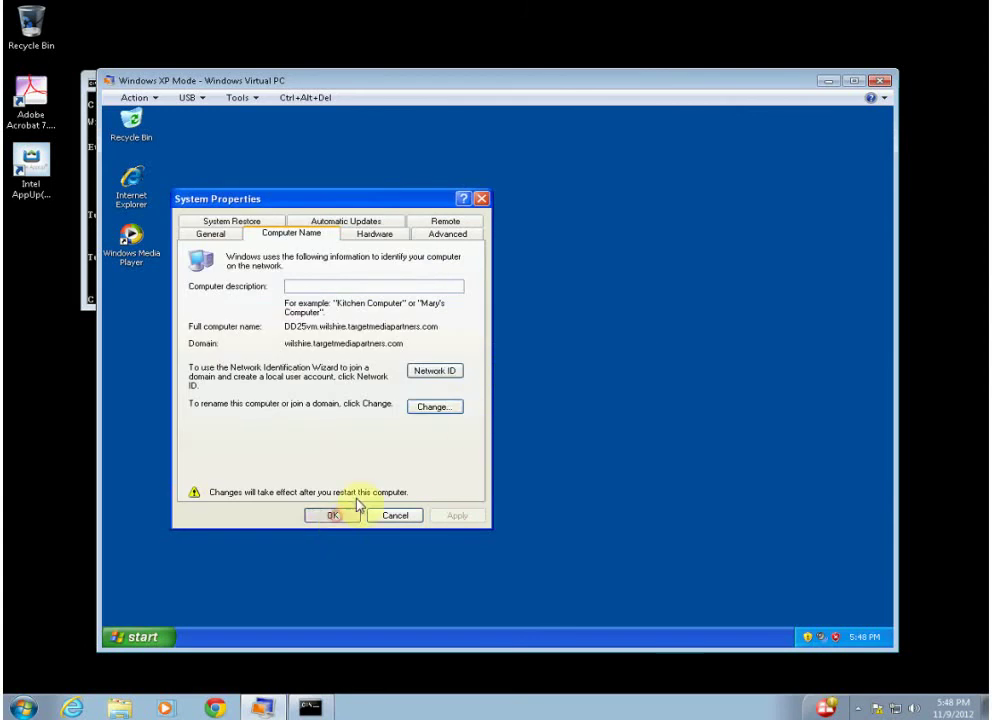
pyautogui.click(338, 514)
# Confirm restarting the XP virtual machine now to apply the domain join.
pyautogui.click(467, 415)
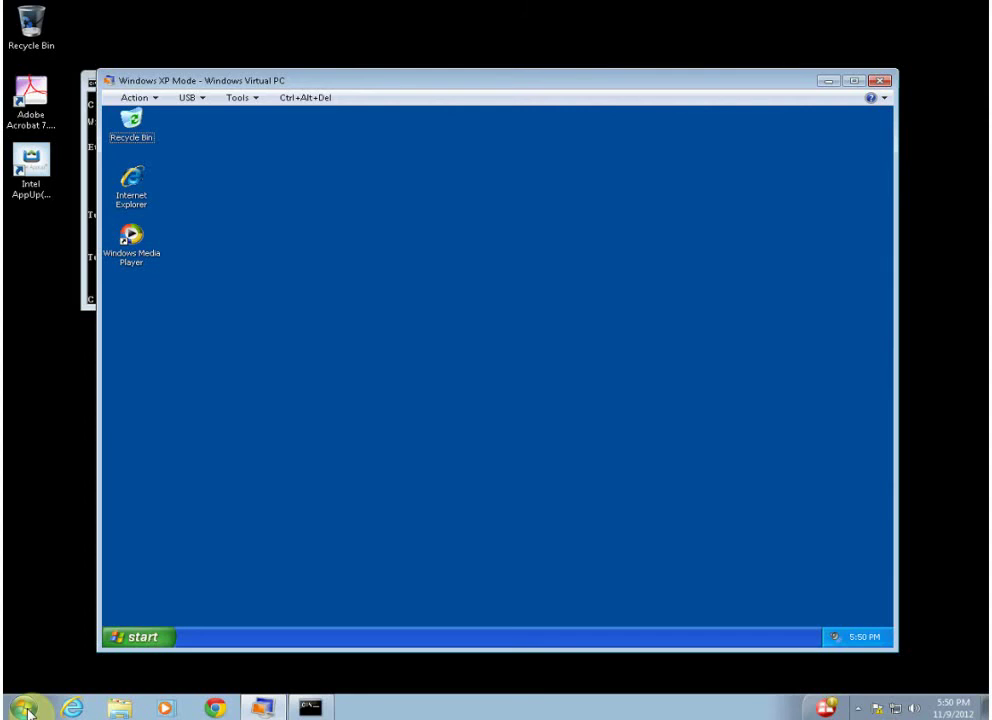
# Log off the local XPMUser account from the XP security screen.
pyautogui.click(138, 641)
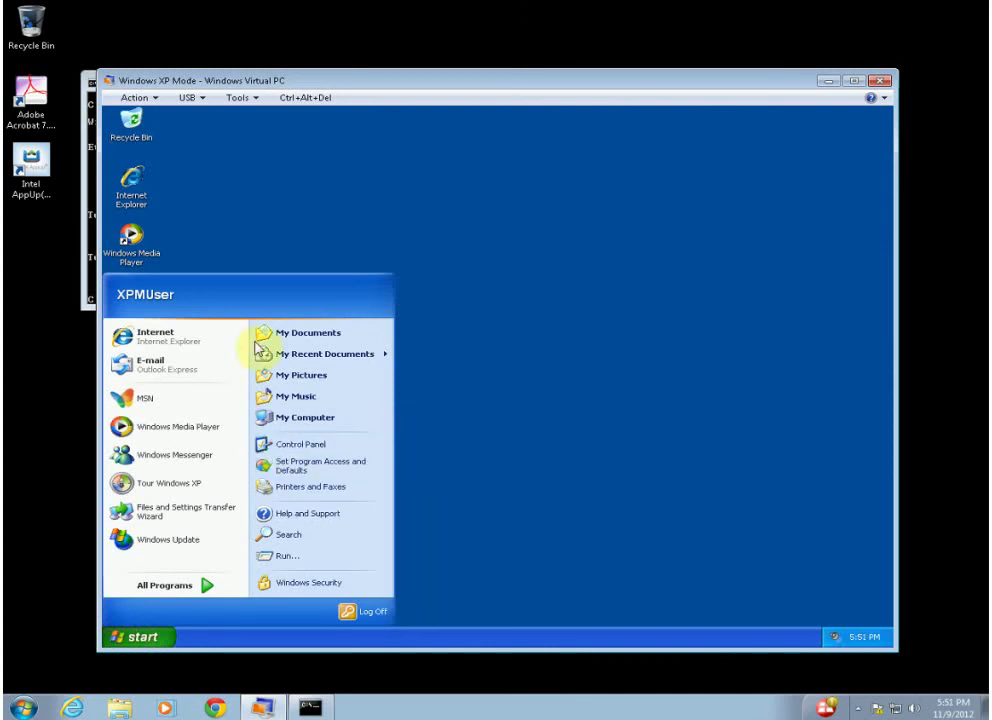
pyautogui.click(321, 99)
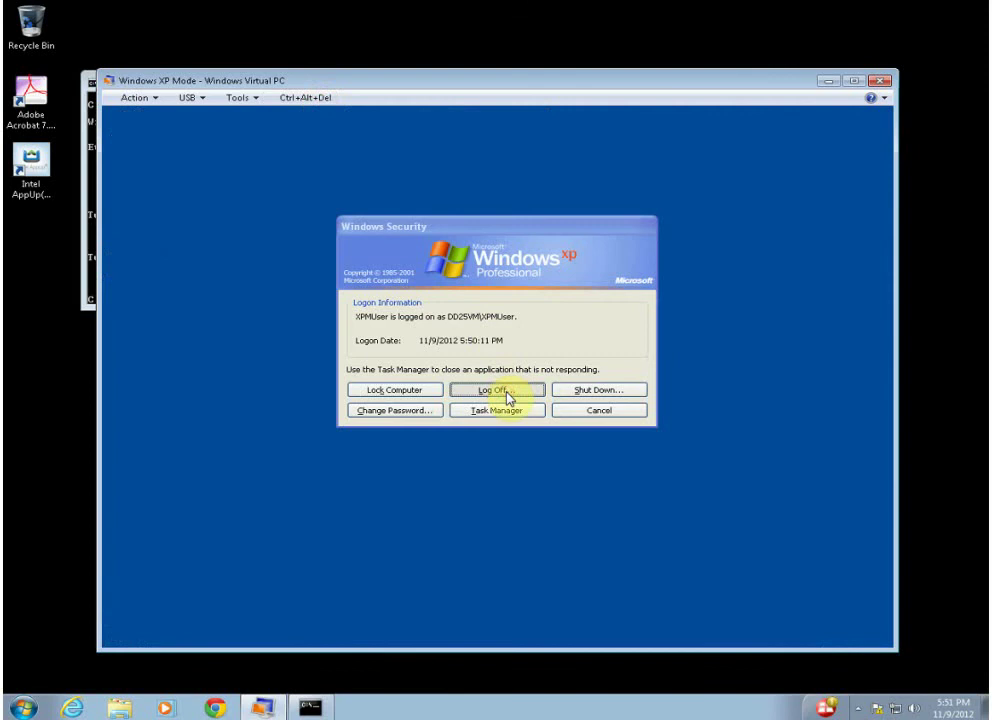
pyautogui.click(507, 395)
pyautogui.click(468, 333)
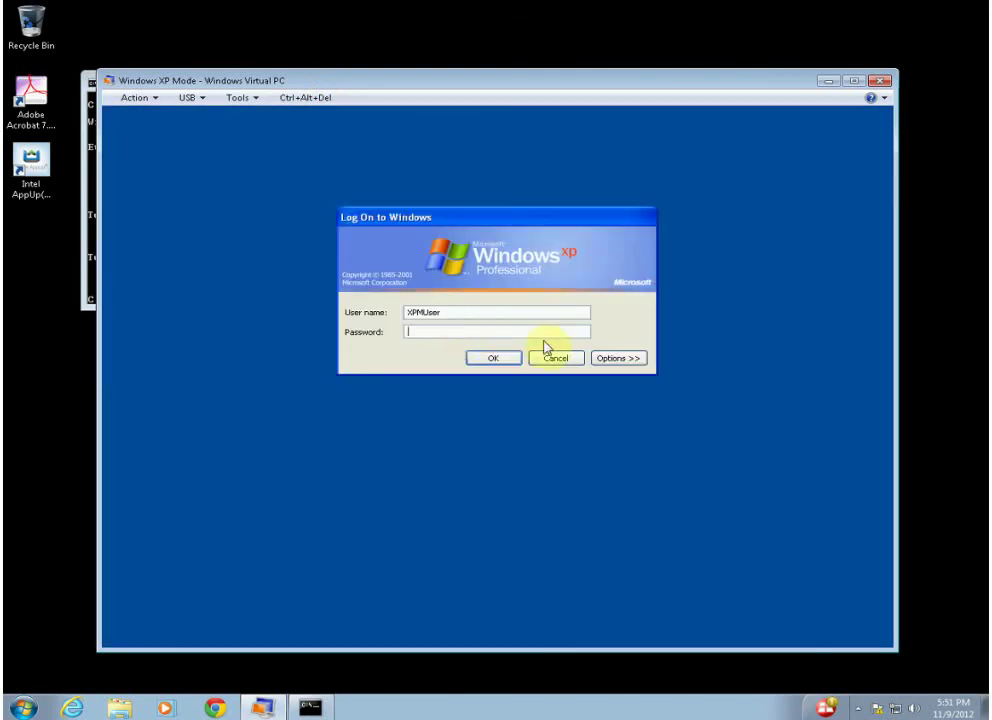
# Log on to the WILSHIRE domain, replacing XPMUser with the domain user name.
pyautogui.click(626, 359)
pyautogui.click(484, 362)
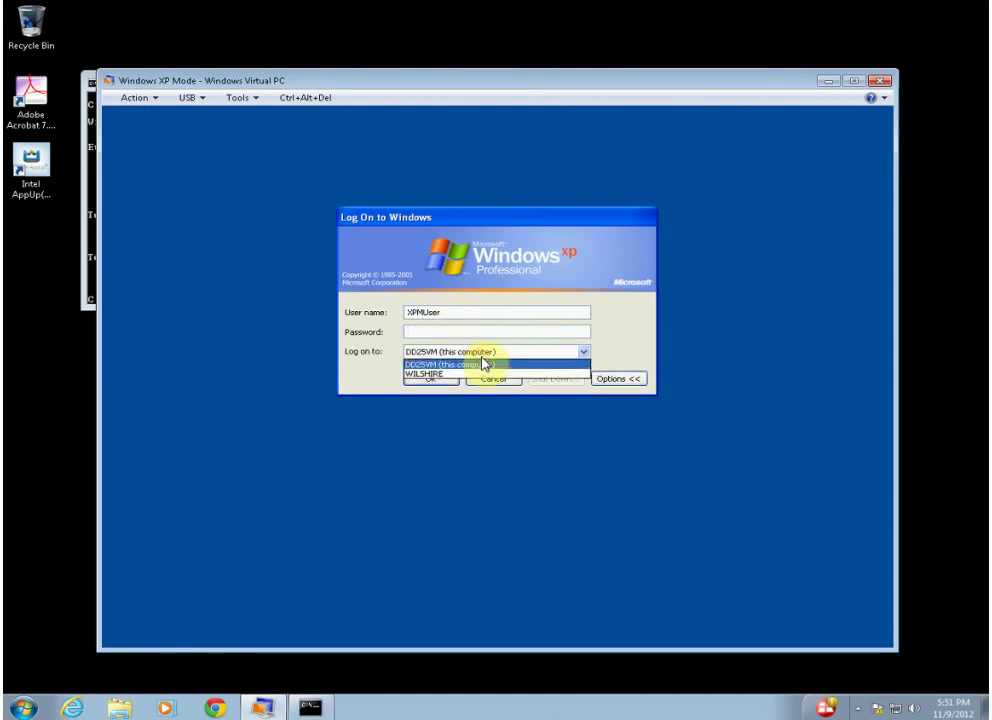
pyautogui.click(472, 376)
pyautogui.click(450, 312)
pyautogui.moveTo(399, 313); pyautogui.dragTo(481, 319)
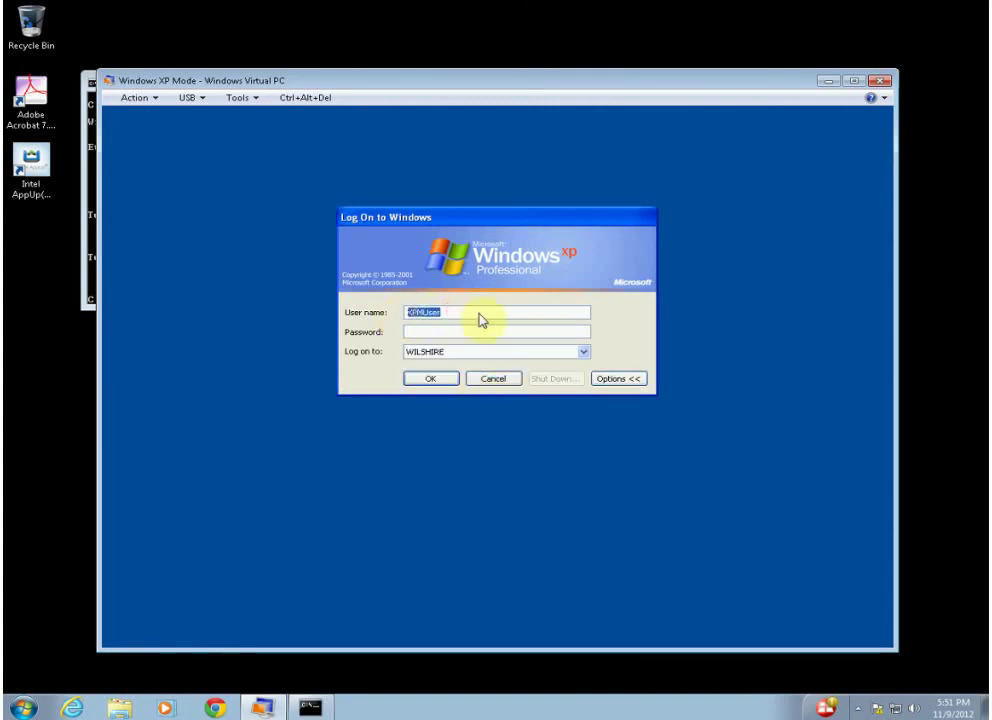
pyautogui.write('dant')
pyautogui.press('Return')
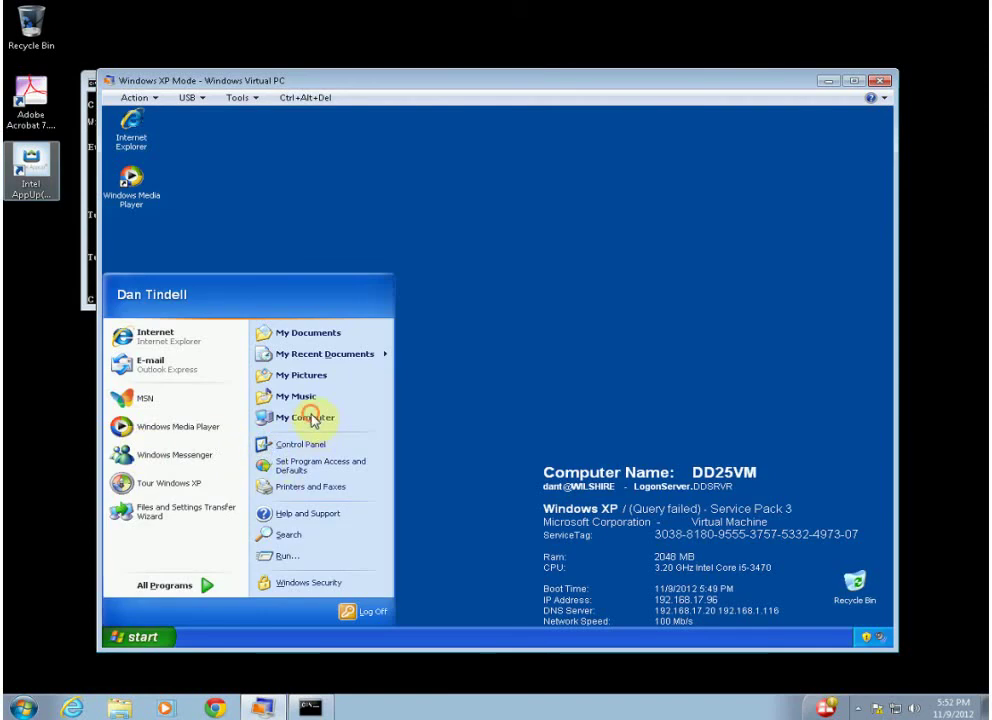
# Open System Properties via My Computer in the XP Start menu.
pyautogui.click(311, 418)
pyautogui.rightClick(312, 416)
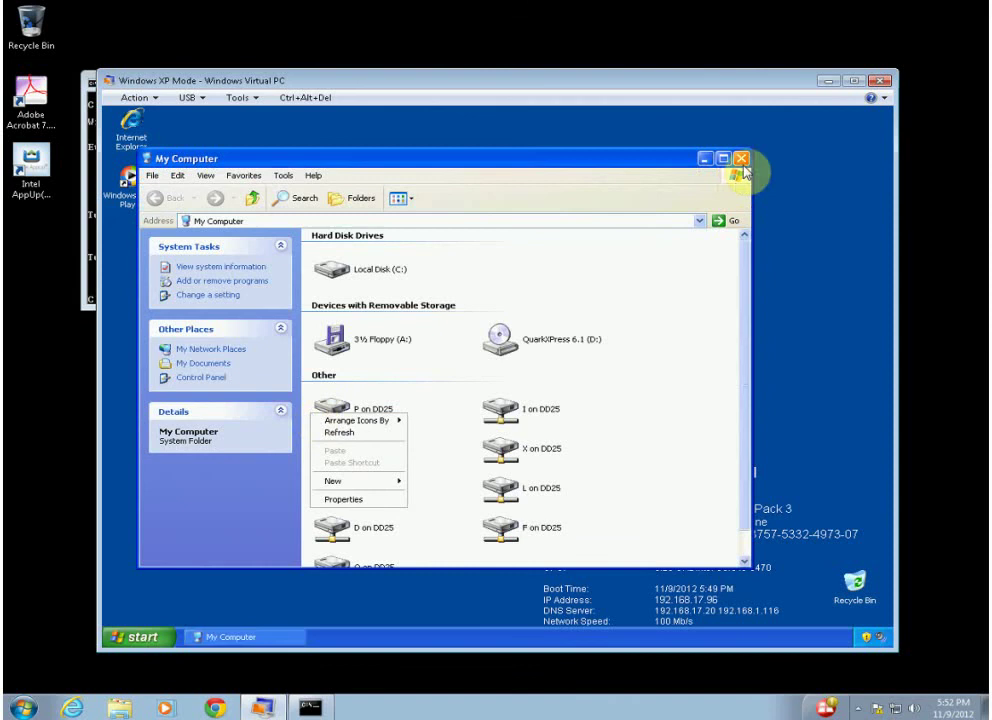
pyautogui.click(740, 160)
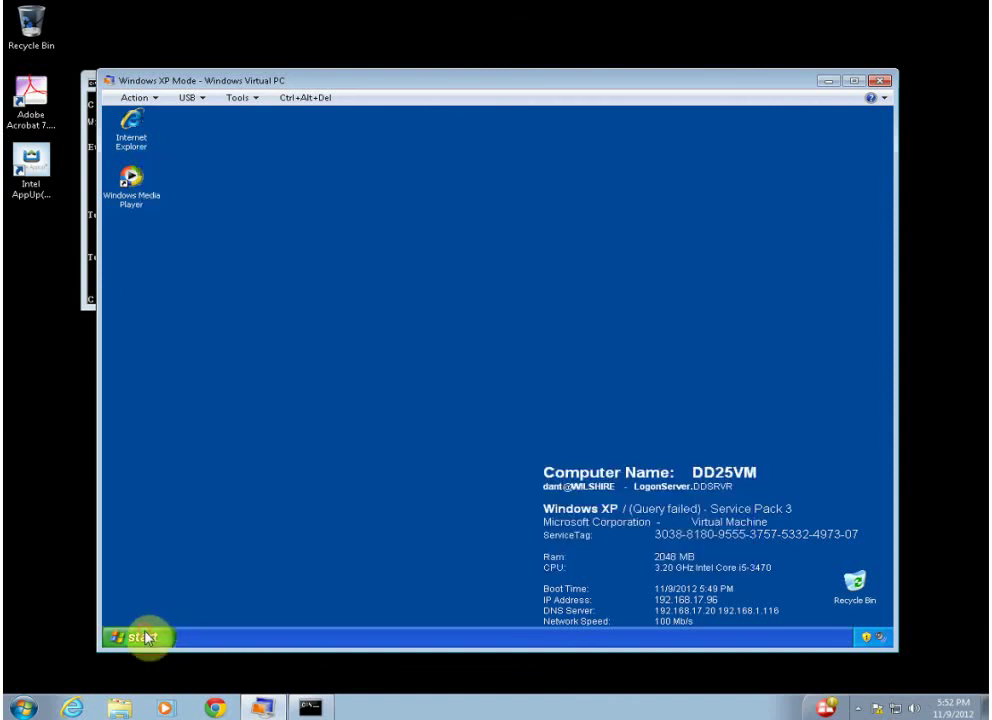
pyautogui.click(149, 633)
pyautogui.rightClick(303, 423)
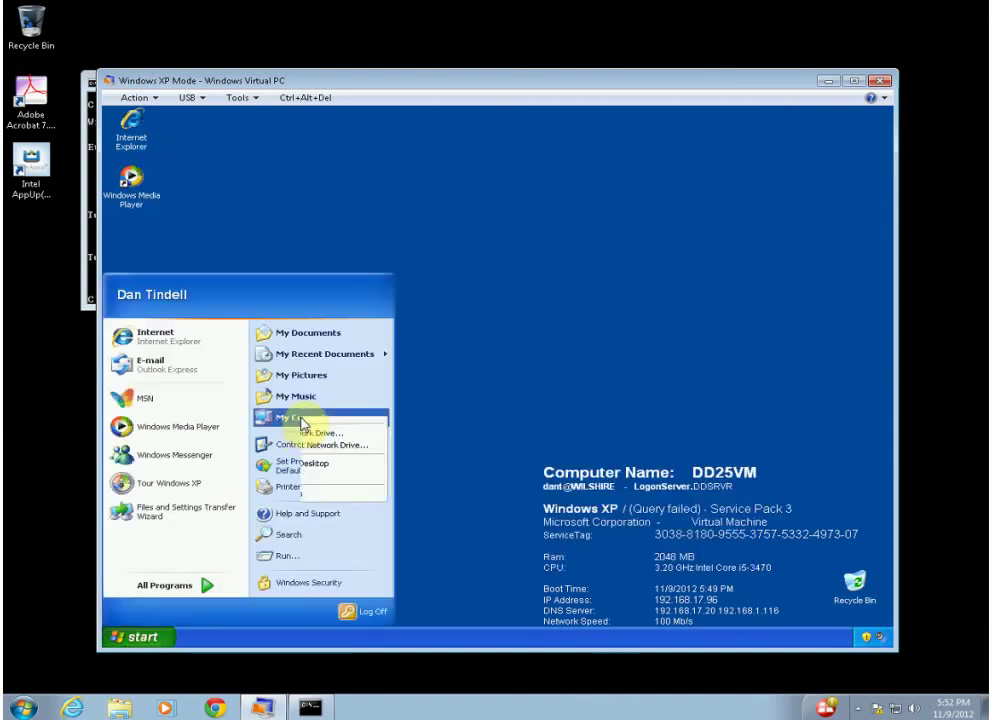
pyautogui.click(348, 540)
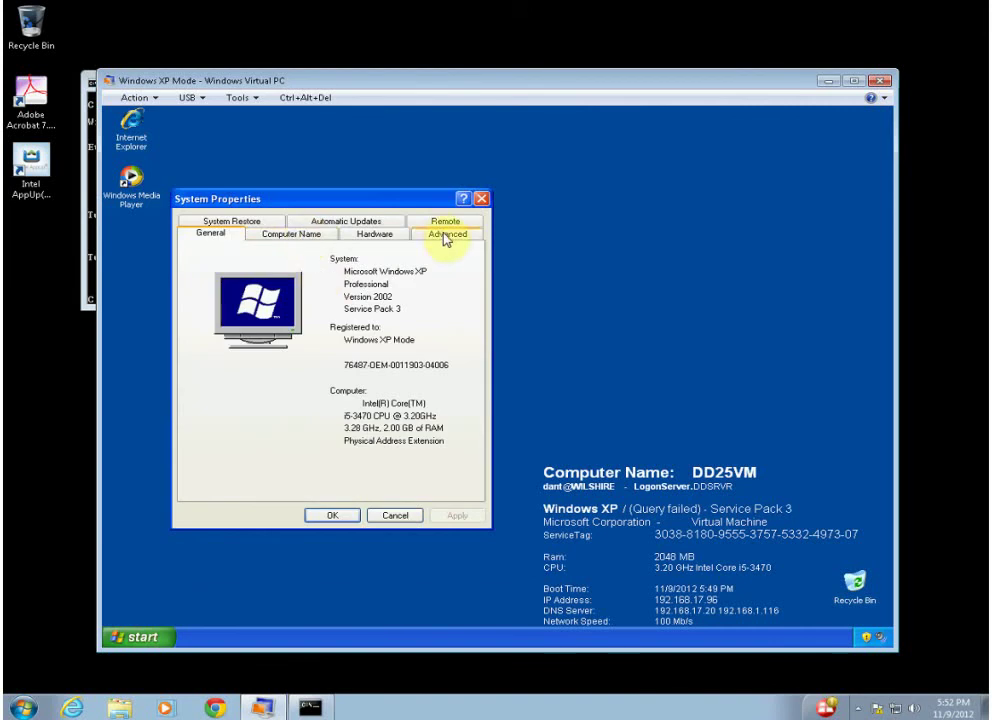
# From the Remote tab, add two WILSHIRE domain user accounts as Remote Desktop users.
pyautogui.click(447, 222)
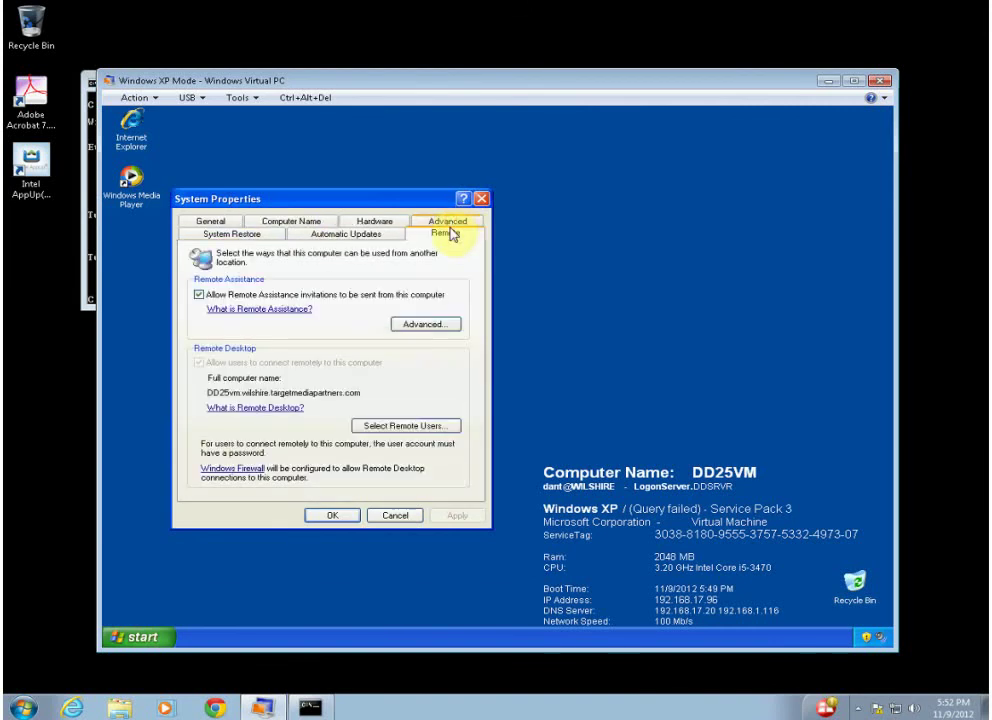
pyautogui.click(414, 425)
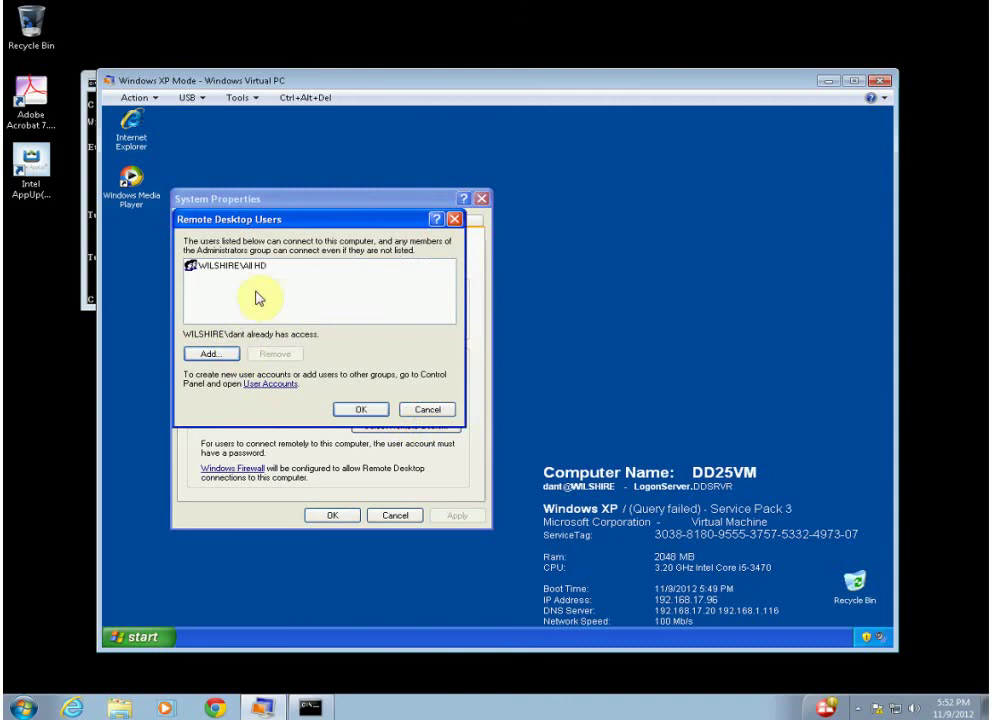
pyautogui.click(216, 355)
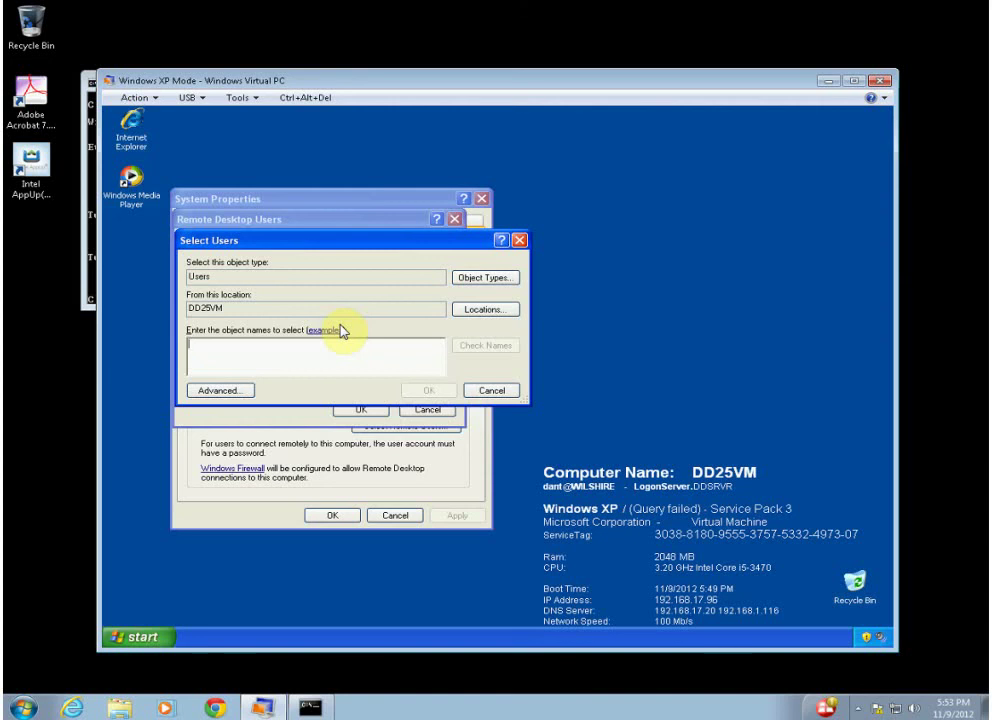
pyautogui.write('wilshire\\')
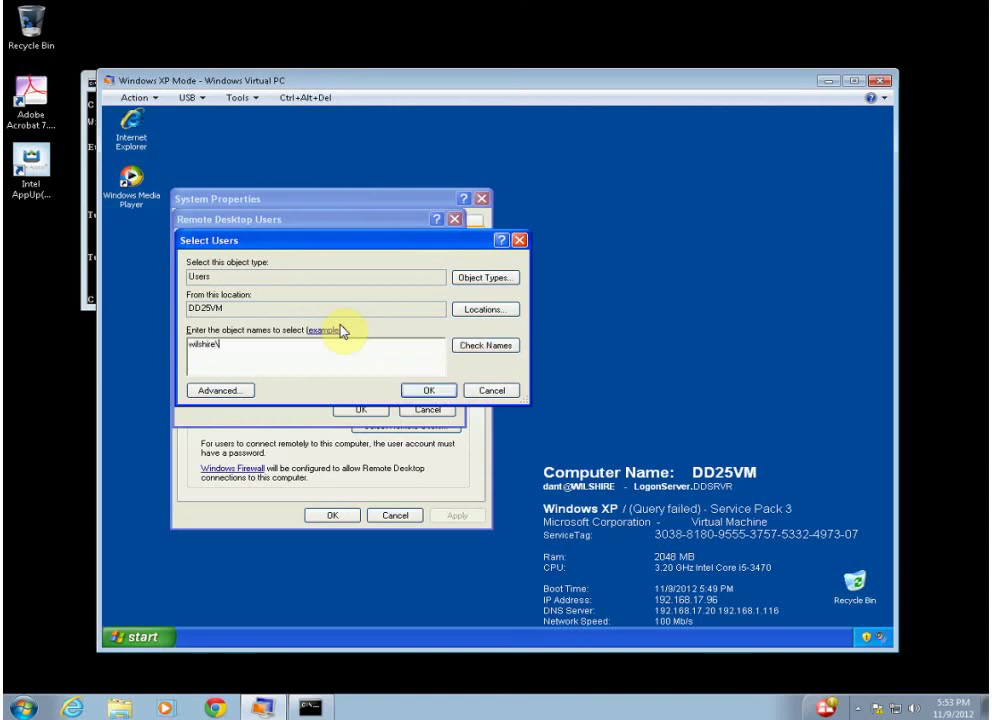
pyautogui.write('sandrad')
pyautogui.press('Return')
pyautogui.click(207, 352)
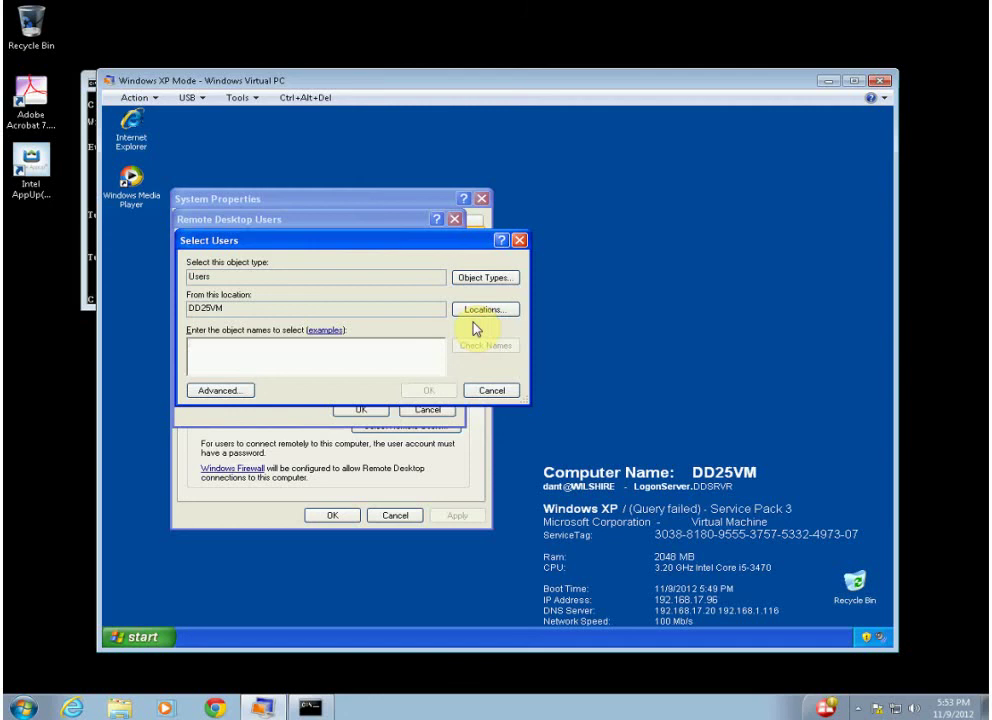
pyautogui.write('wilshire\\glennc')
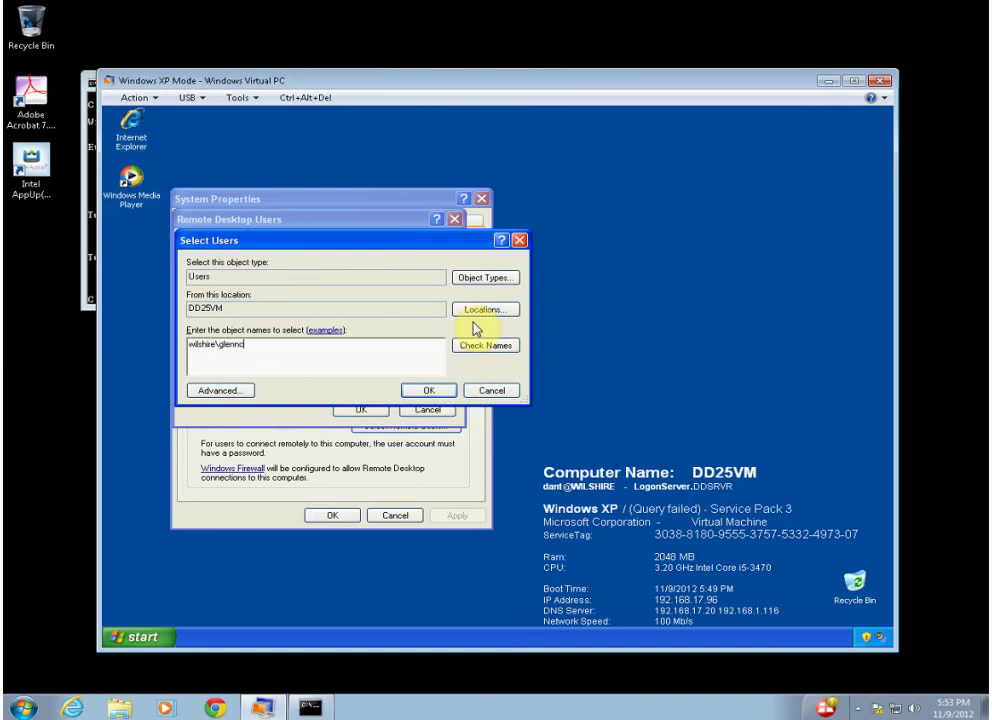
pyautogui.press('Return')
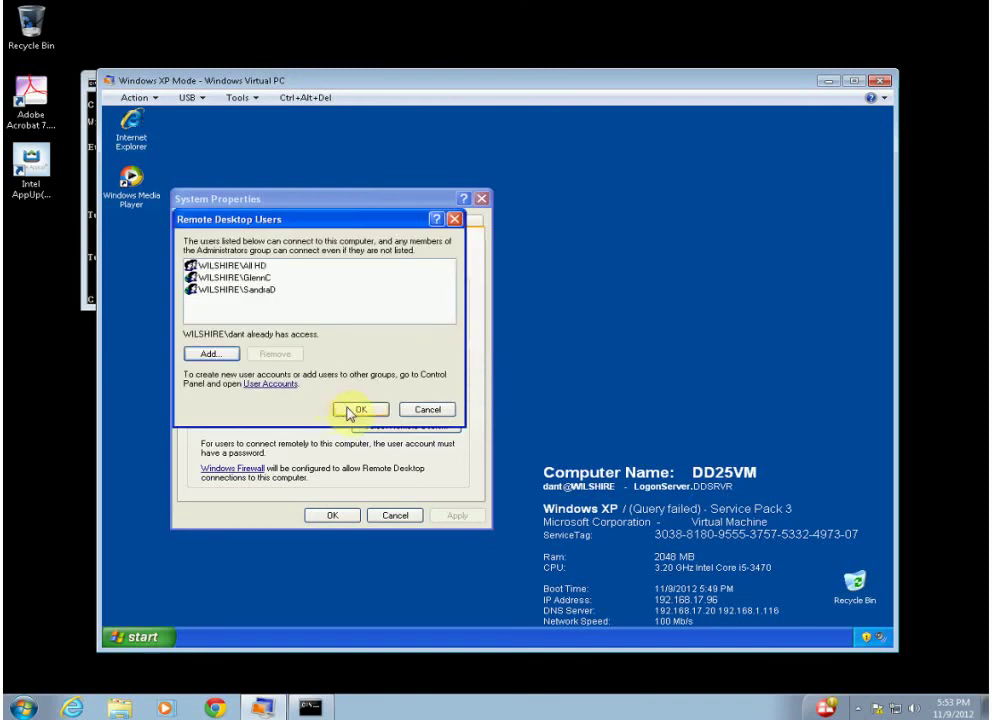
# Add the WILSHIRE Net Ops Tier 1 account, then accept the user list and close System Properties.
pyautogui.click(207, 352)
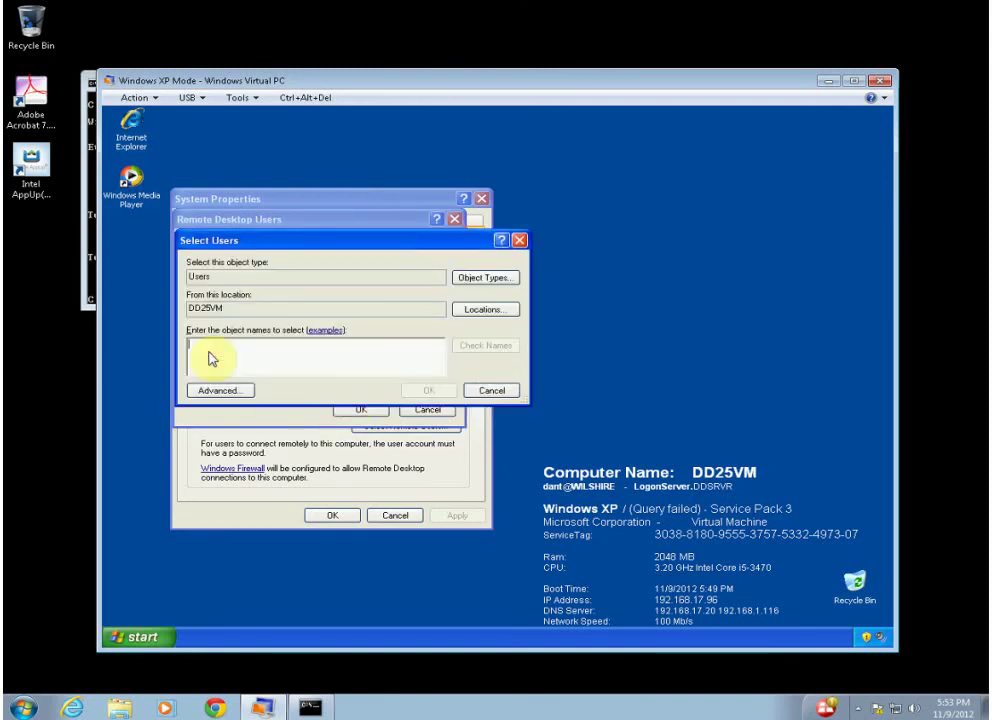
pyautogui.write('wilshire\\net')
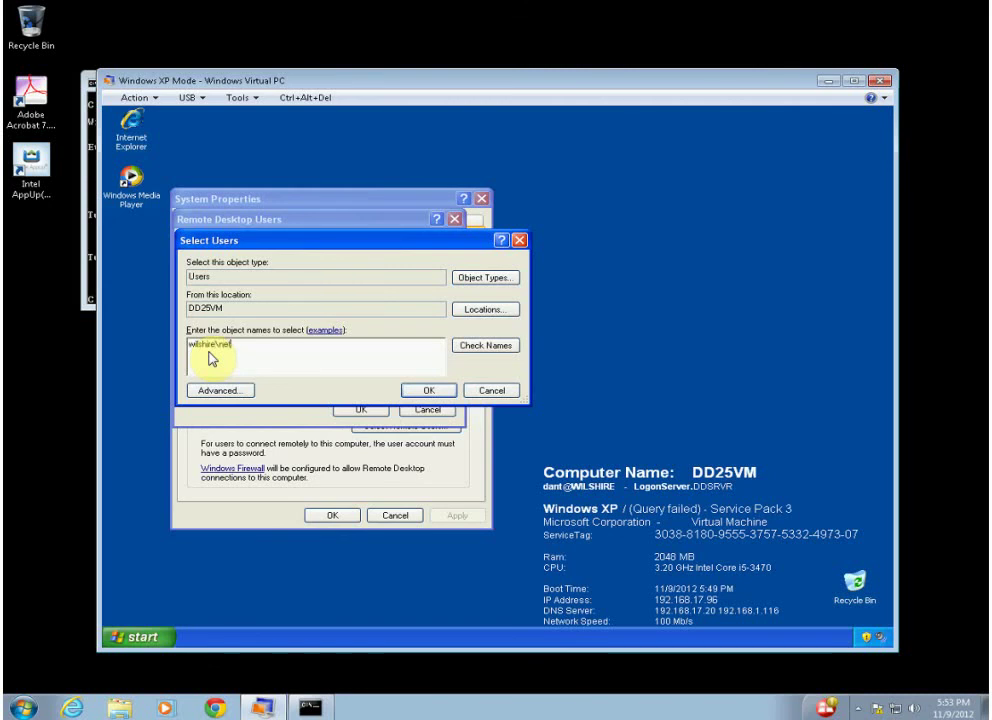
pyautogui.press('Return')
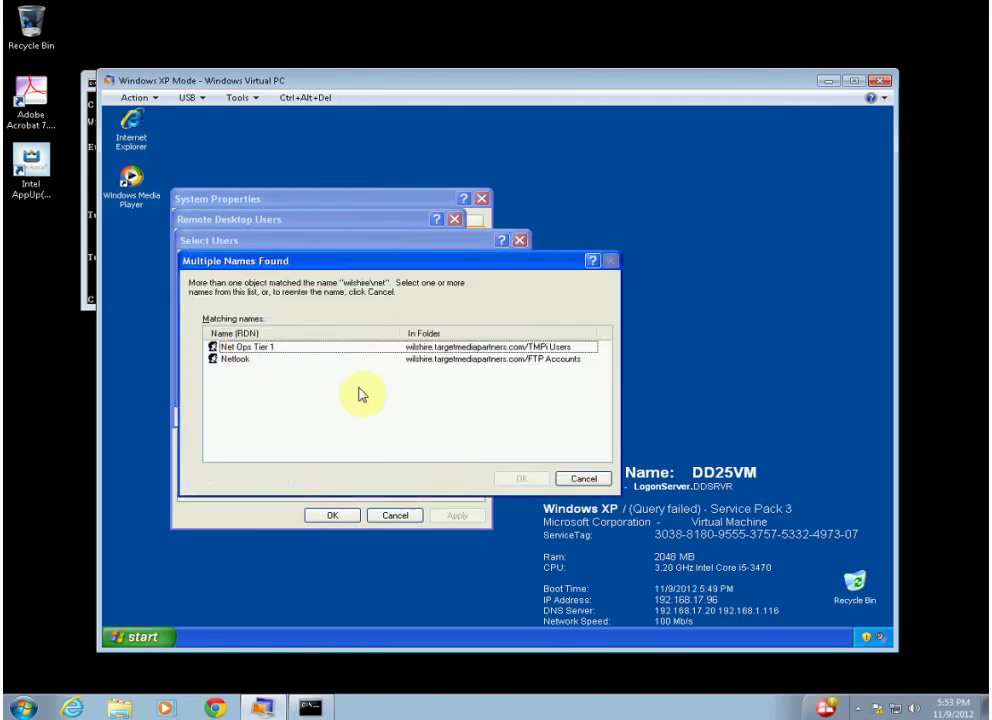
pyautogui.click(267, 347)
pyautogui.click(509, 477)
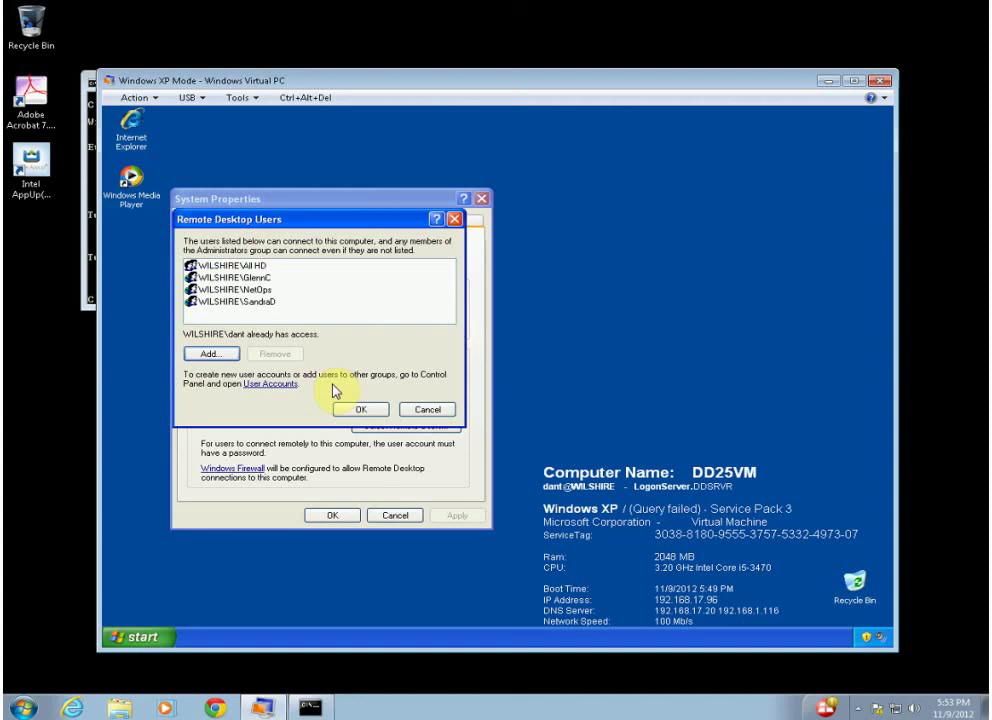
pyautogui.click(360, 409)
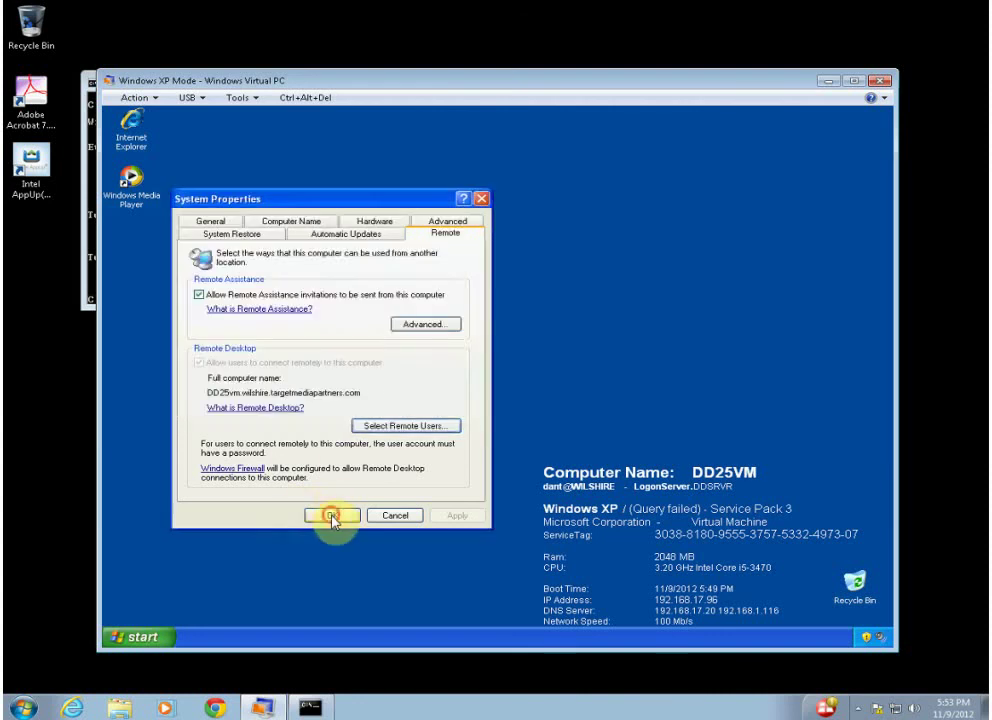
pyautogui.click(333, 515)
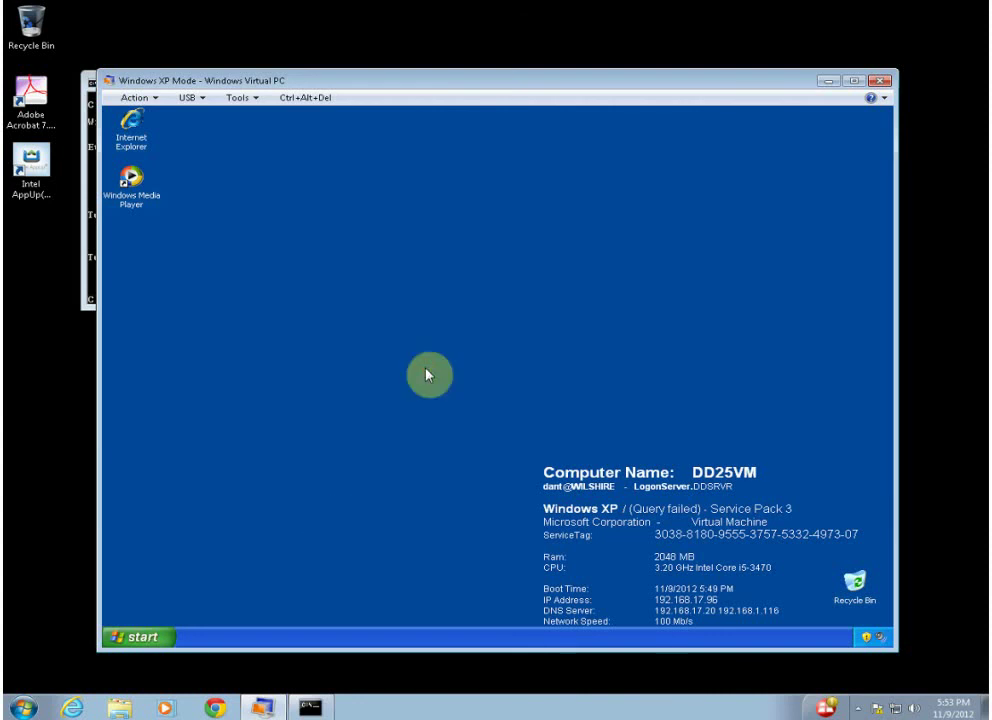
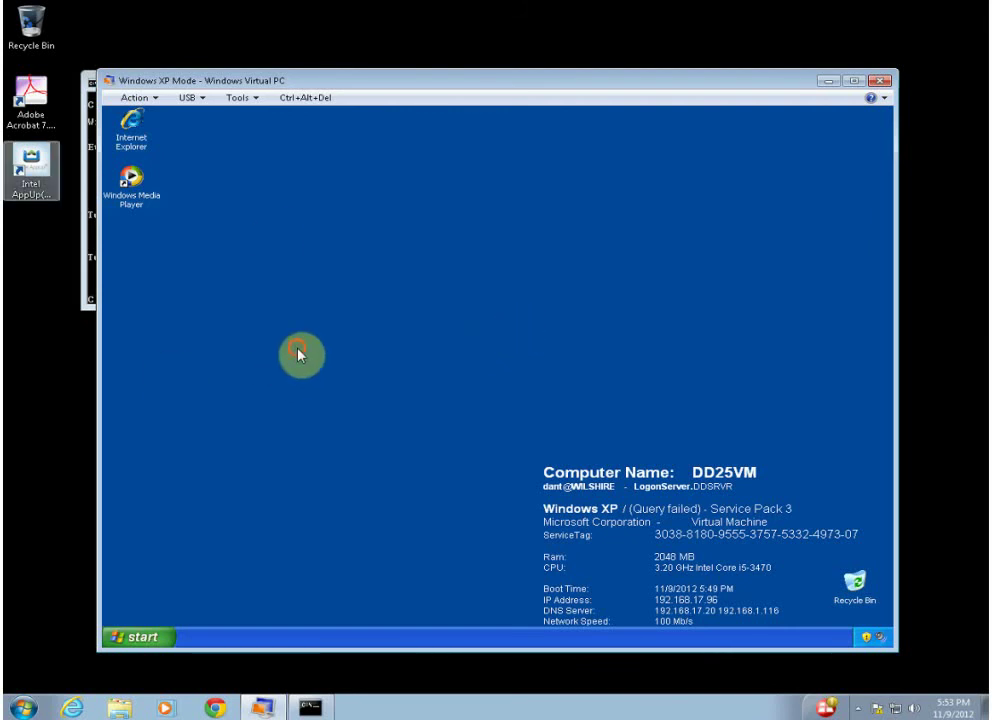
# Restart the XP virtual machine from the Ctrl+Alt+Del security screen.
pyautogui.click(311, 97)
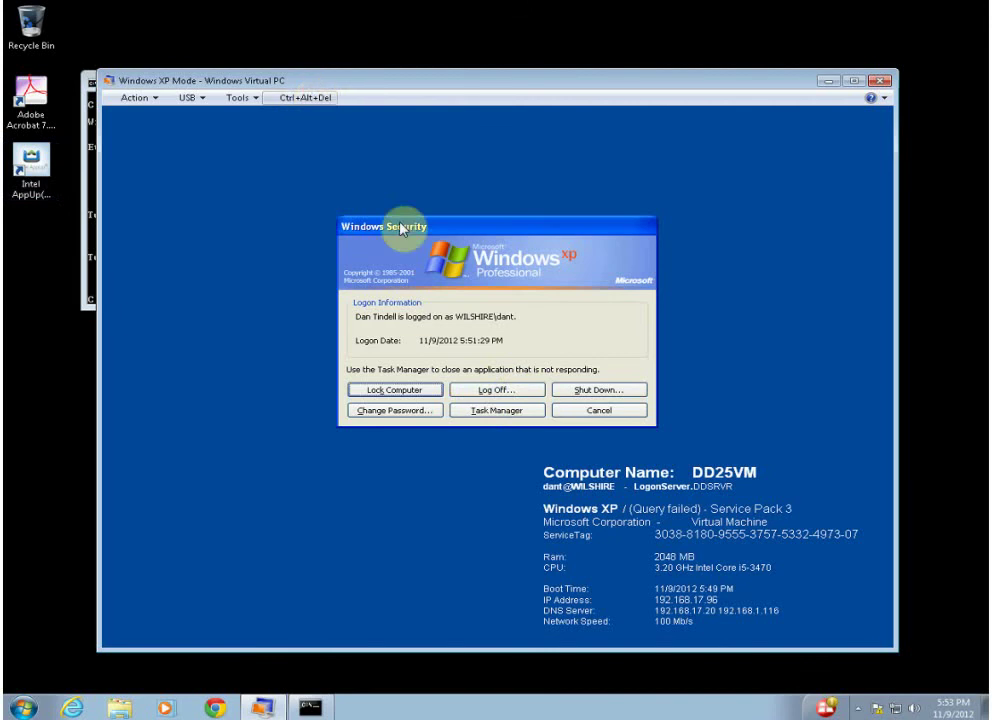
pyautogui.click(579, 391)
pyautogui.press('r')
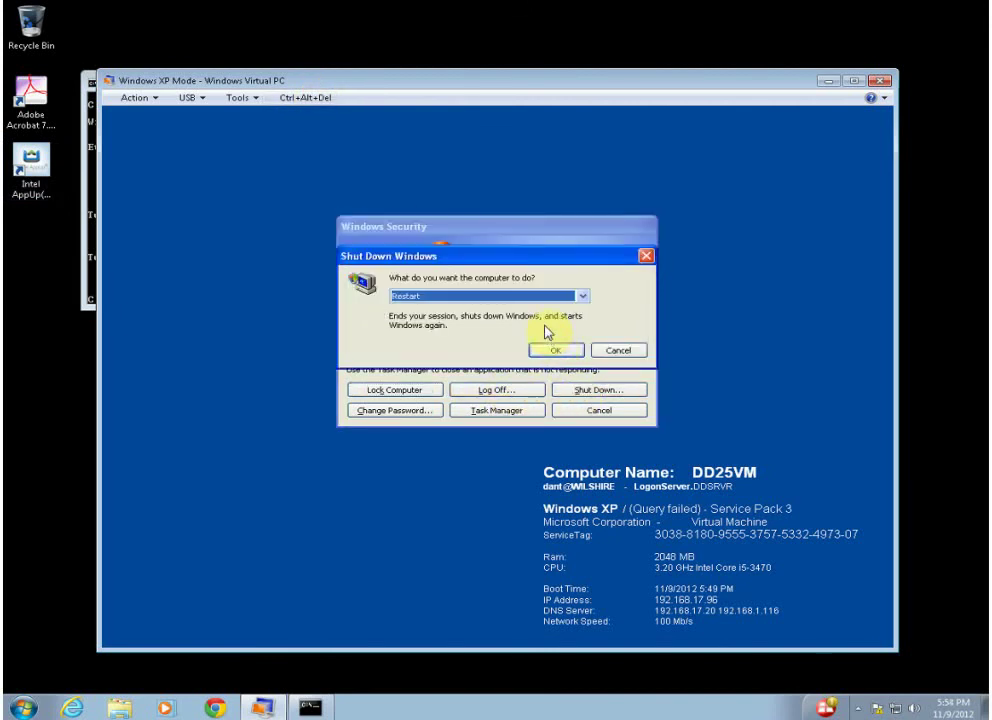
pyautogui.click(555, 349)
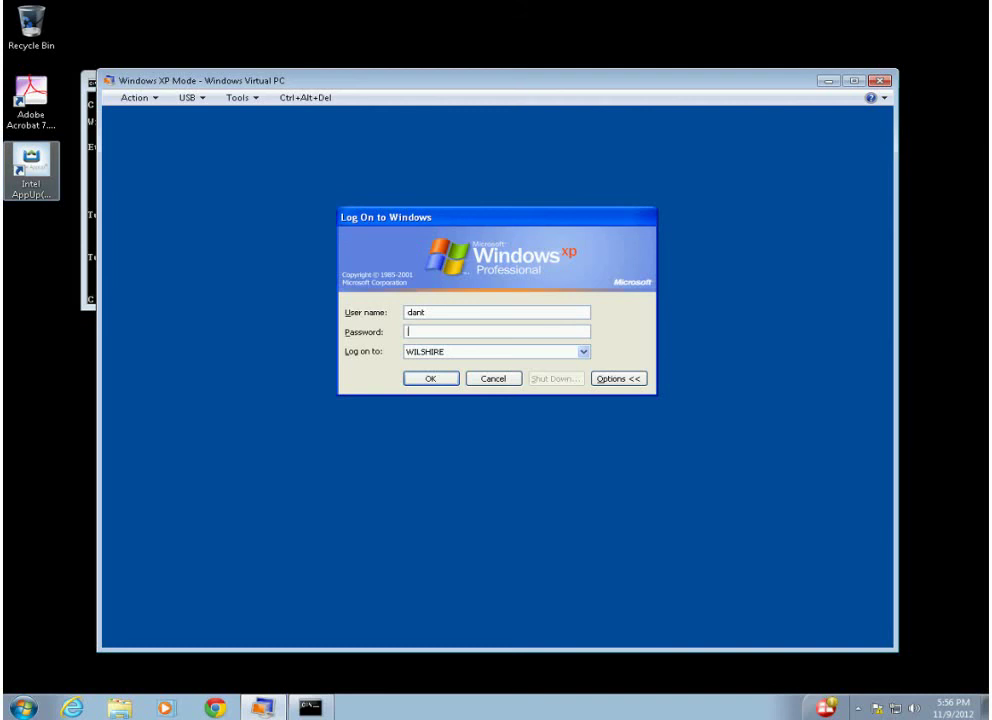
# Log back on to the domain, re-entering the password after a failed attempt.
pyautogui.click(575, 220)
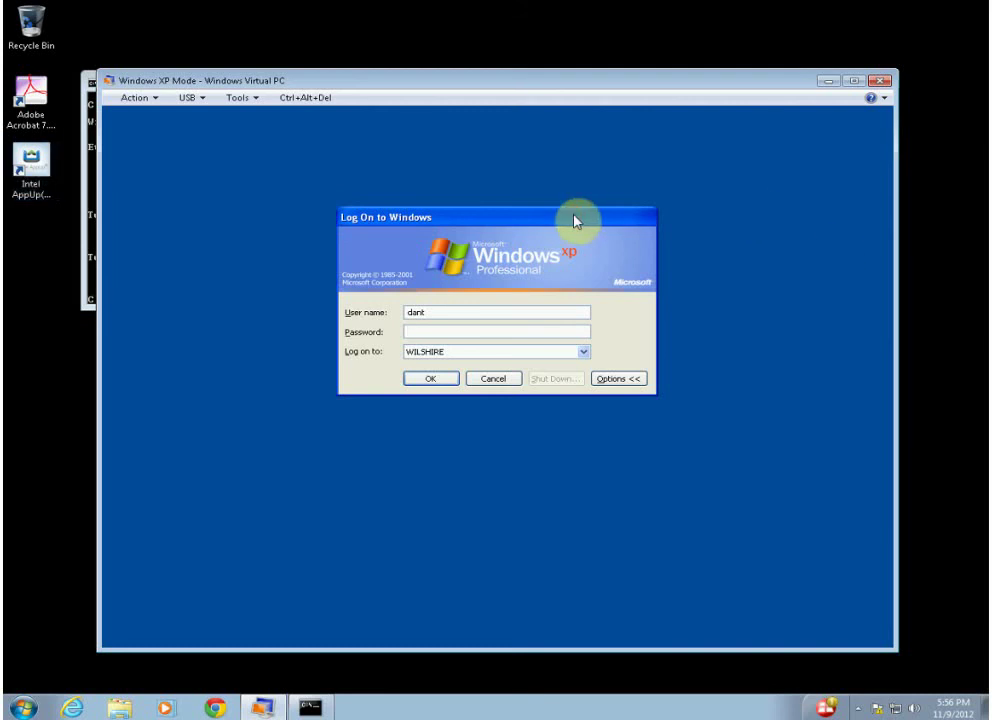
pyautogui.write('•••••••••••')
pyautogui.press('Return')
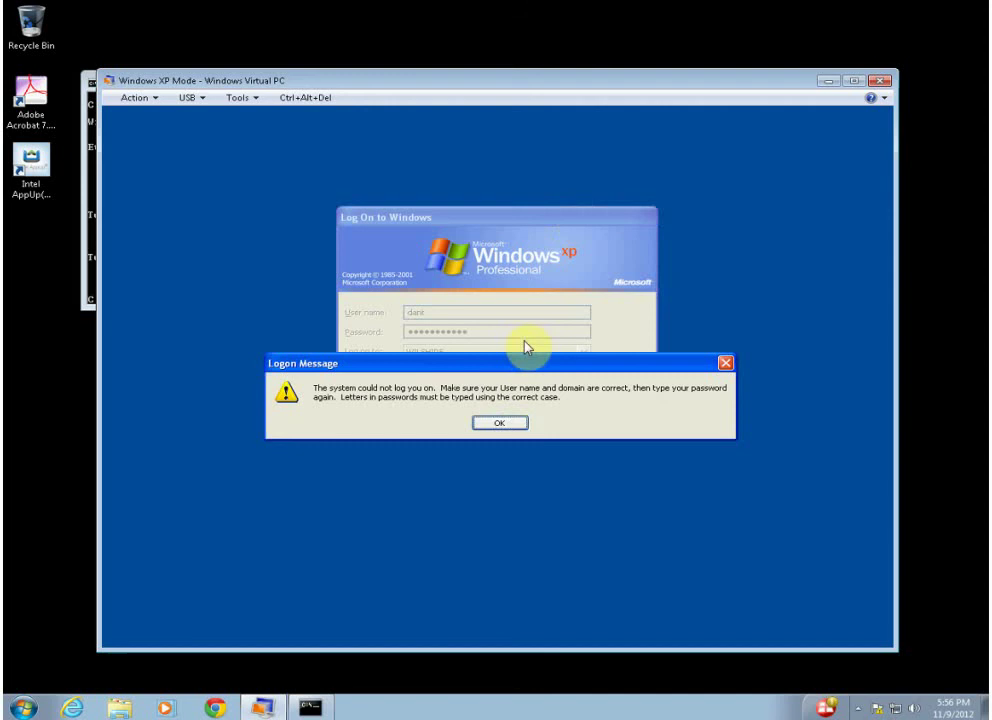
pyautogui.click(500, 424)
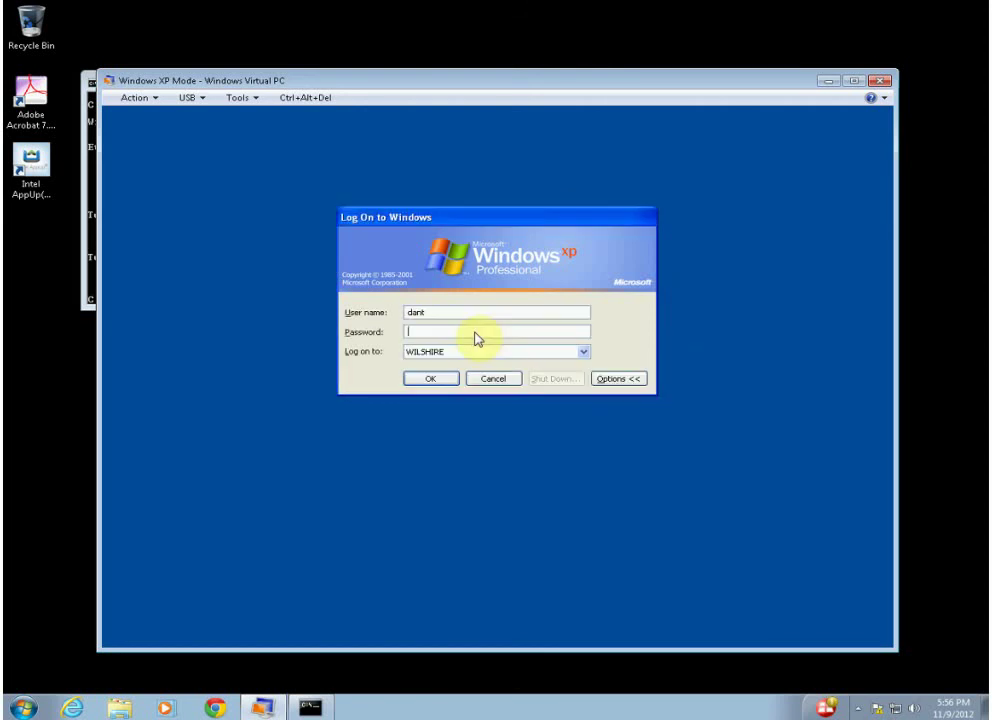
pyautogui.write('•••••••••••')
pyautogui.press('Return')
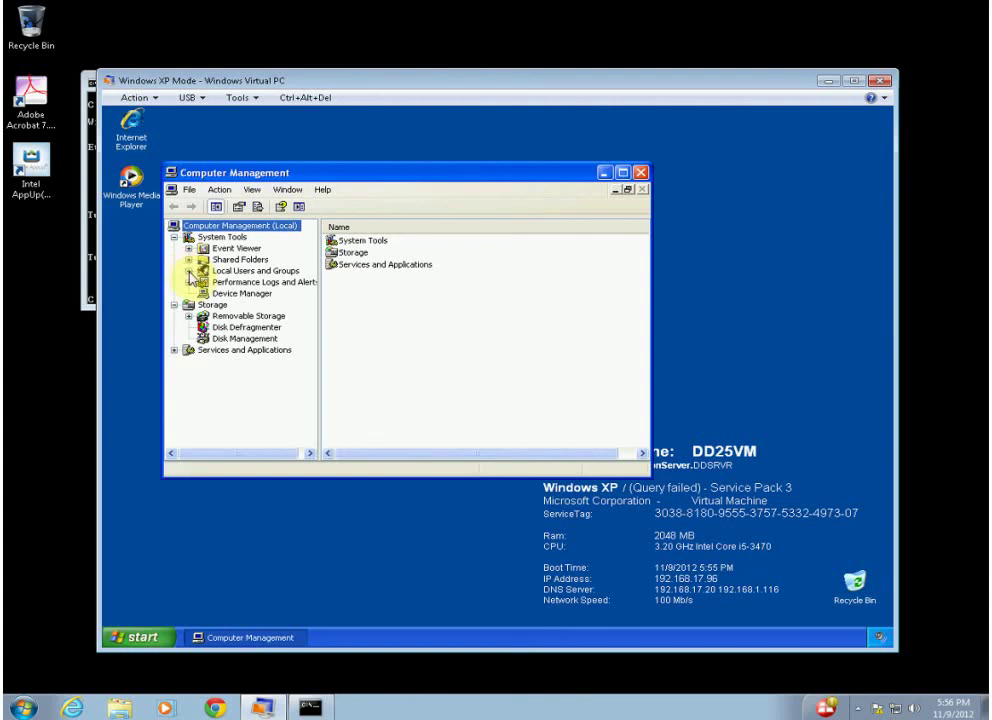
# Open the Administrators group under Local Users and Groups and add a first domain account.
pyautogui.click(188, 270)
pyautogui.click(238, 293)
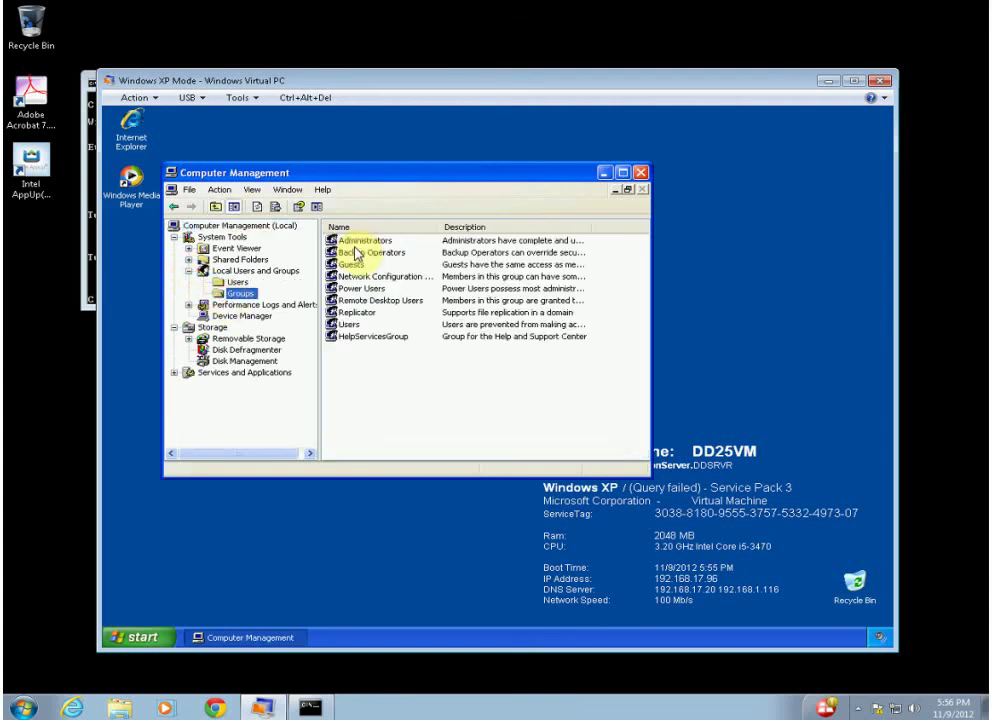
pyautogui.doubleClick(354, 242)
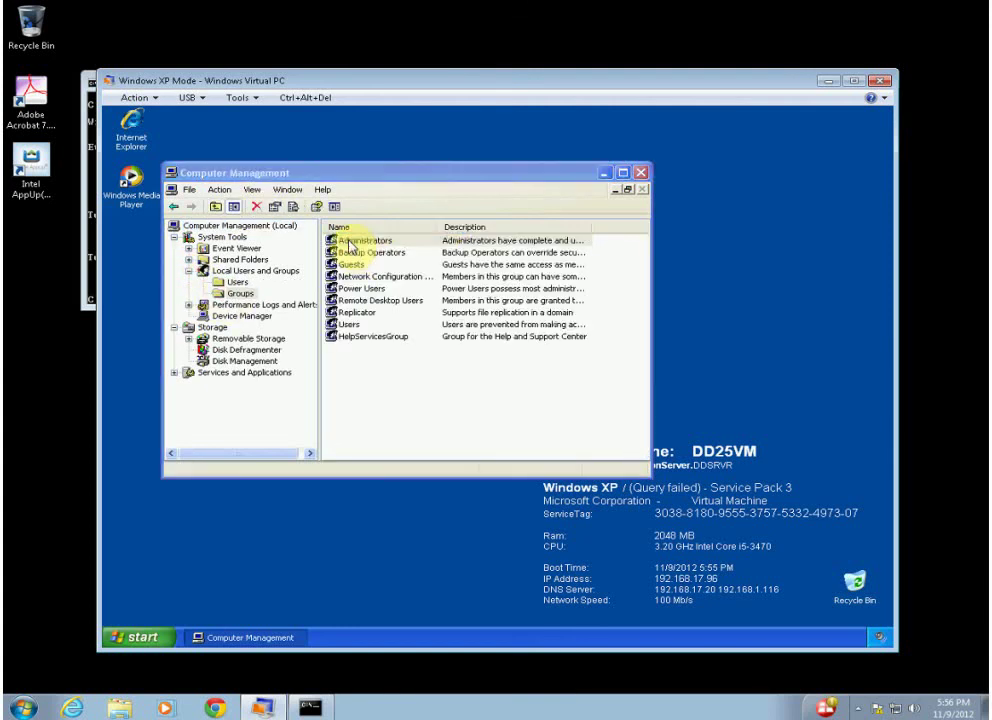
pyautogui.click(302, 436)
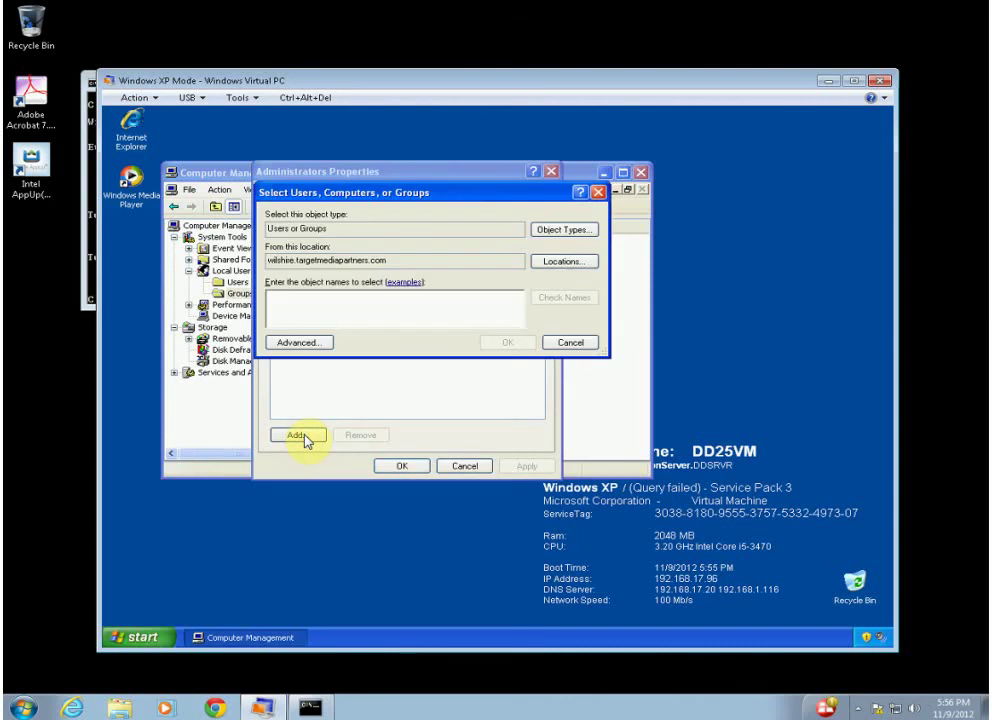
pyautogui.write('ddpro')
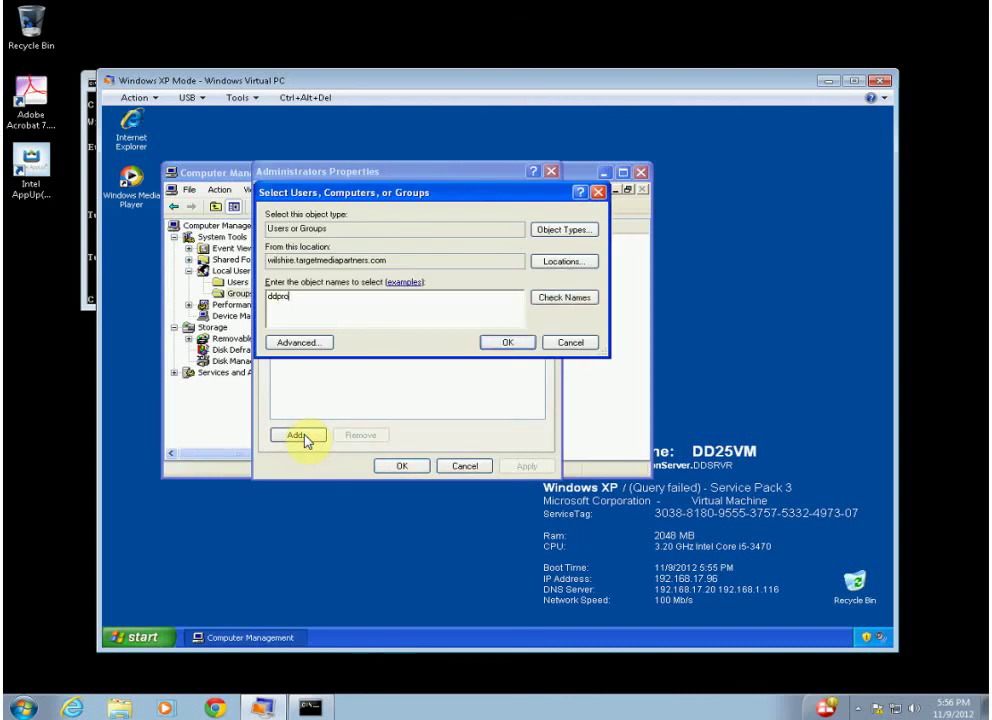
pyautogui.press('Return')
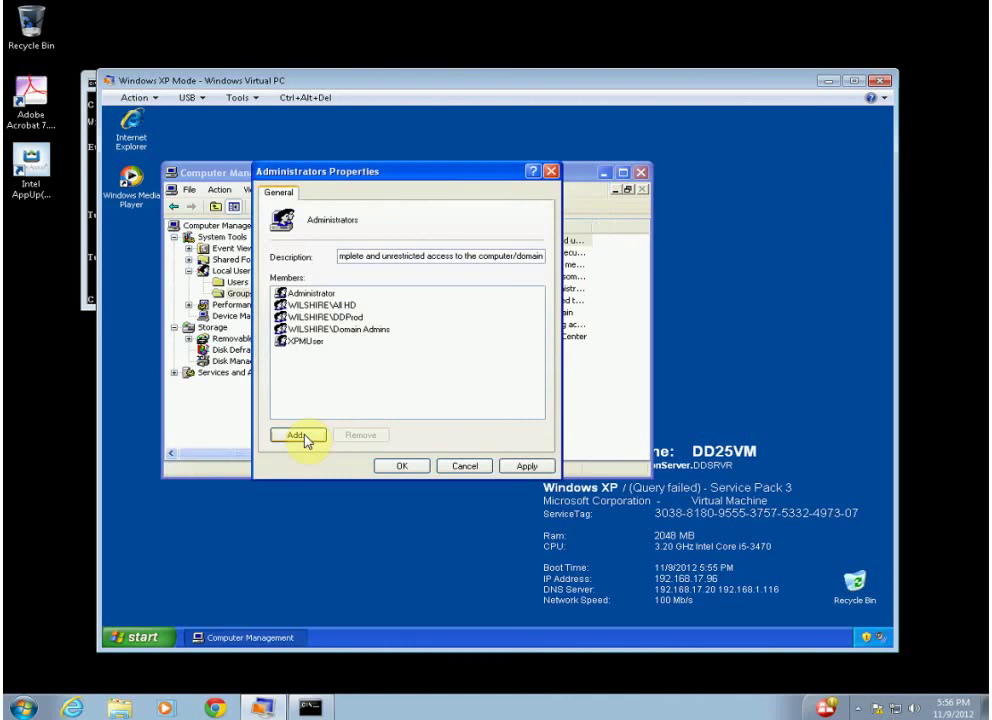
# Add two more domain user accounts, save the membership, and close Computer Management.
pyautogui.click(298, 436)
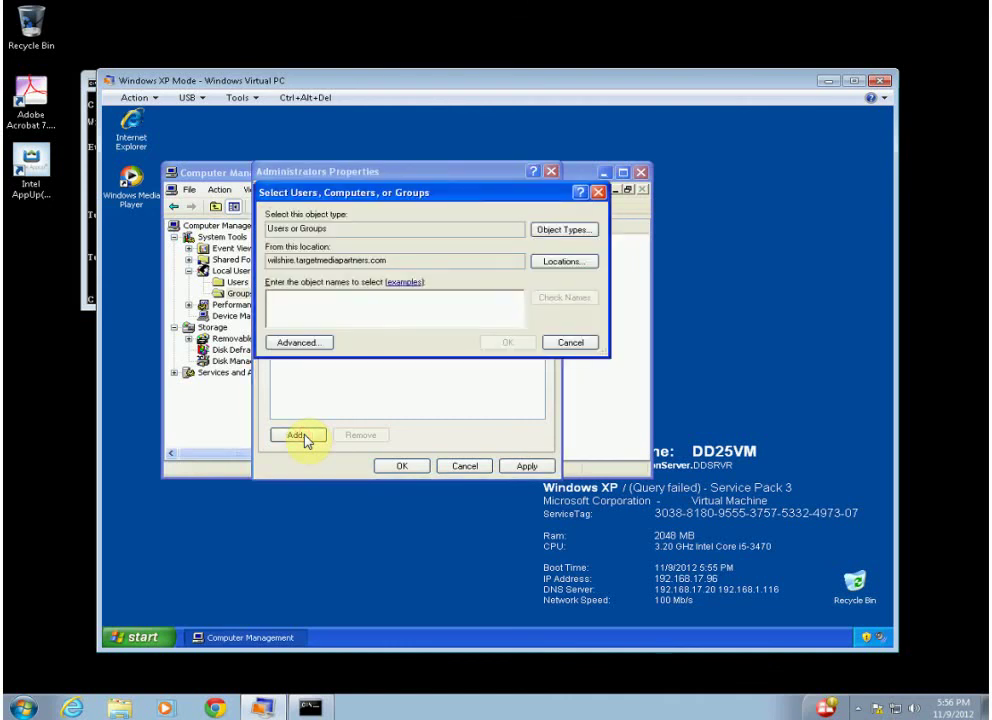
pyautogui.write('sandrad')
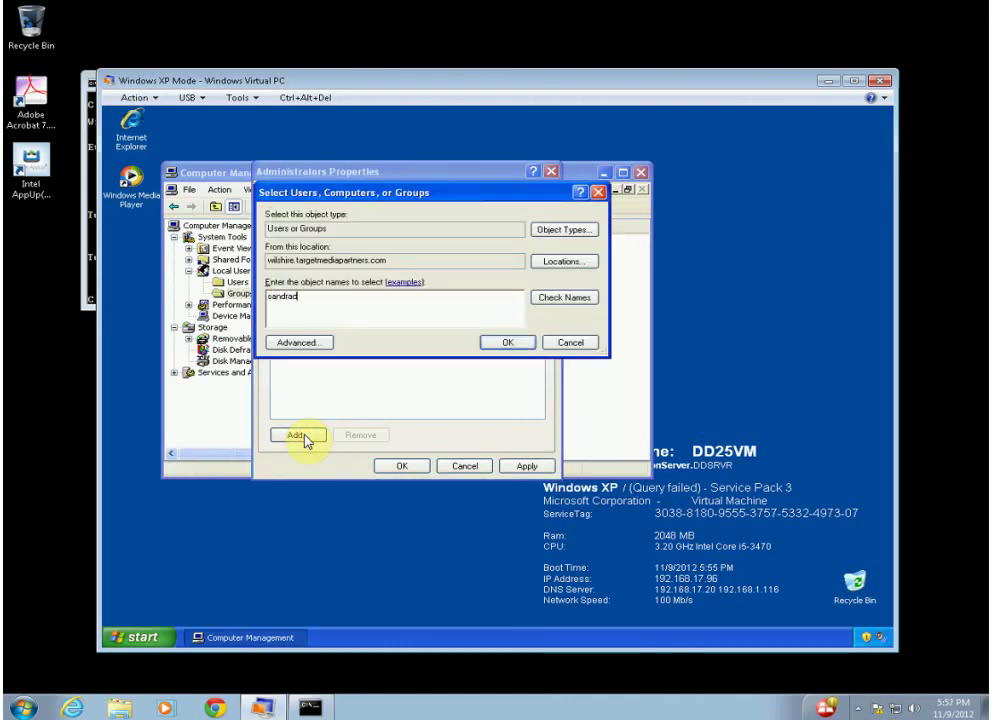
pyautogui.press('Return')
pyautogui.click(298, 436)
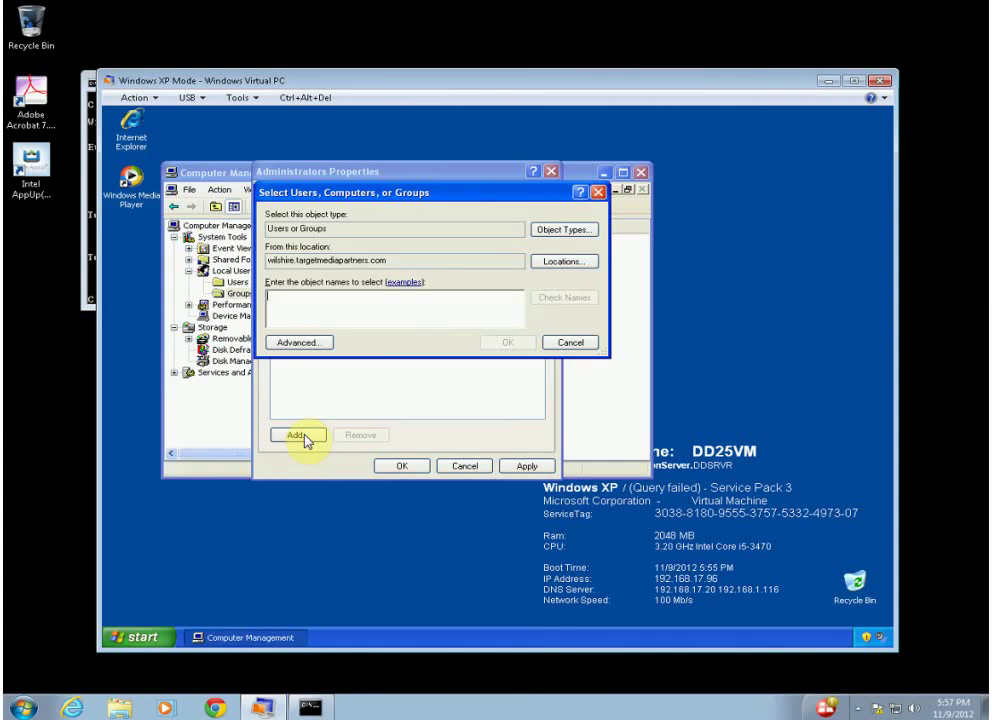
pyautogui.write('glennc')
pyautogui.press('Return')
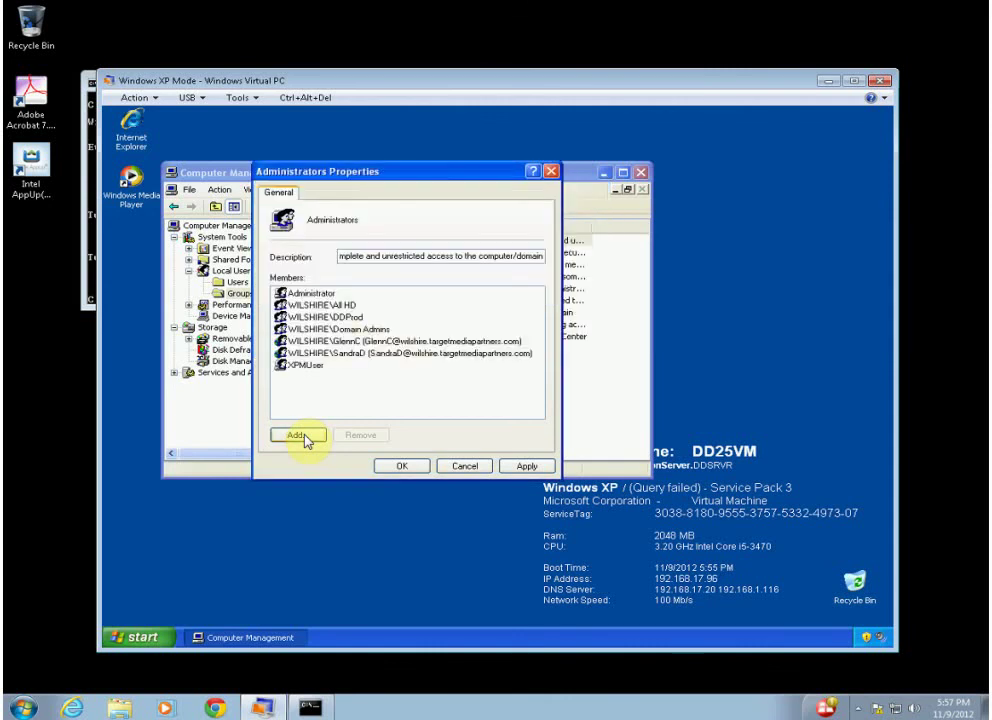
pyautogui.click(392, 464)
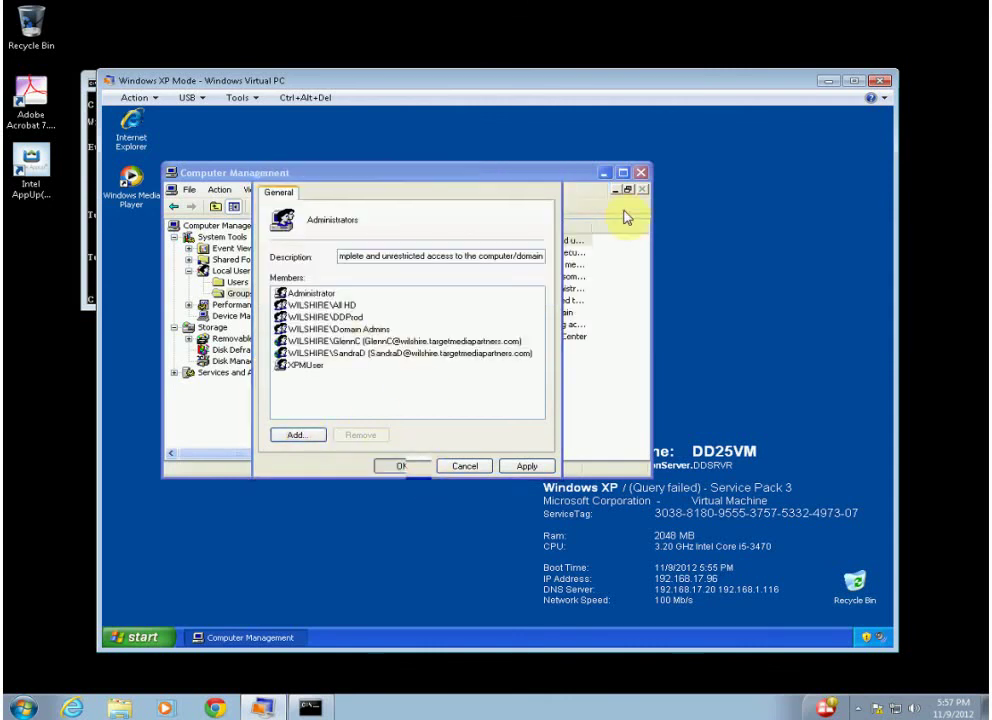
pyautogui.click(640, 175)
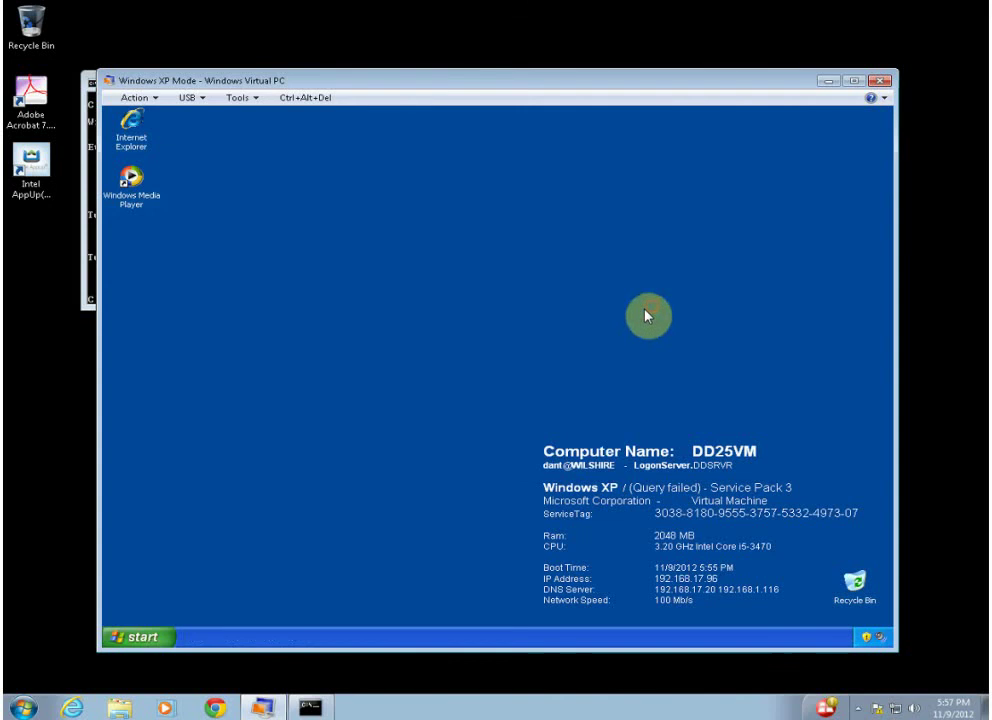
# Open the C:\WINDOWS\Fonts folder from the Start menu's Run prompt.
pyautogui.click(141, 641)
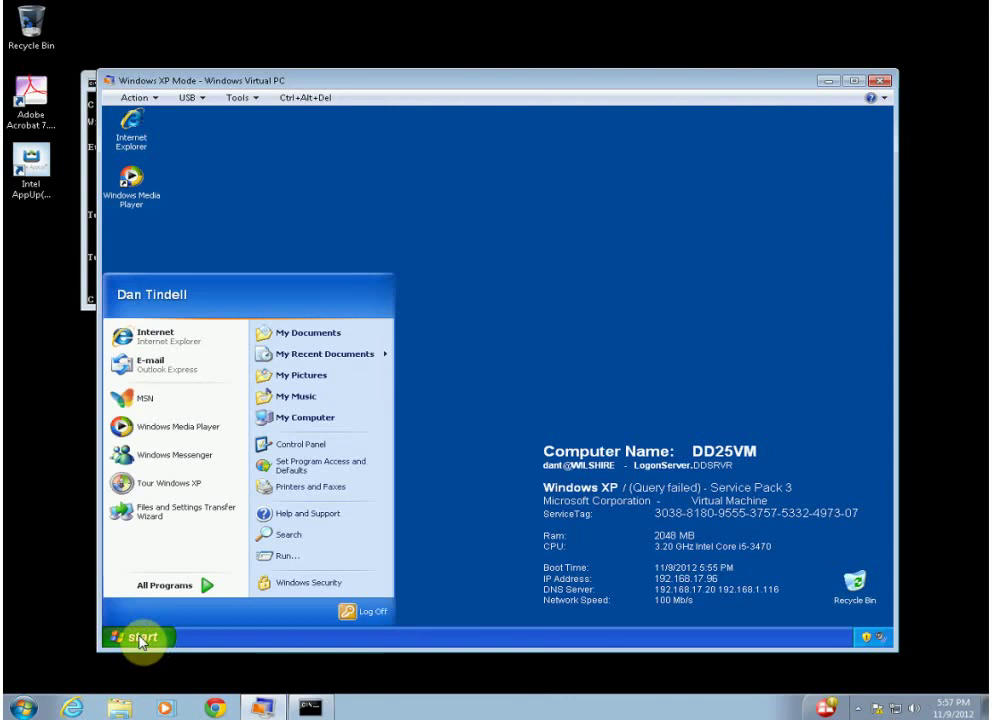
pyautogui.click(296, 556)
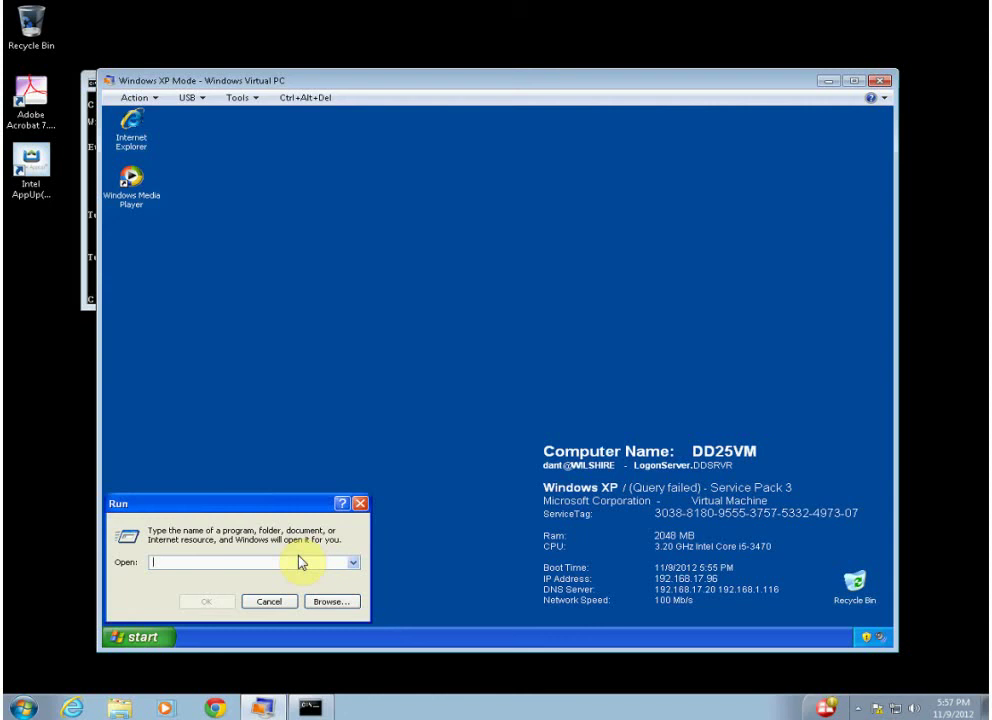
pyautogui.write('cmd')
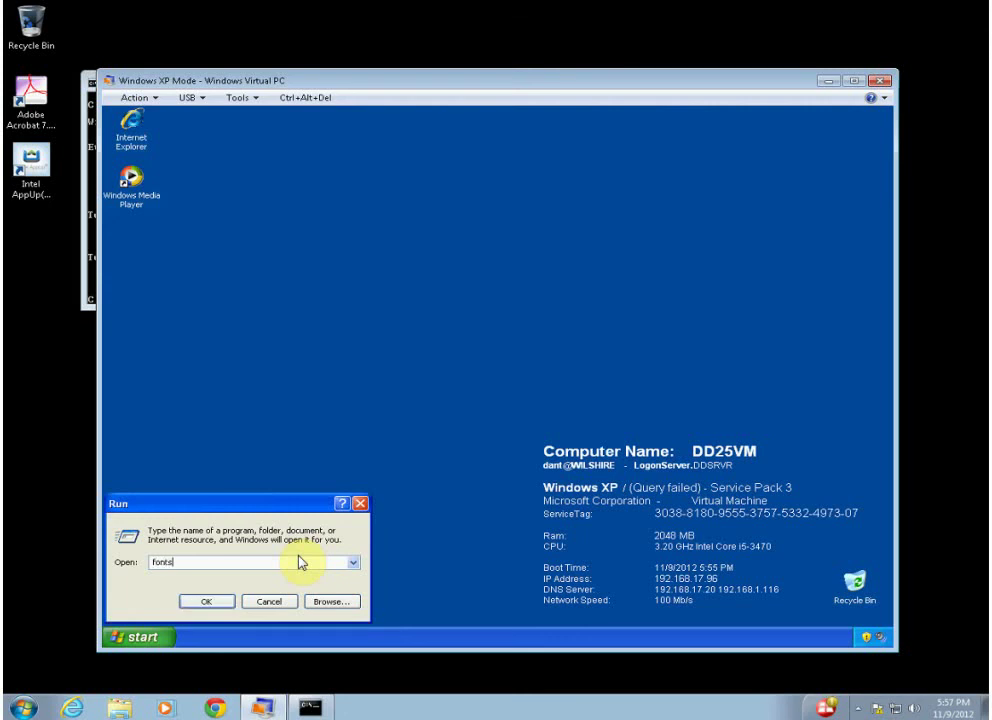
pyautogui.press('Return')
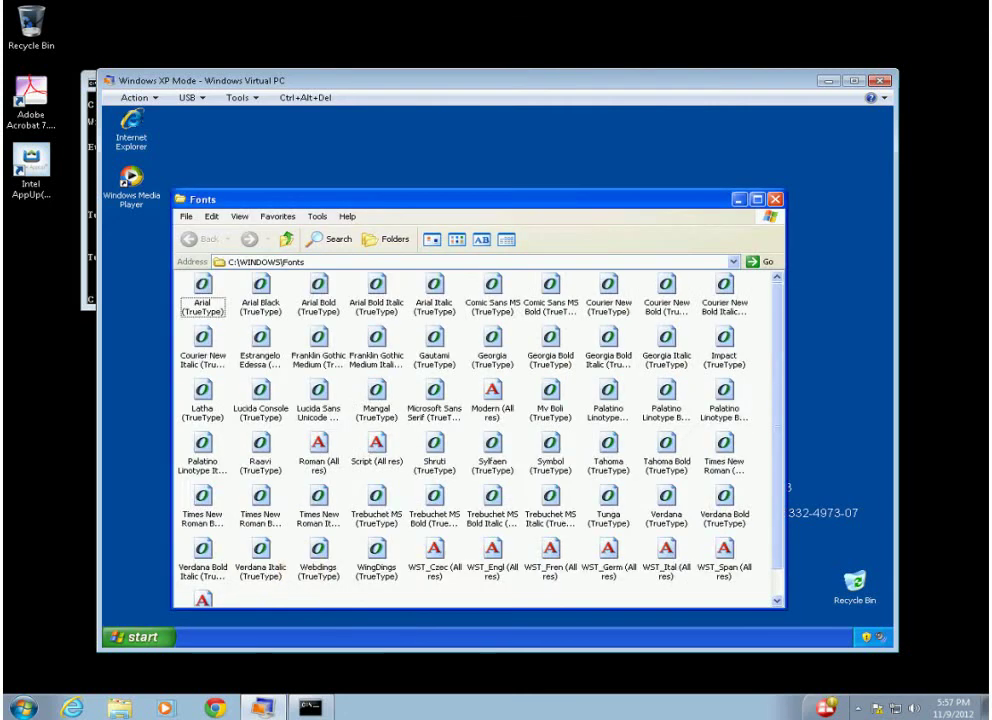
# Install all fonts from the FONTS 2012 folder on the network install drive.
pyautogui.click(186, 216)
pyautogui.click(200, 256)
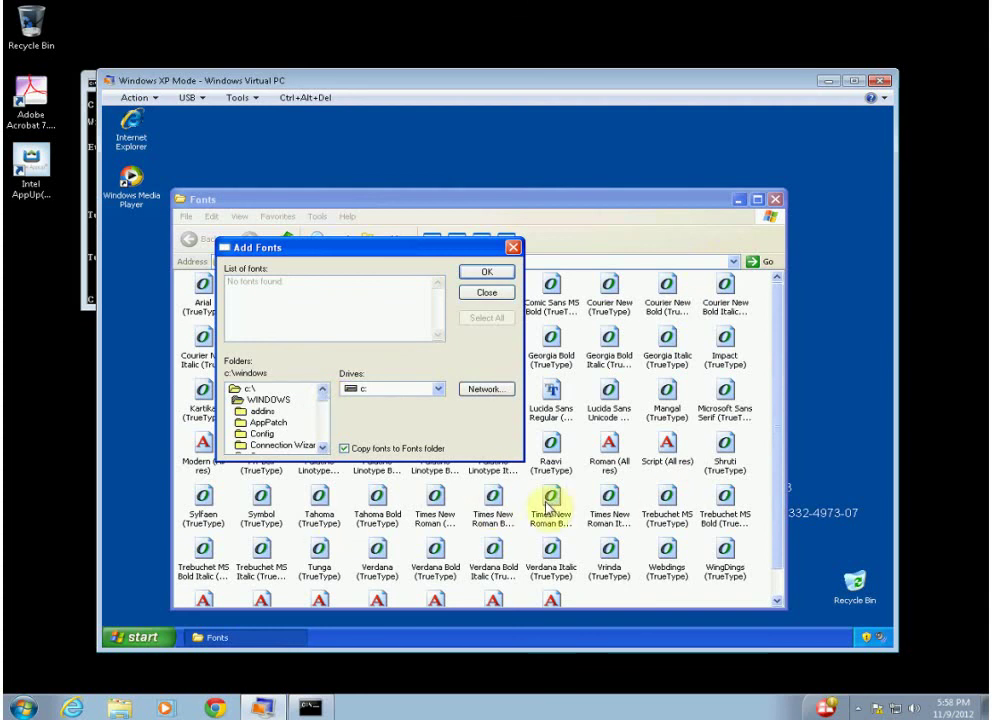
pyautogui.click(374, 390)
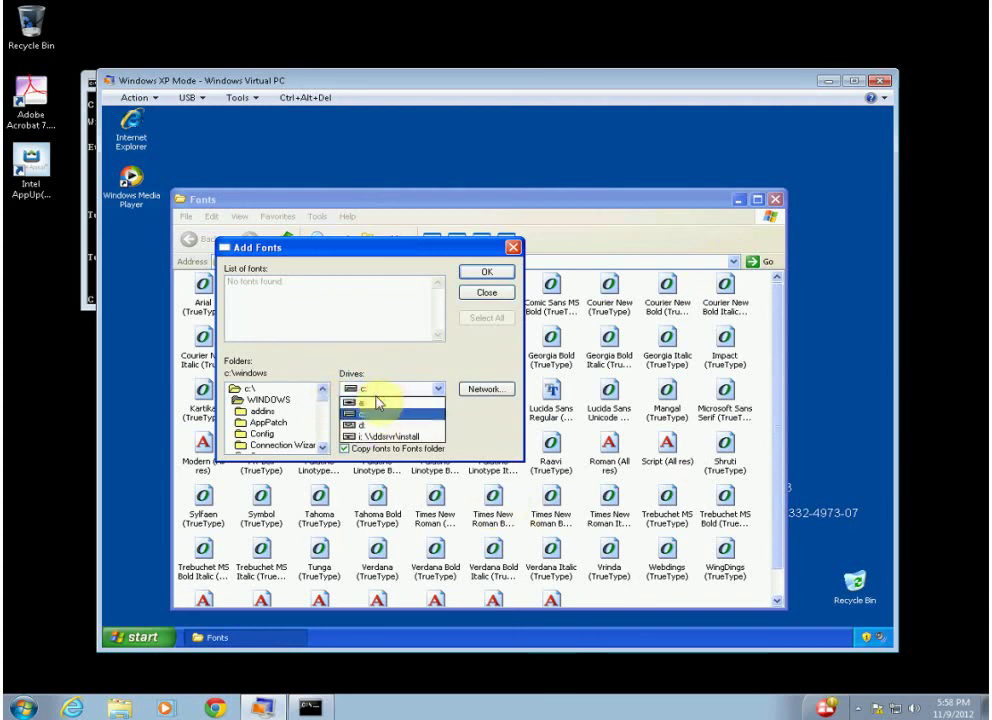
pyautogui.click(376, 437)
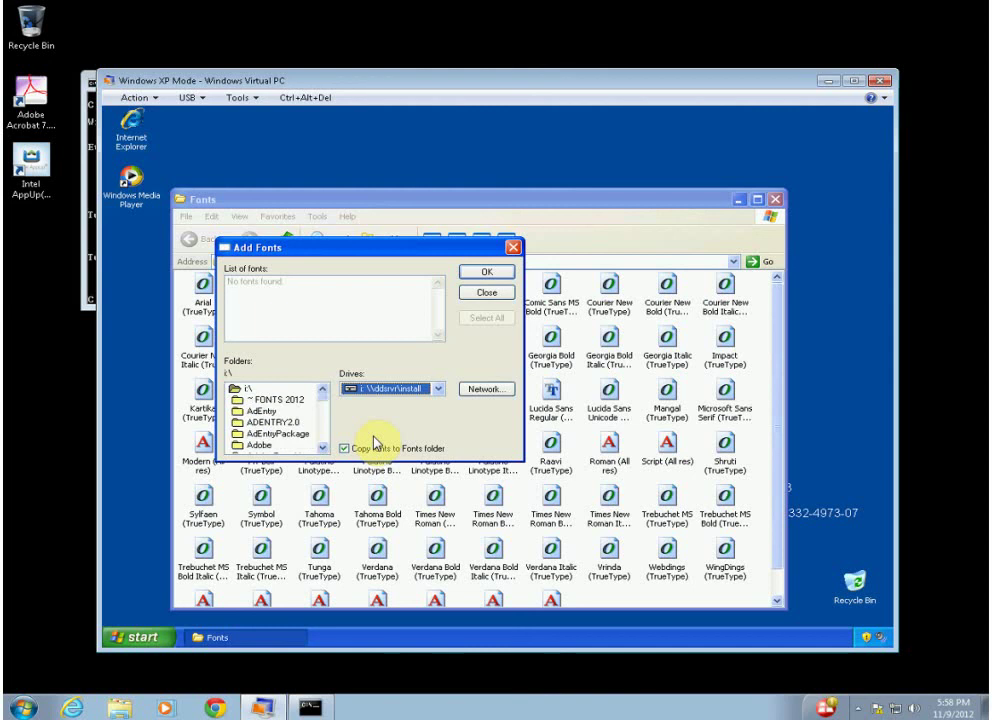
pyautogui.click(272, 401)
pyautogui.doubleClick(274, 402)
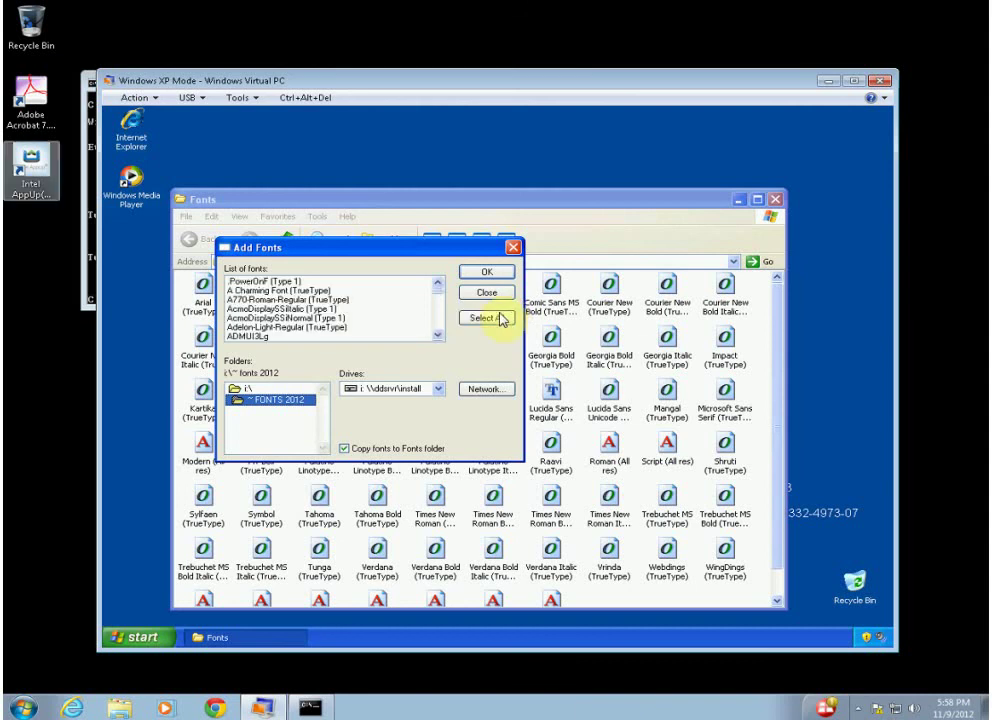
pyautogui.click(497, 318)
pyautogui.click(490, 273)
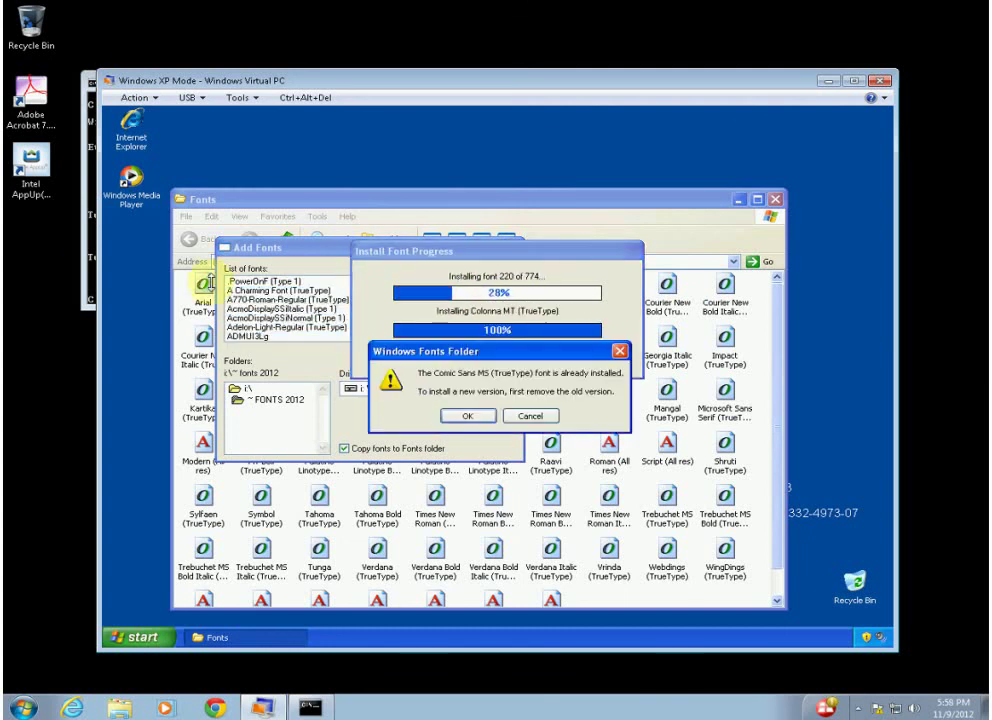
# Skip the already-installed Comic Sans MS fonts and close the Fonts window.
pyautogui.click(467, 415)
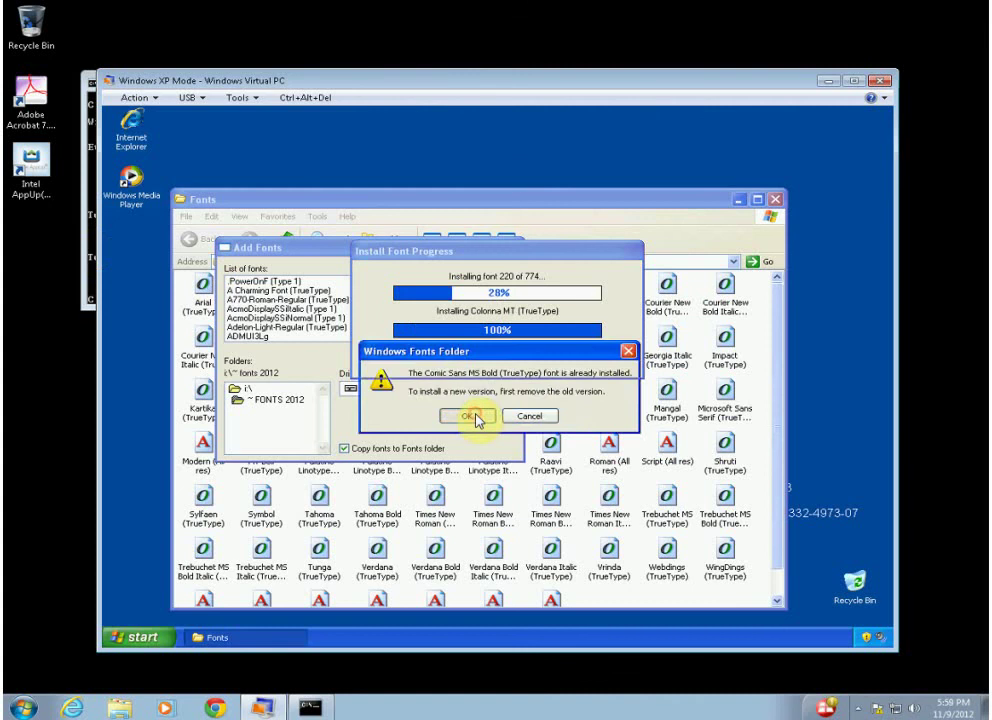
pyautogui.click(475, 416)
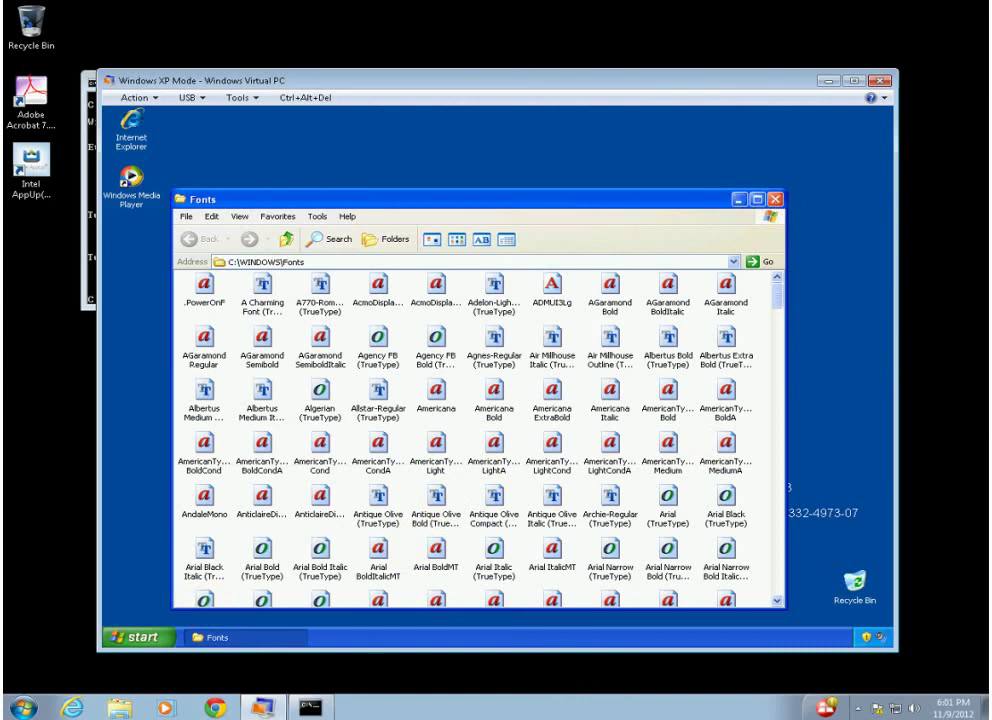
pyautogui.click(773, 199)
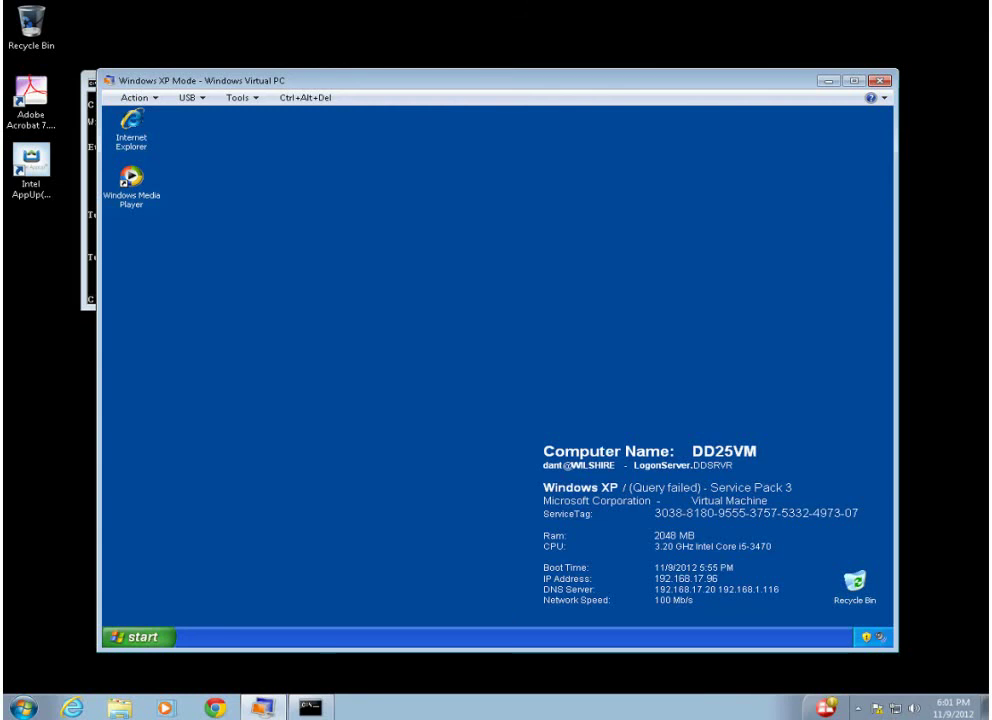
# Run the QuarkXPress 6.1 installer from drive D:, then select the Update program.
pyautogui.click(142, 637)
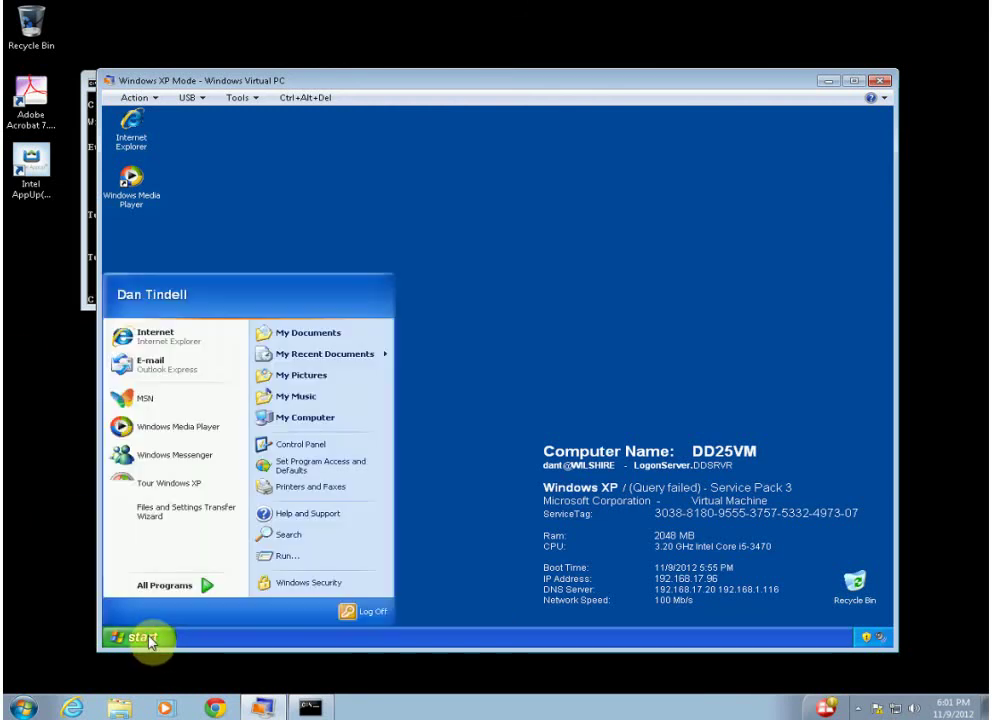
pyautogui.click(305, 417)
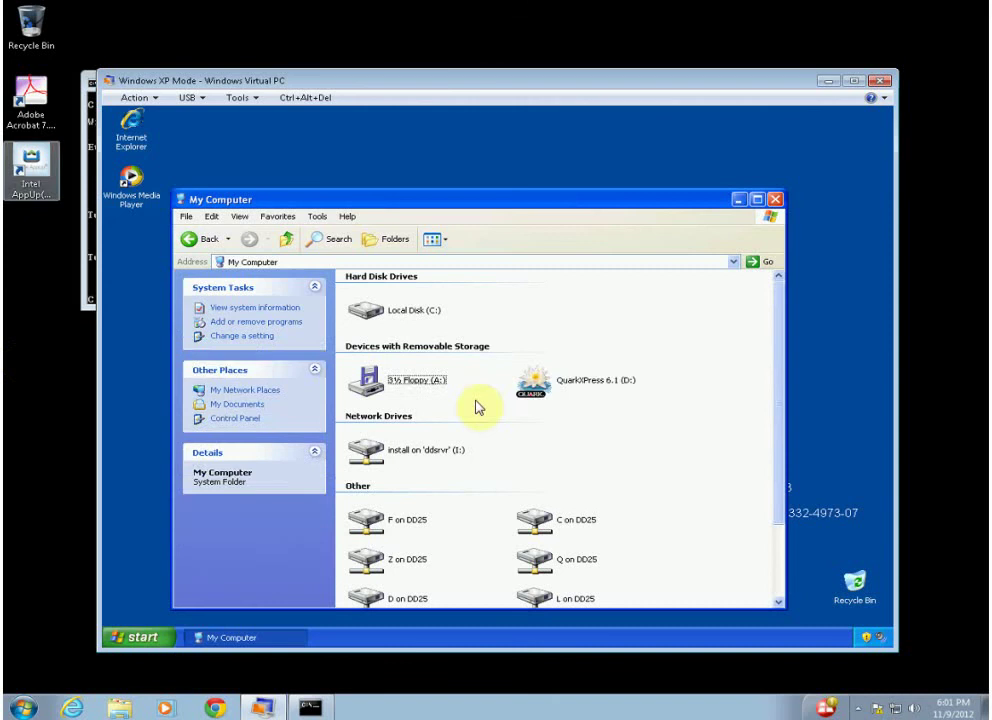
pyautogui.click(532, 383)
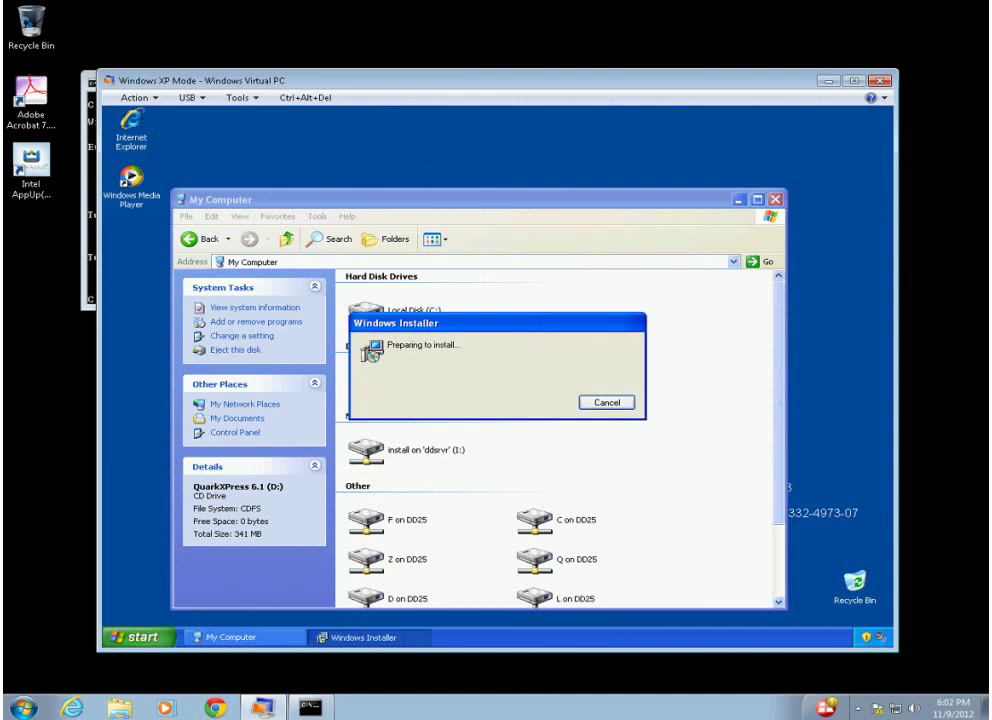
pyautogui.press('Return')
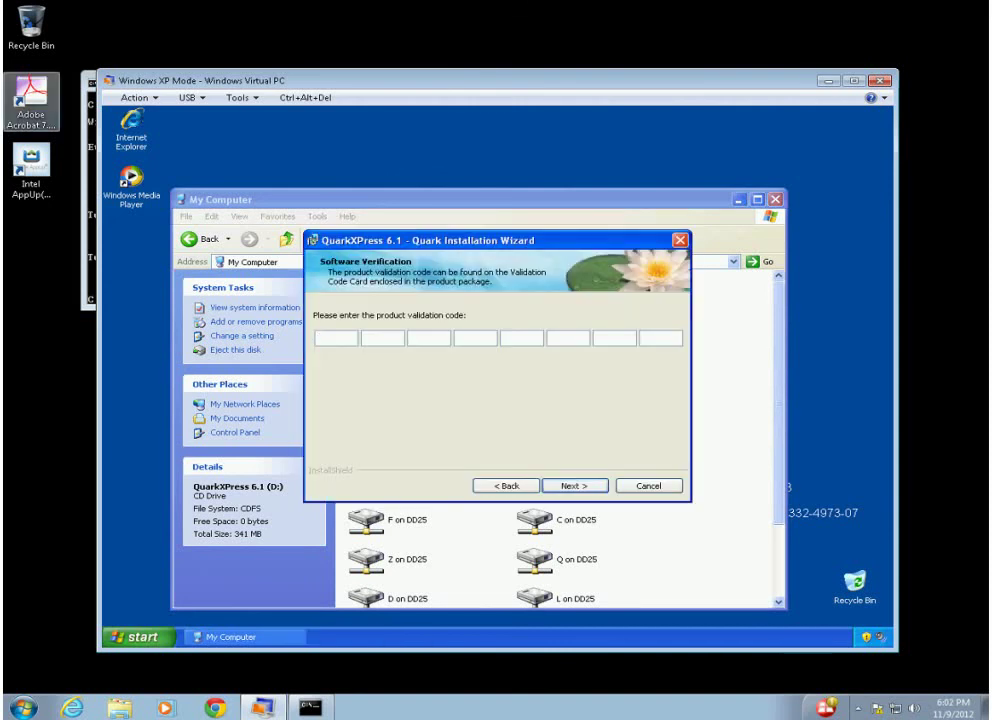
pyautogui.press('Return')
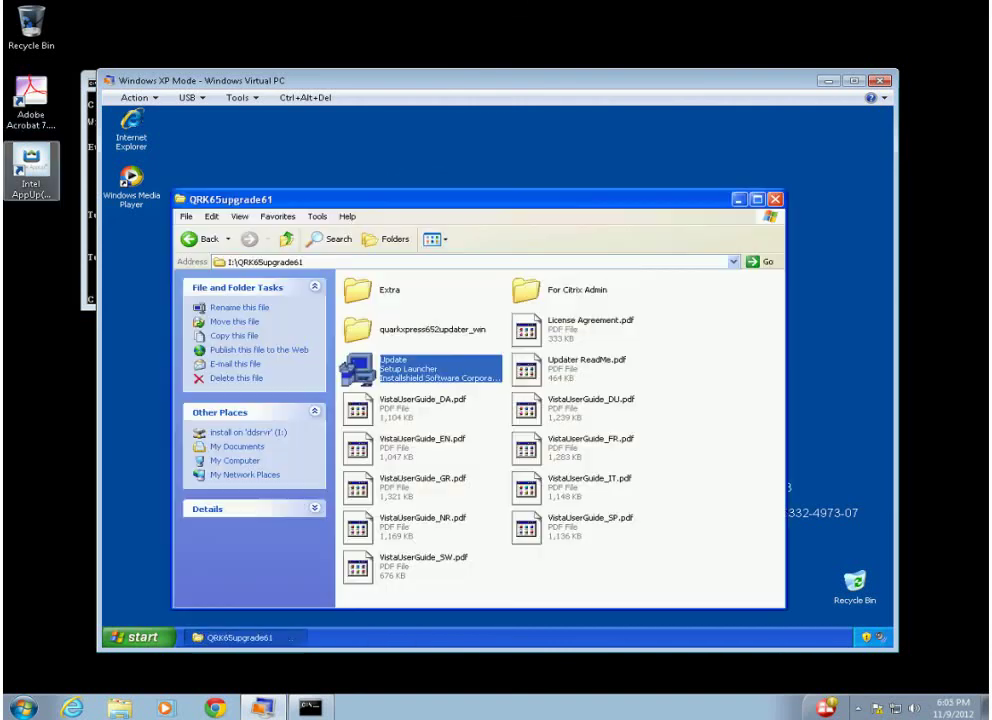
pyautogui.click(415, 366)
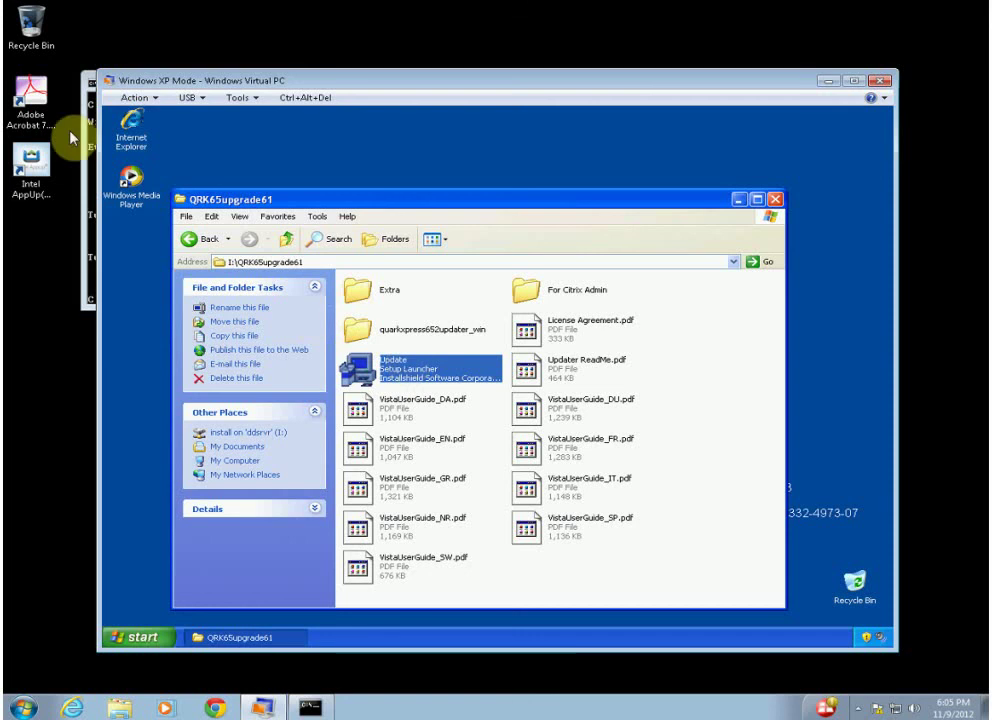
pyautogui.click(356, 368)
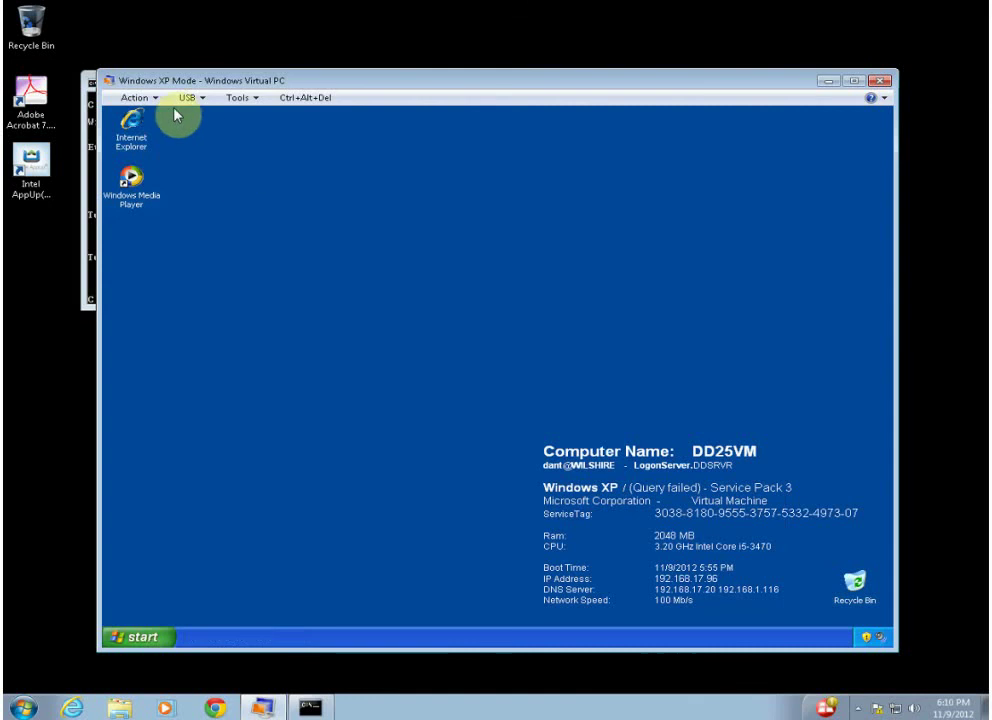
# Log off Windows XP through the Ctrl+Alt+Del security options and confirm.
pyautogui.click(295, 97)
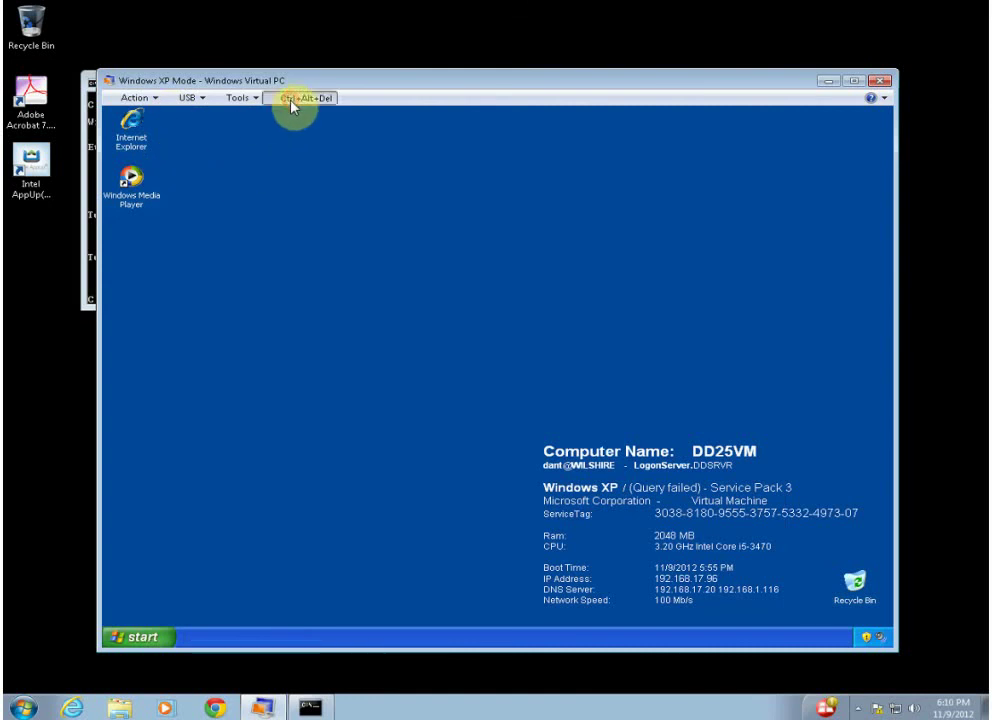
pyautogui.click(500, 391)
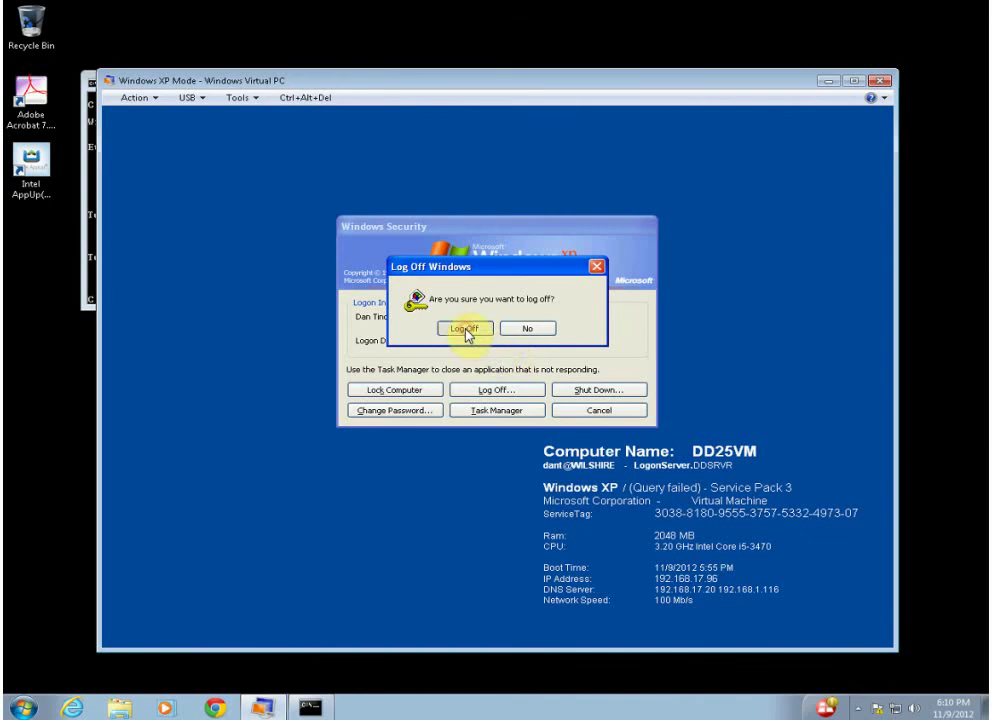
pyautogui.click(466, 330)
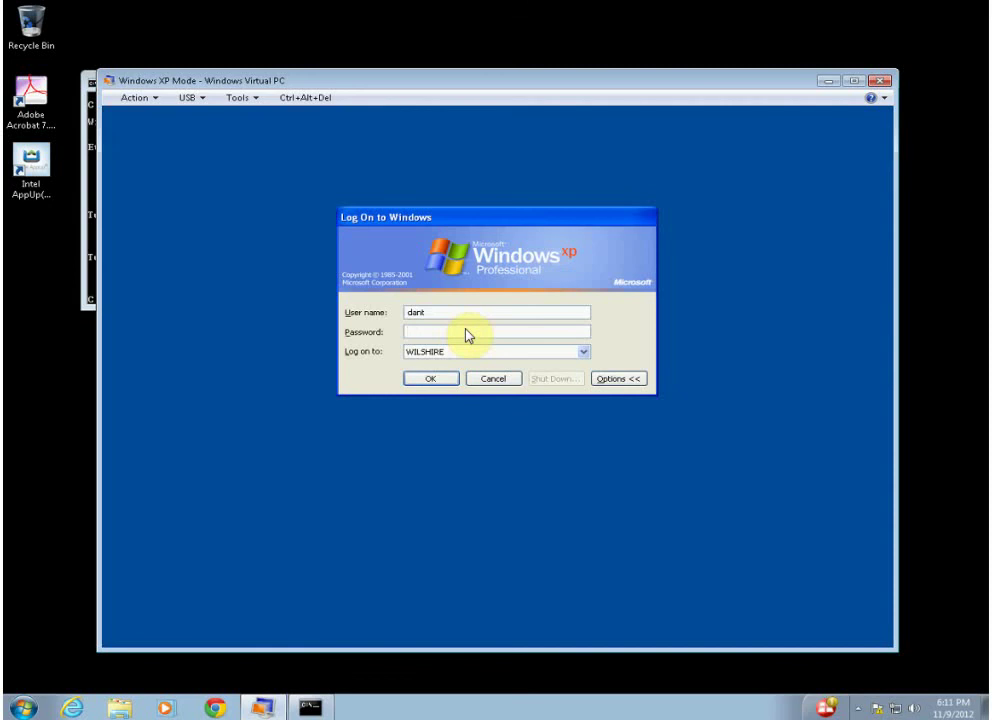
# Enter a different account's user name at the Log On dialog and move to the password field.
pyautogui.hotkey('shift', 'Tab')
pyautogui.write('sandrad')
pyautogui.press('Tab')
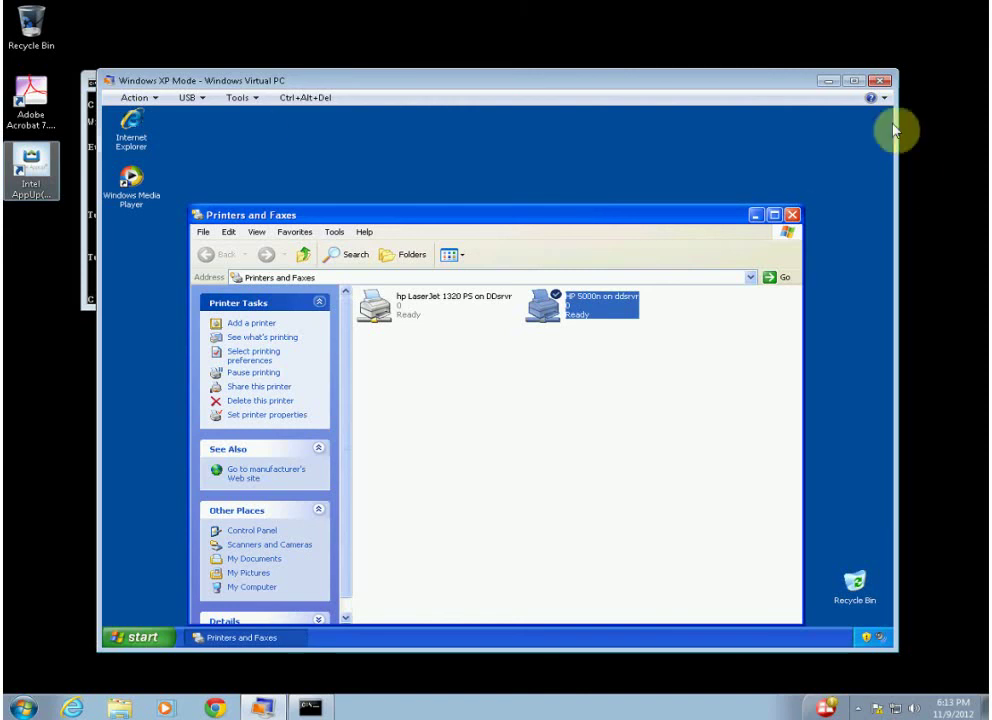
# Hibernate XP Mode, then browse All Programs to Windows Virtual PC > Windows XP Mode Applications.
pyautogui.click(879, 84)
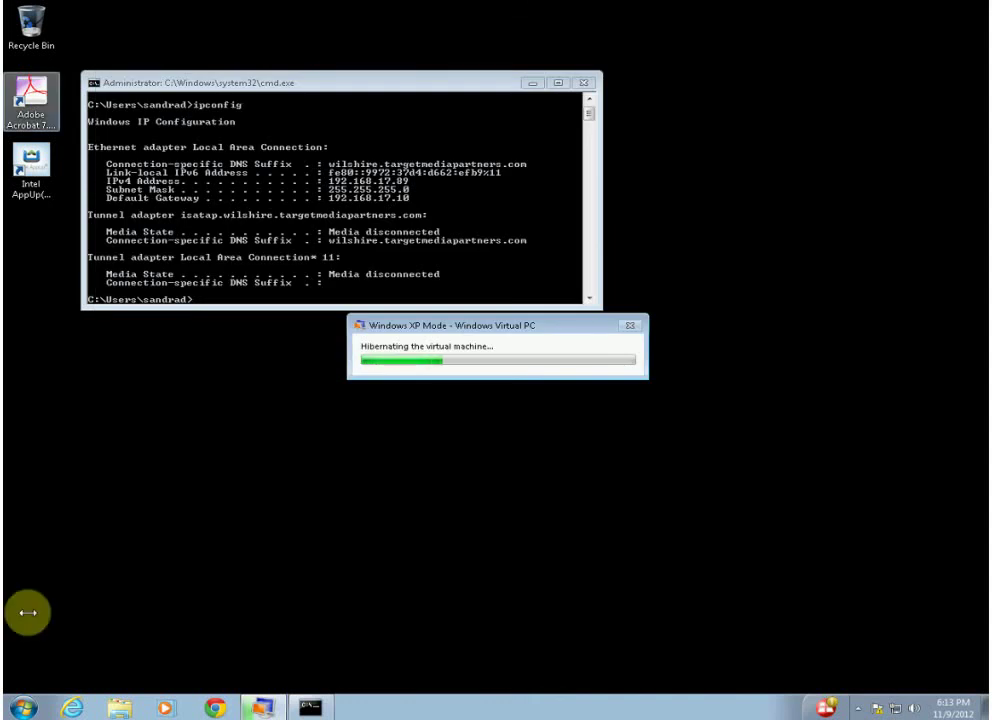
pyautogui.click(25, 706)
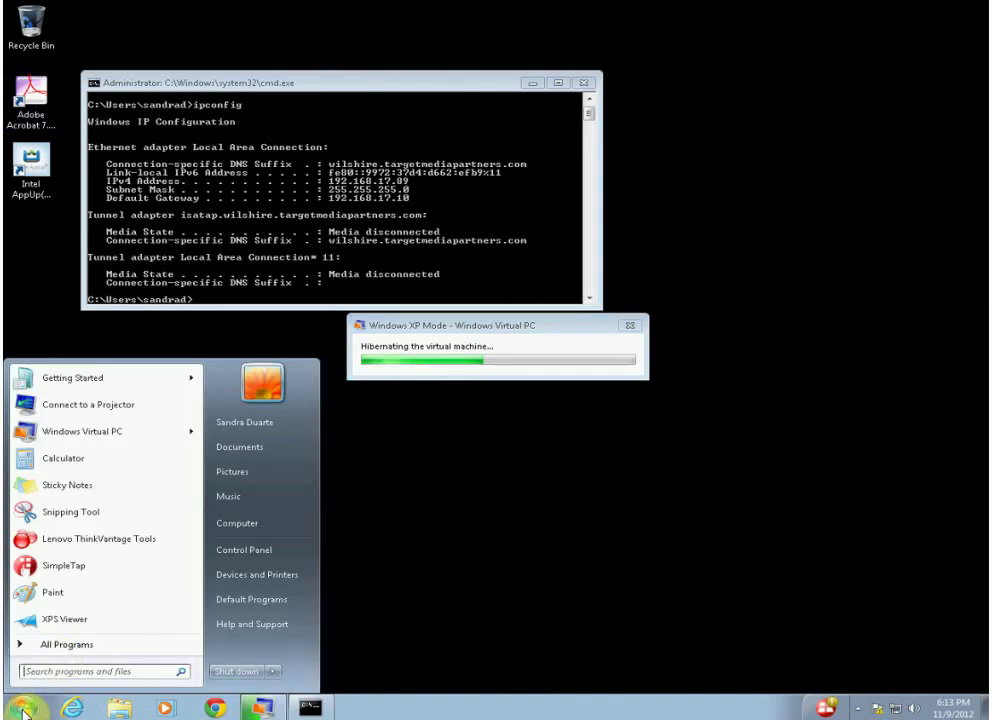
pyautogui.click(62, 646)
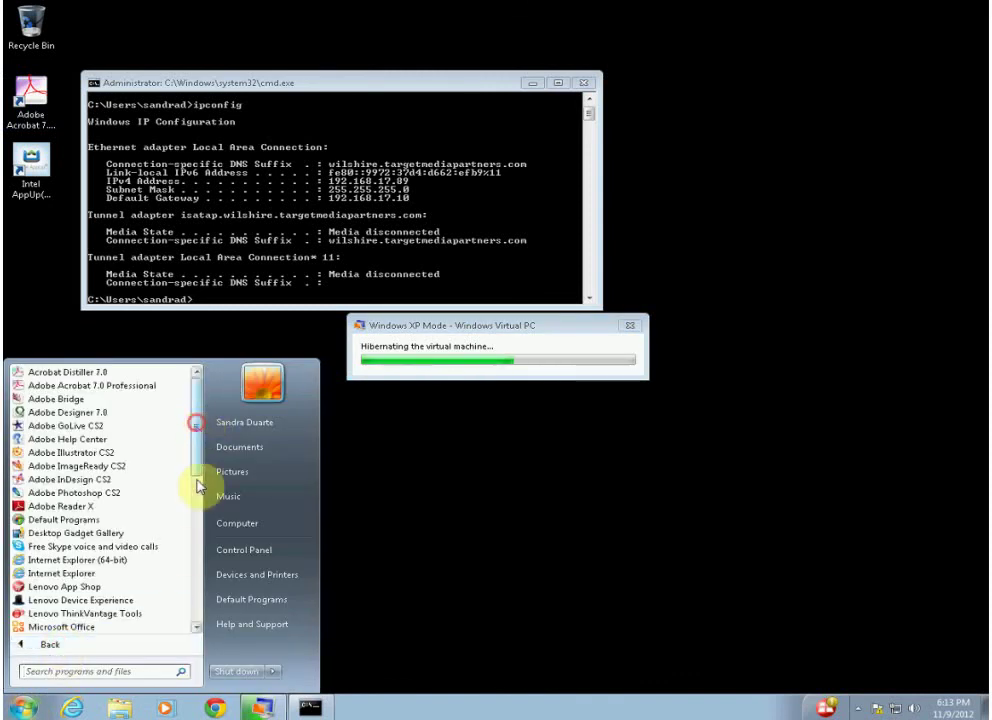
pyautogui.moveTo(198, 487); pyautogui.dragTo(199, 624)
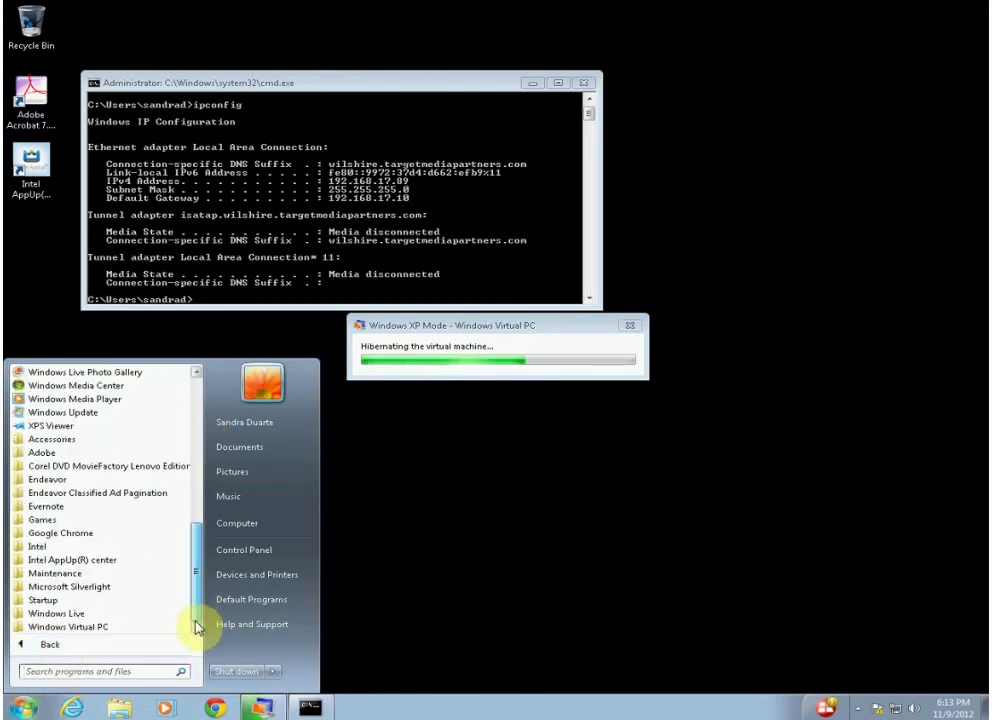
pyautogui.click(73, 628)
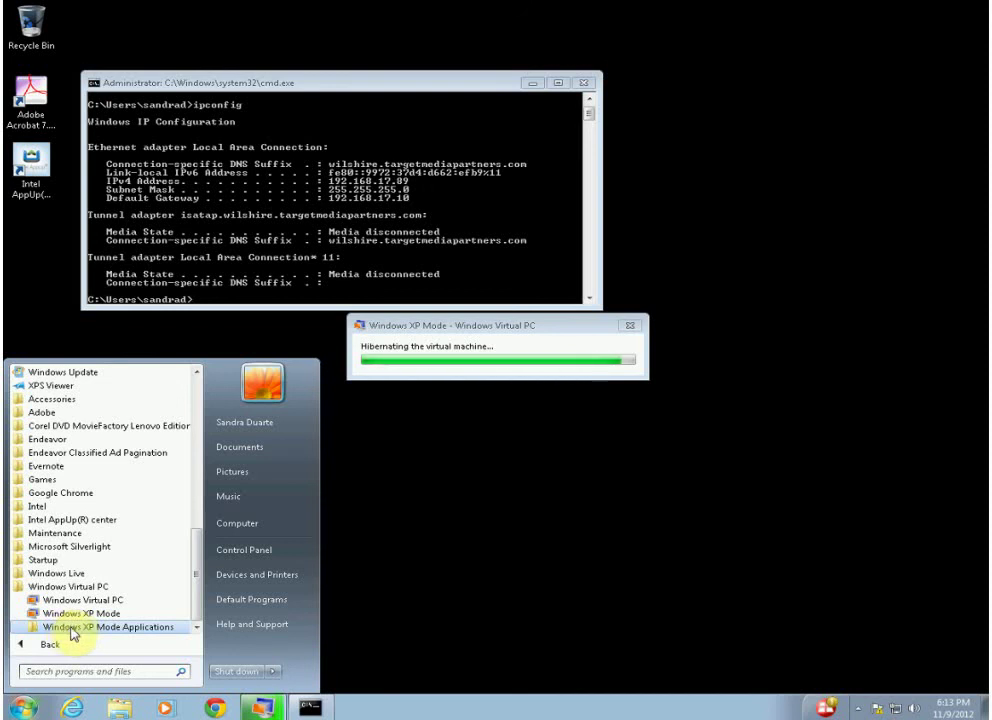
pyautogui.click(72, 627)
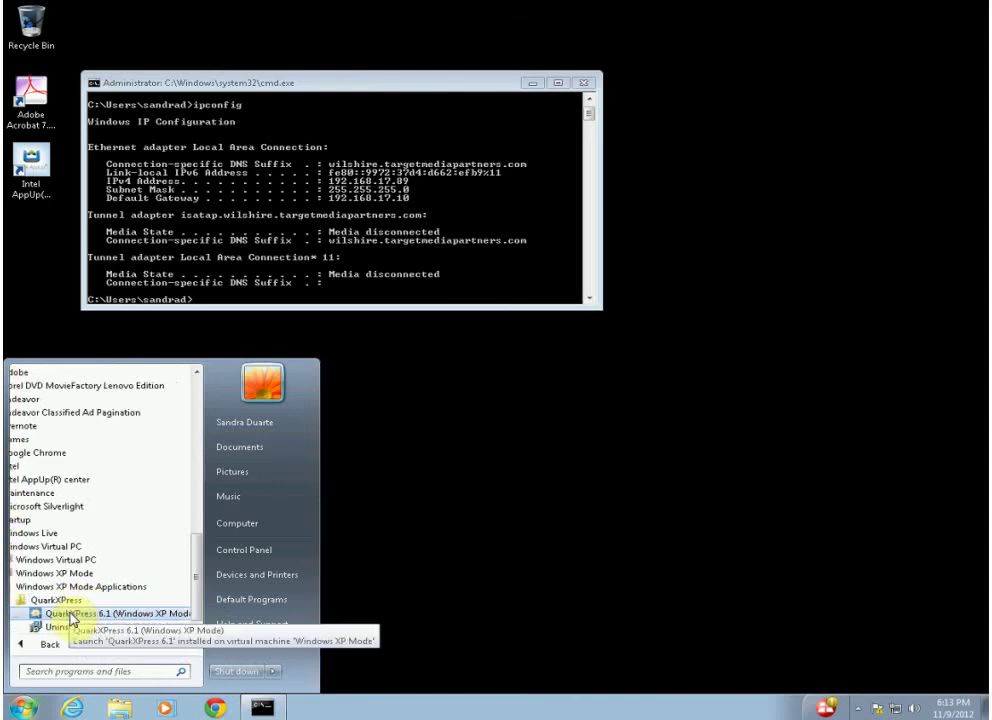
# Create a QuarkXPress 6.1 desktop shortcut by right-dragging its Start menu entry to the desktop.
pyautogui.moveTo(70, 615); pyautogui.dragTo(459, 567)
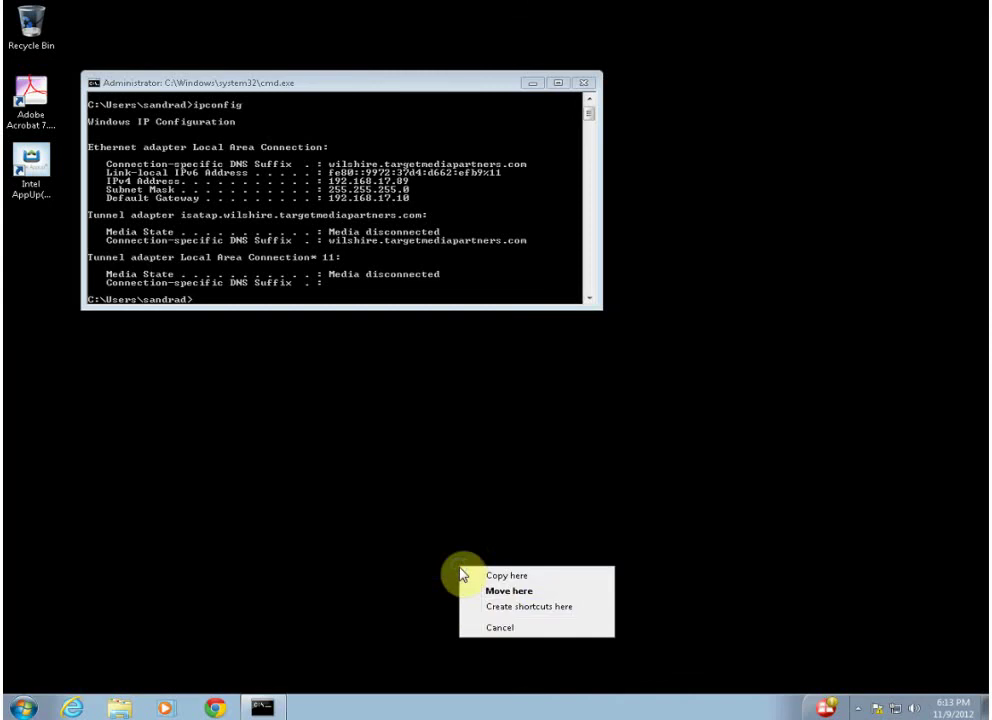
pyautogui.click(497, 609)
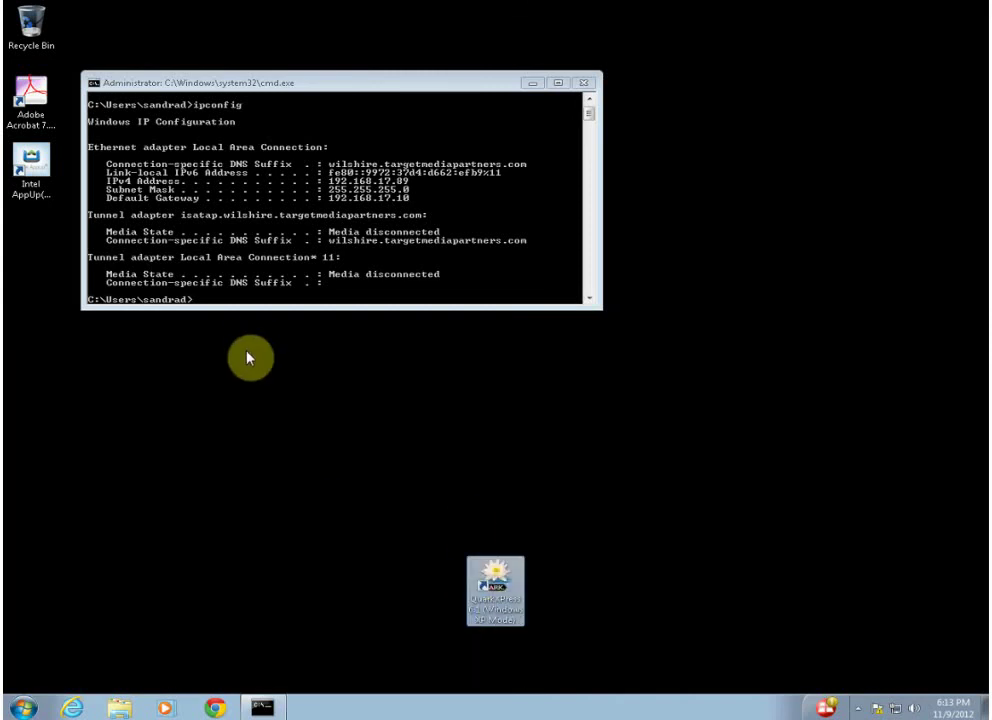
pyautogui.click(27, 706)
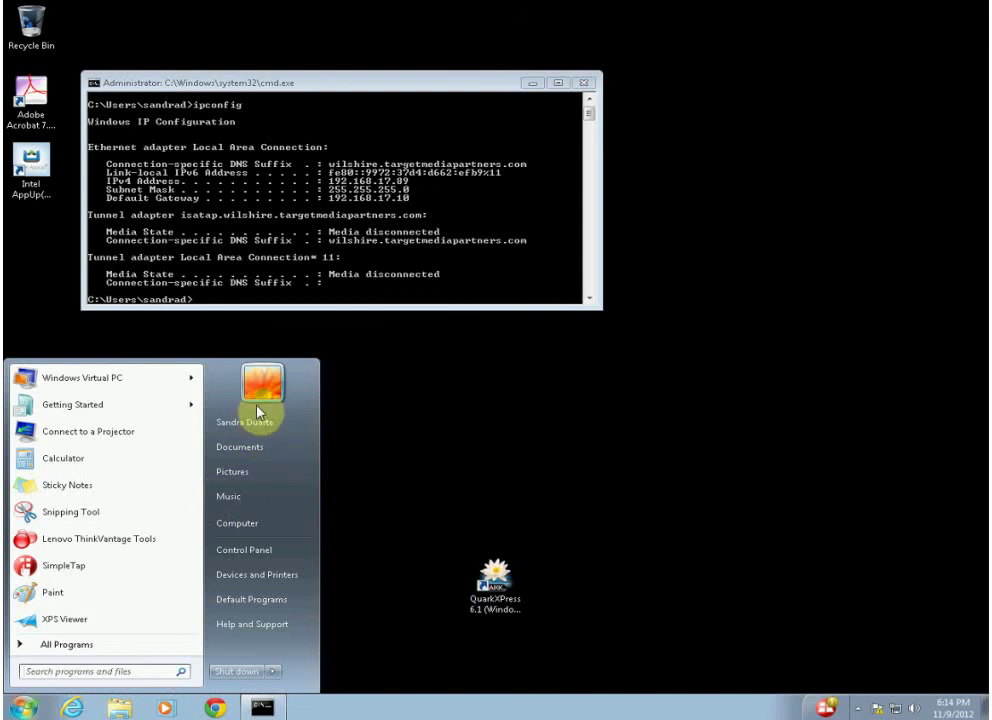
pyautogui.click(502, 588)
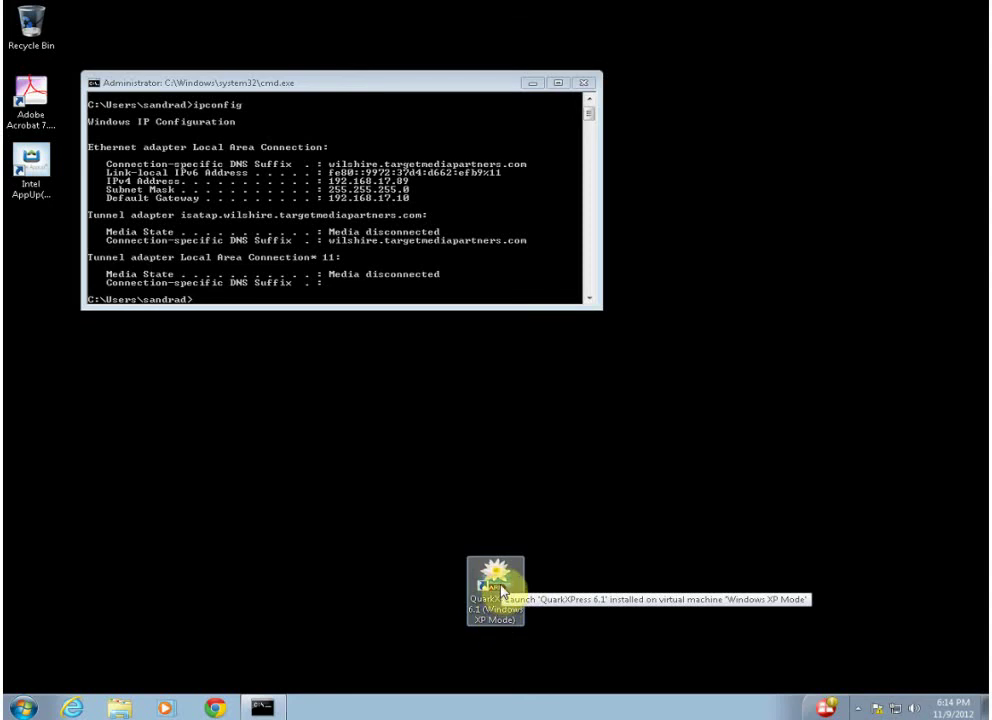
# Launch QuarkXPress from the desktop shortcut and sign in with another account's credentials.
pyautogui.doubleClick(501, 590)
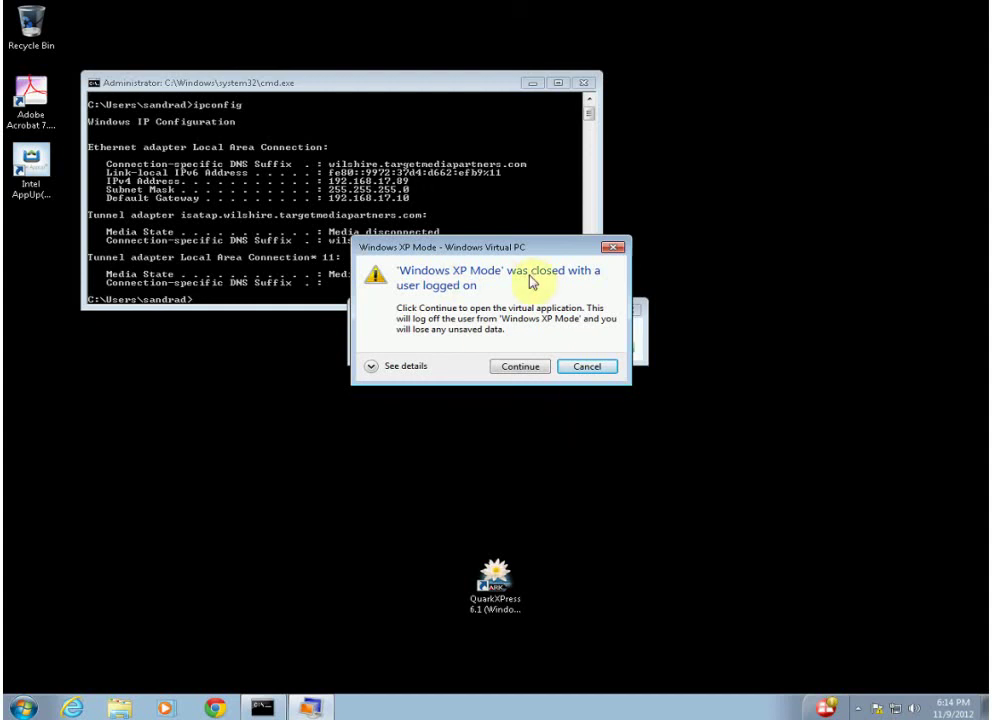
pyautogui.click(519, 367)
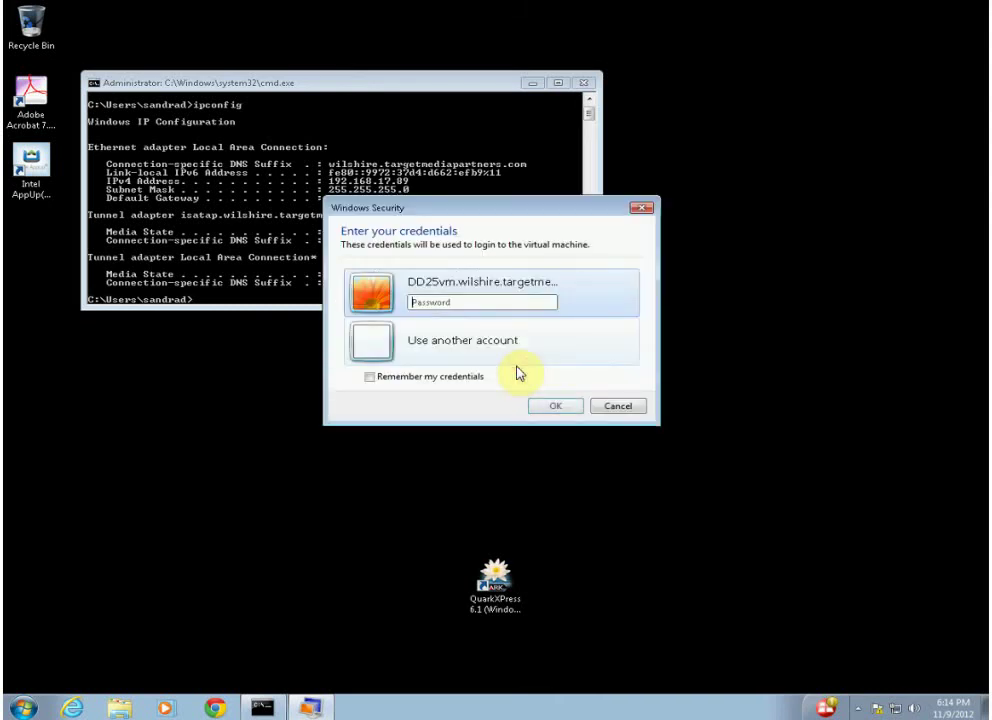
pyautogui.click(443, 345)
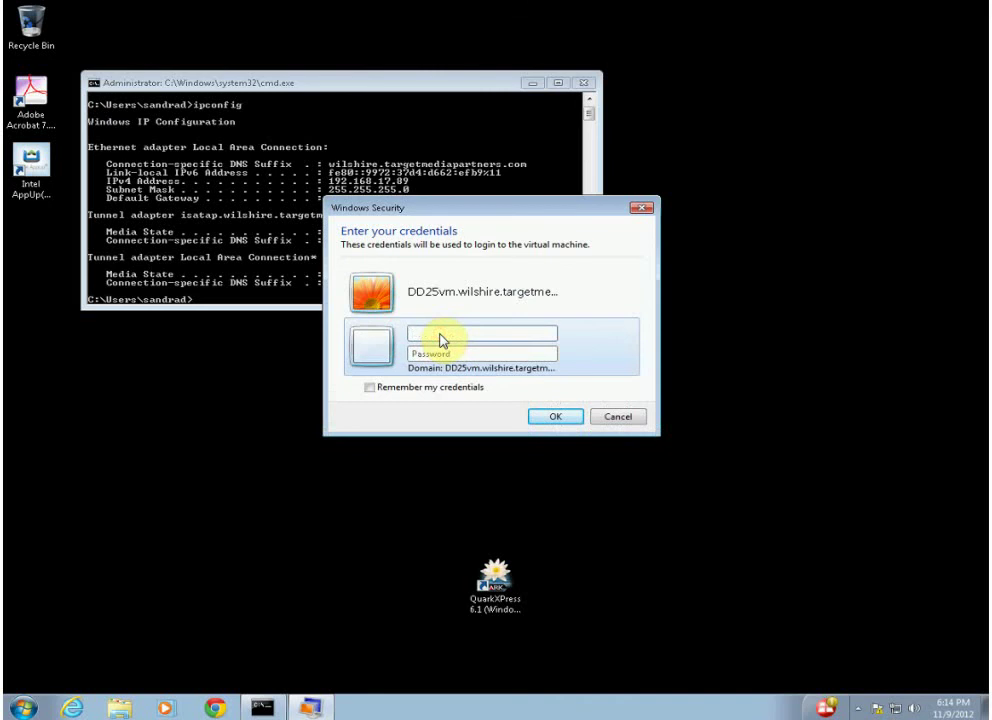
pyautogui.write('sandrad')
pyautogui.press('Tab')
pyautogui.write('•••••••••')
pyautogui.press('Return')
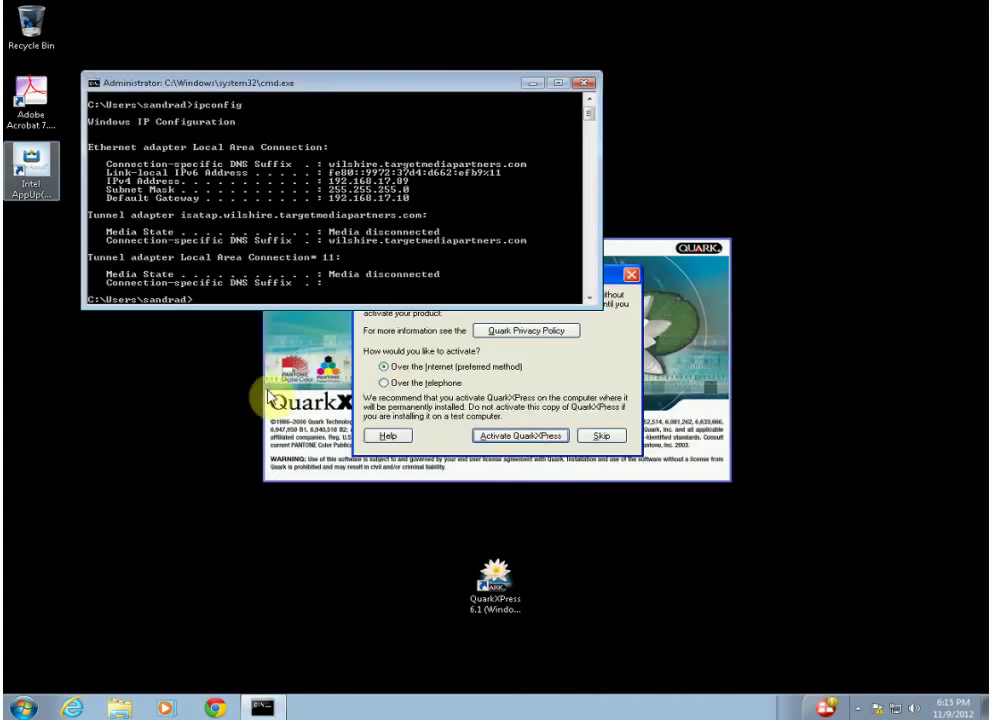
# Activate QuarkXPress online, acknowledge the success message, and close the command prompt.
pyautogui.click(522, 437)
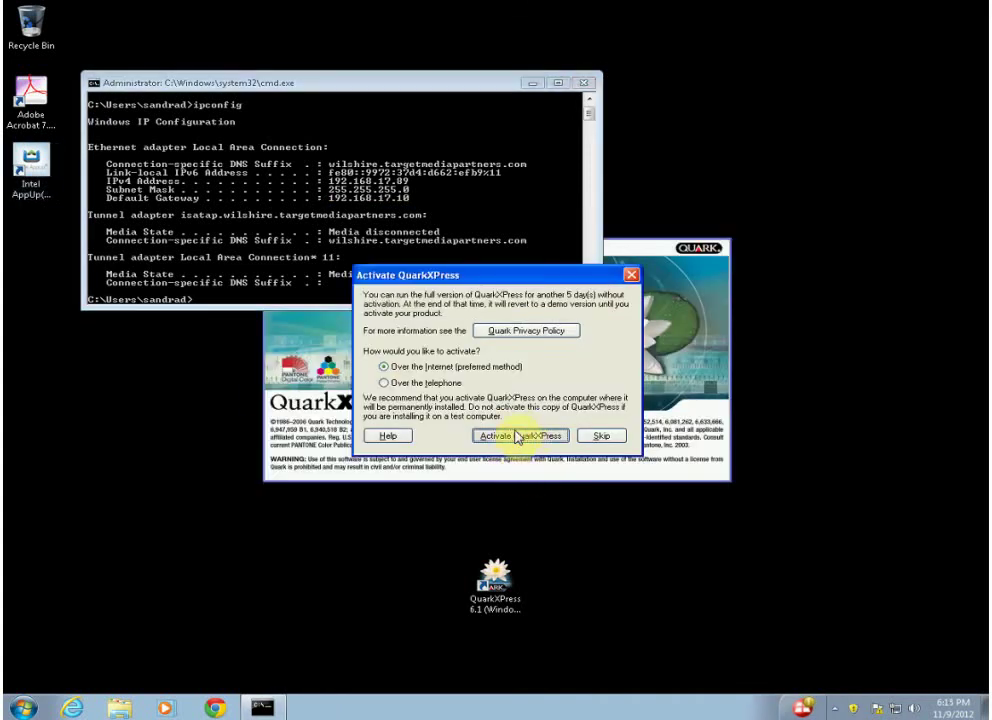
pyautogui.click(518, 437)
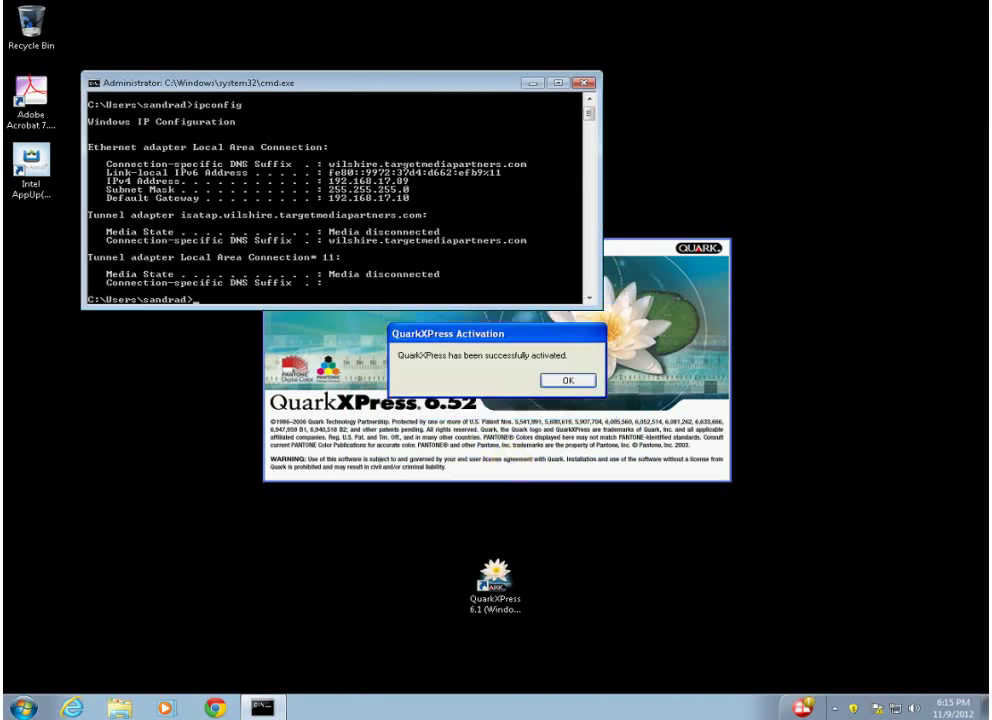
pyautogui.click(560, 382)
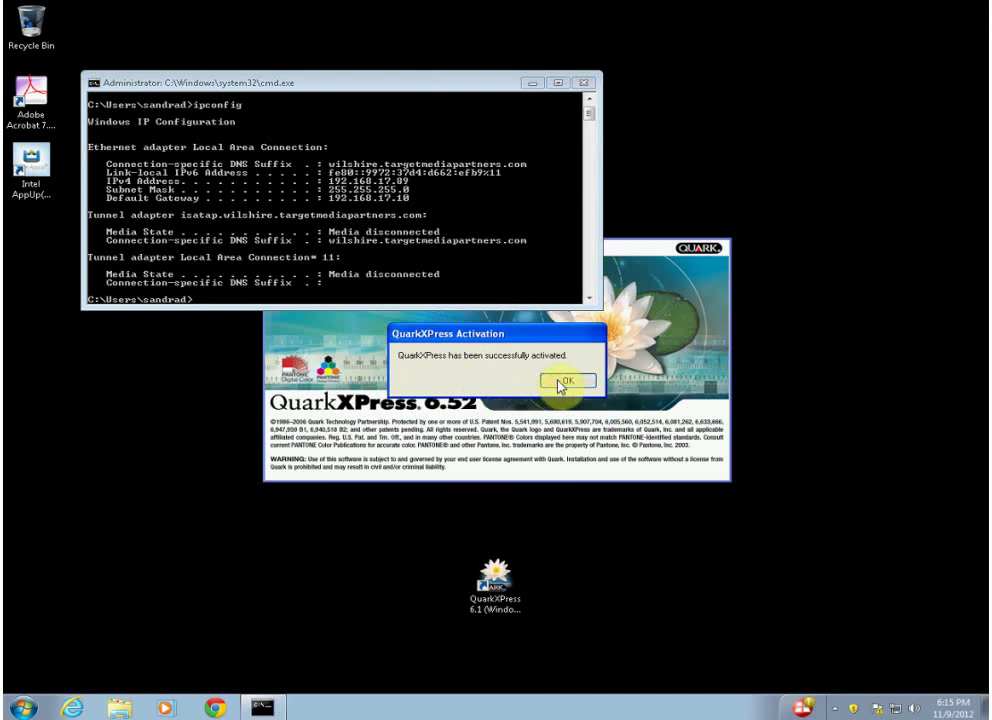
pyautogui.click(584, 83)
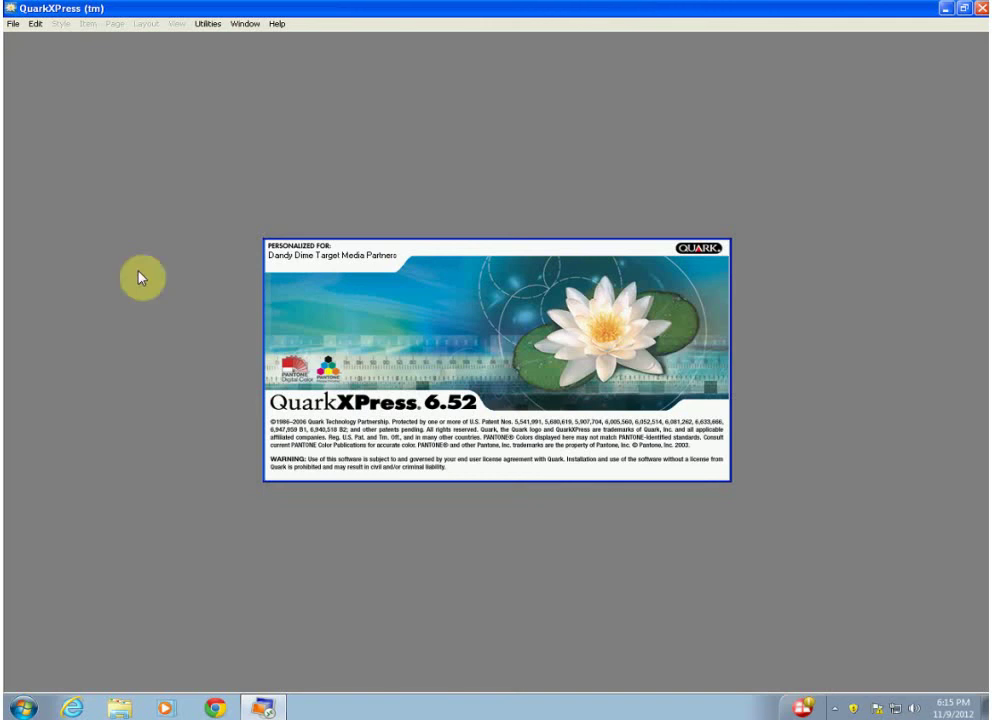
# Dismiss the QuarkXPress splash screen, minimize and restore the window, and show the File menu.
pyautogui.click(491, 363)
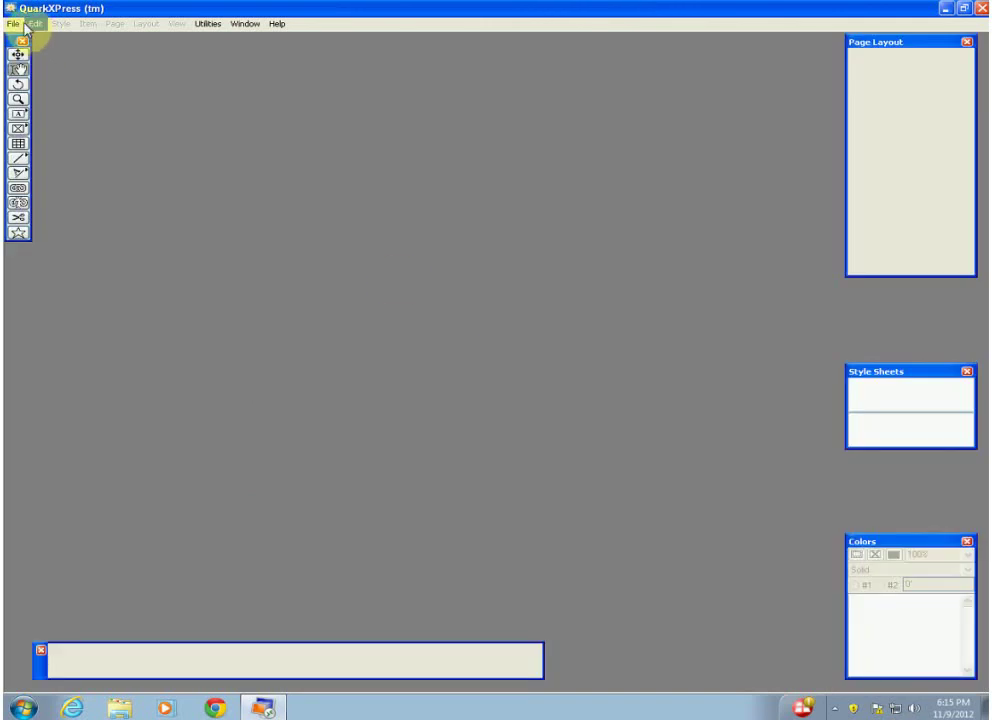
pyautogui.click(950, 10)
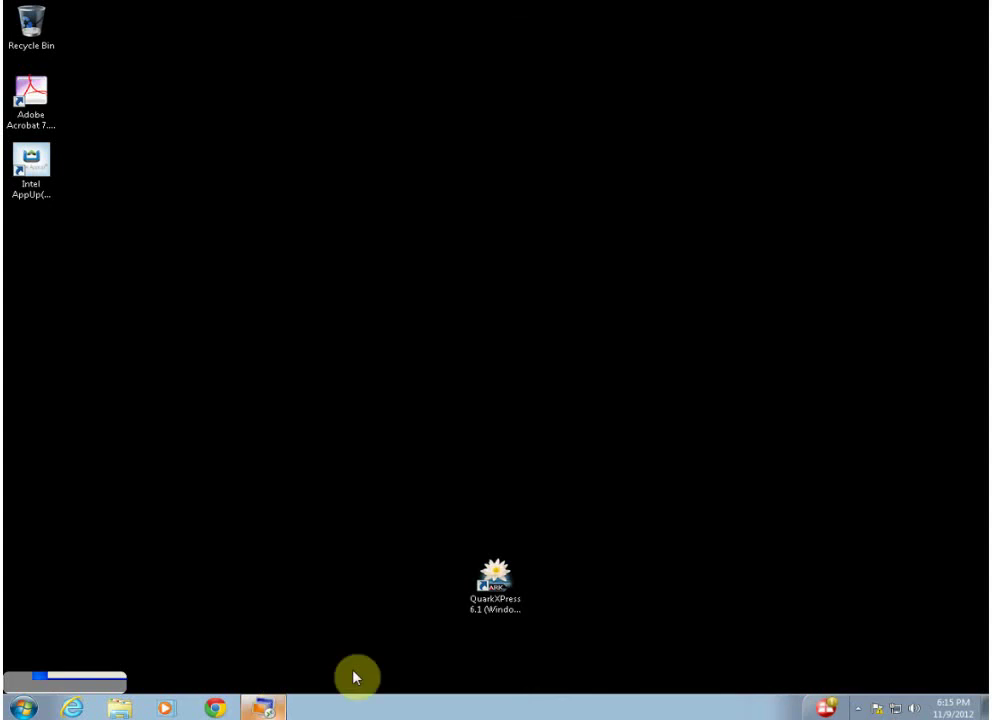
pyautogui.click(266, 710)
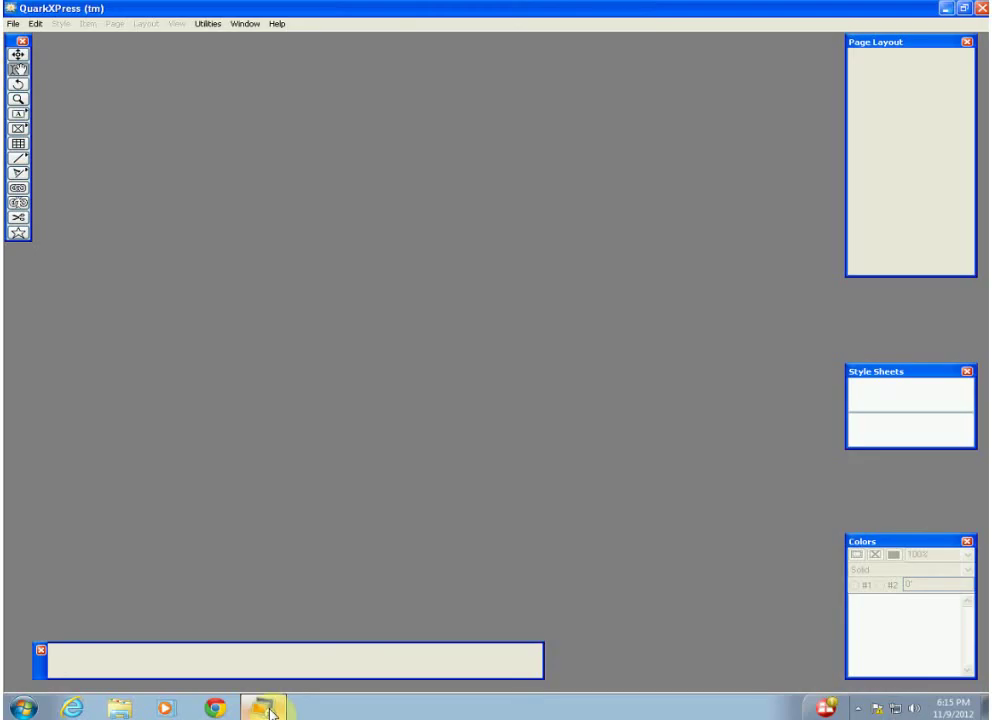
pyautogui.click(12, 24)
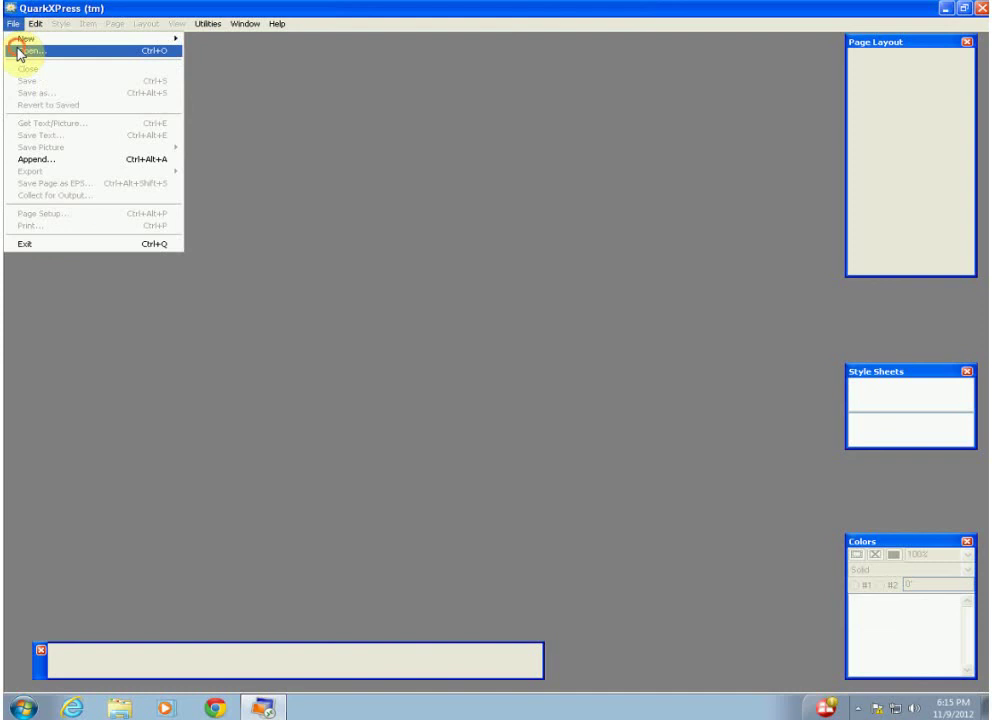
# Open VirtualApp2.qxp from the P:\PAG\test files folder.
pyautogui.click(20, 50)
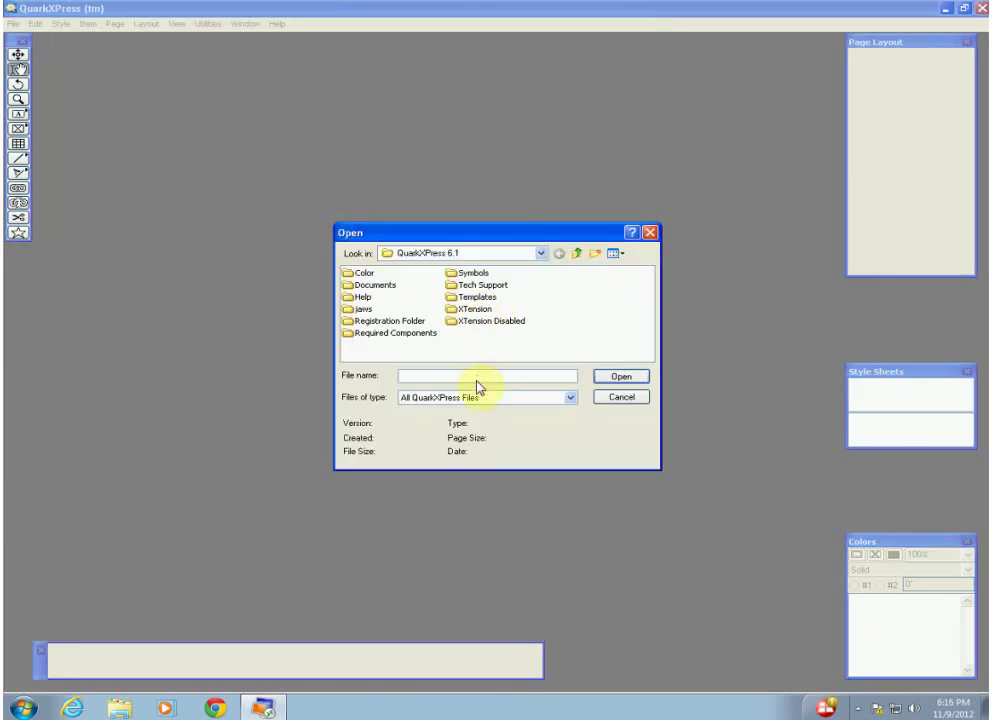
pyautogui.write('p:\\')
pyautogui.press('Return')
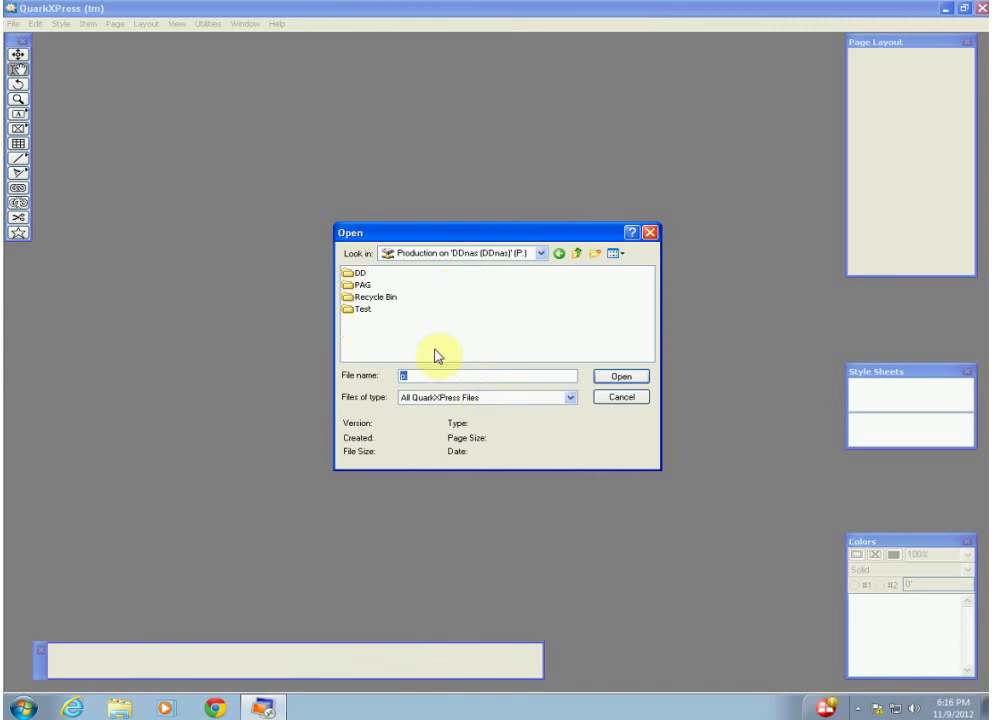
pyautogui.click(356, 286)
pyautogui.doubleClick(356, 286)
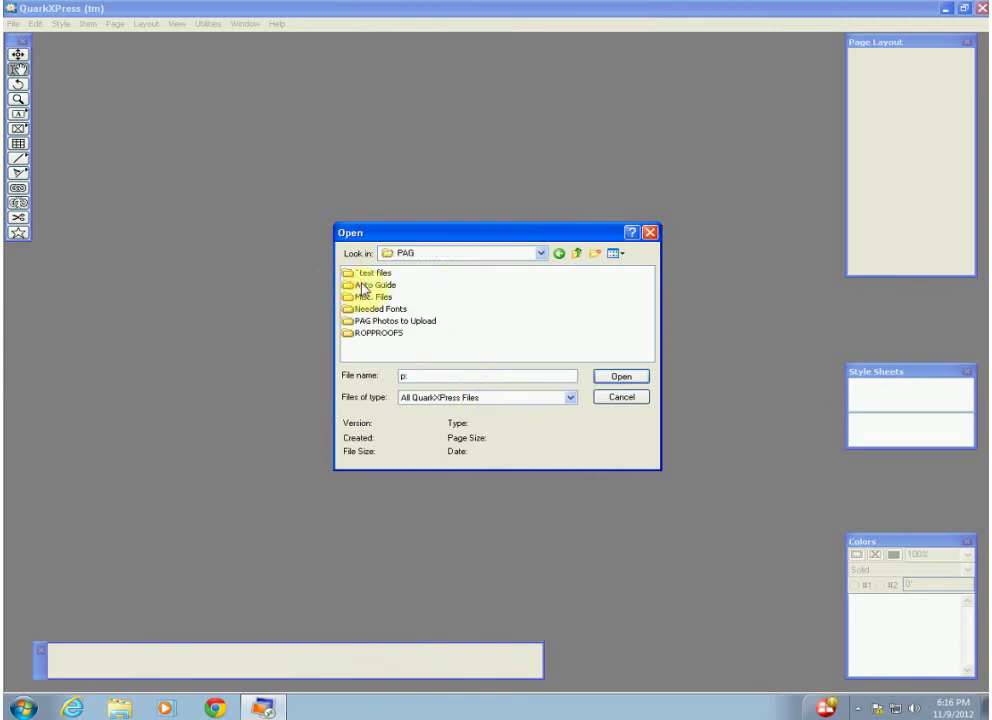
pyautogui.doubleClick(362, 273)
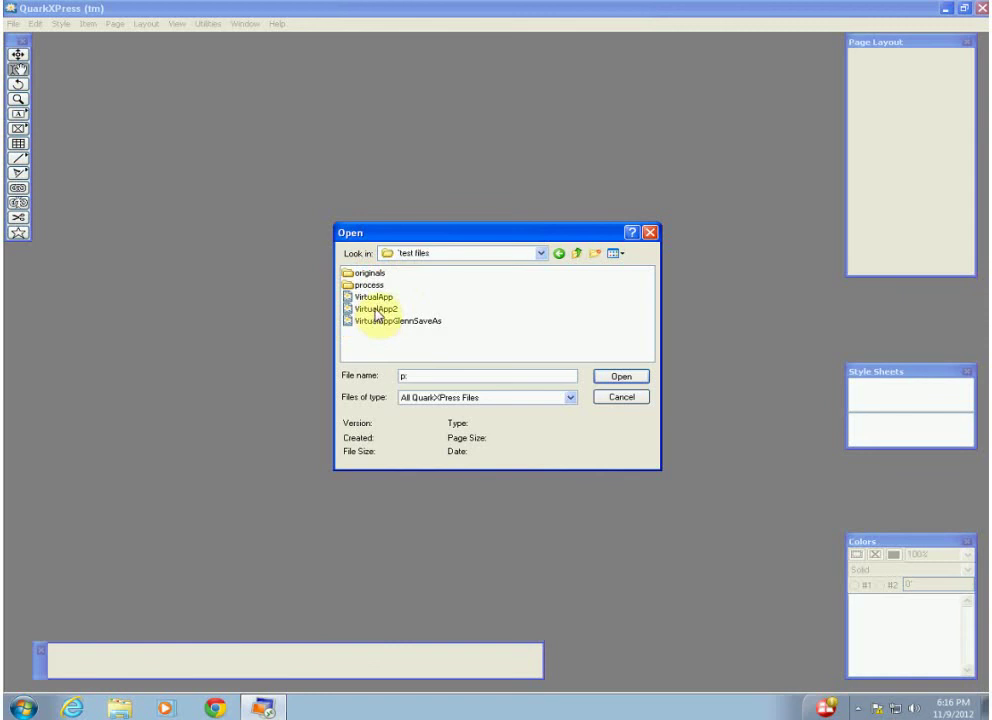
pyautogui.doubleClick(376, 311)
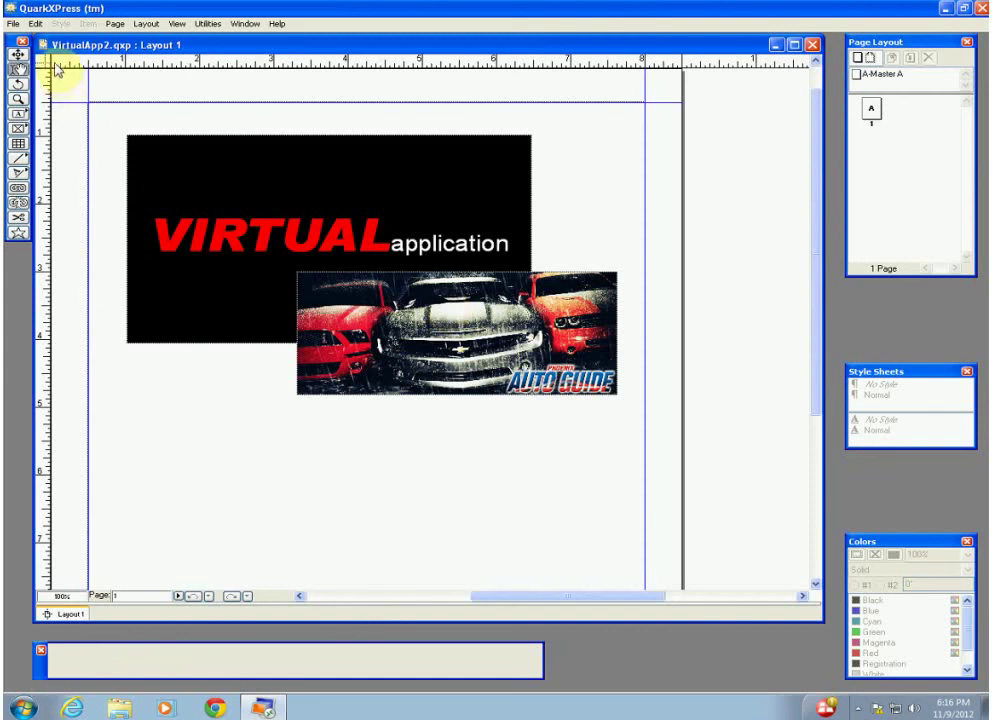
# Look over the File > Export options without choosing one, then open the Print dialog with Ctrl+P.
pyautogui.click(12, 23)
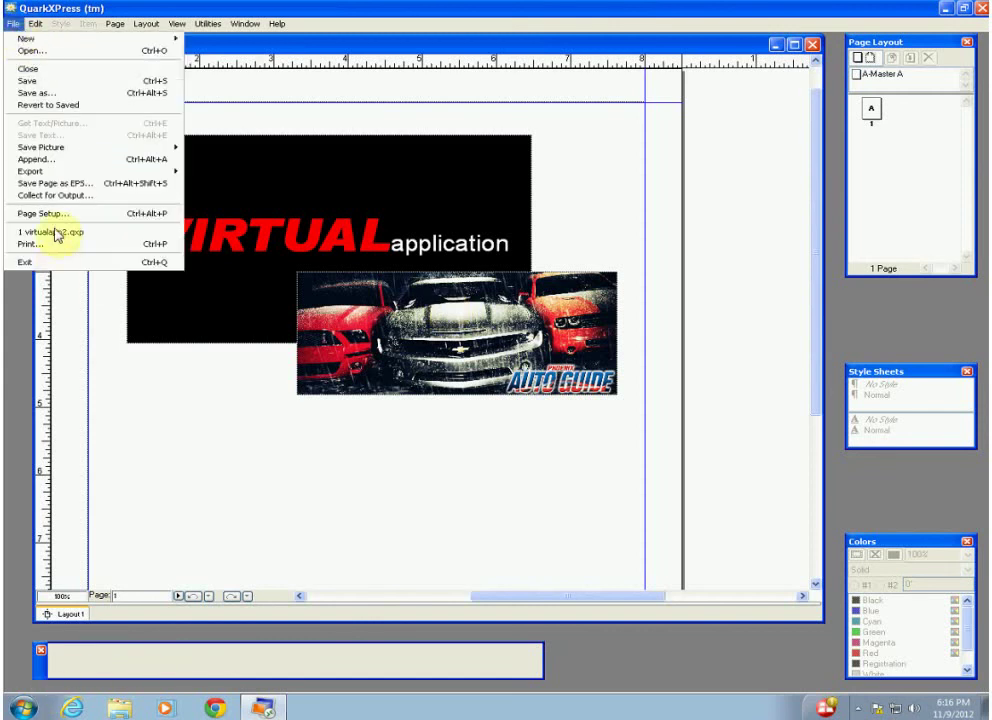
pyautogui.moveTo(50, 175)
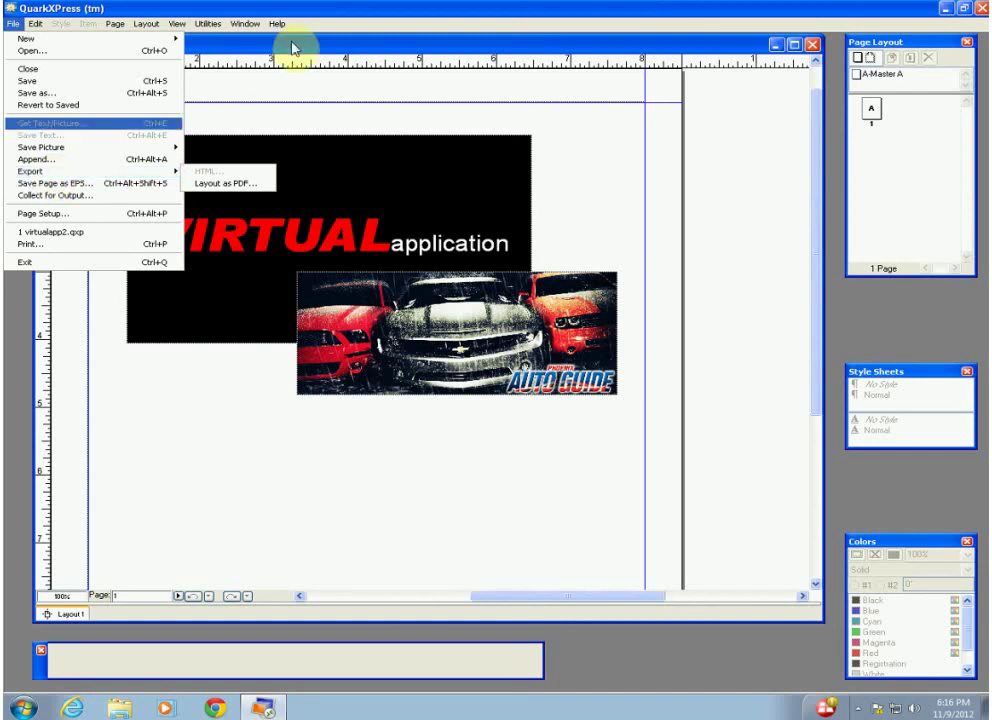
pyautogui.click(345, 27)
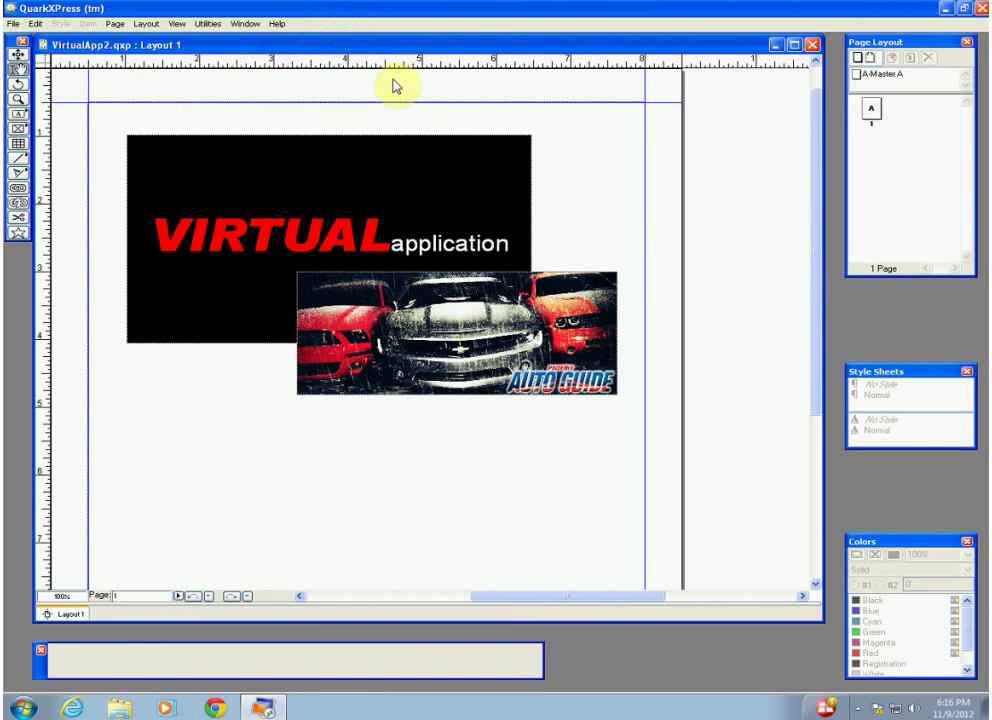
pyautogui.hotkey('ctrl', 'p')
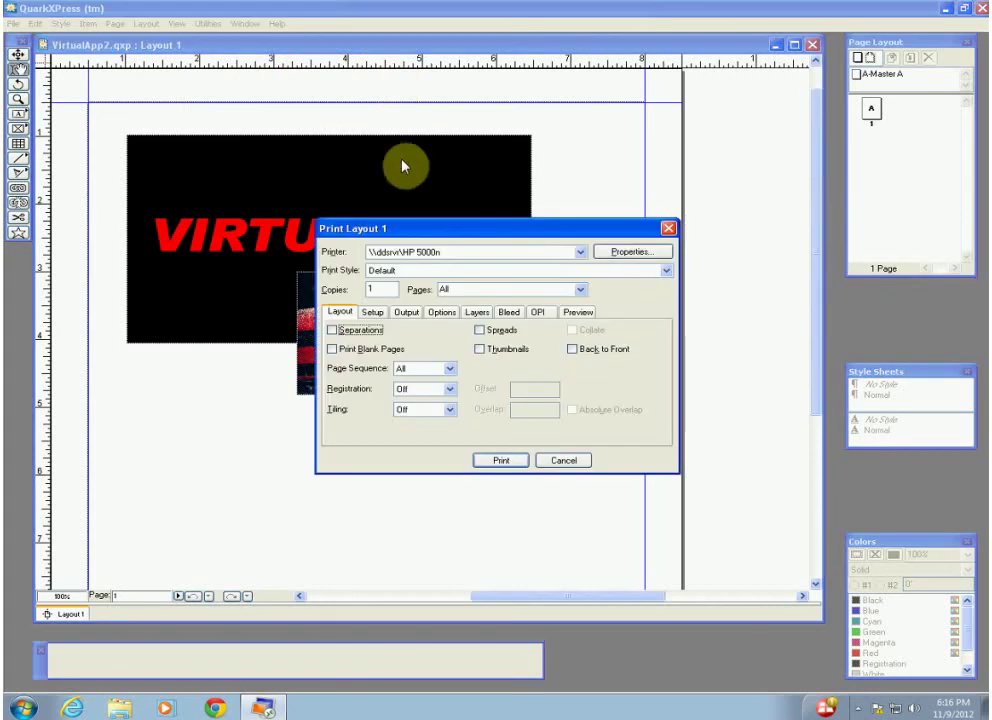
# Keep HP 5000n but cancel printing, then quit QuarkXPress without saving VirtualApp2.qxp.
pyautogui.click(581, 252)
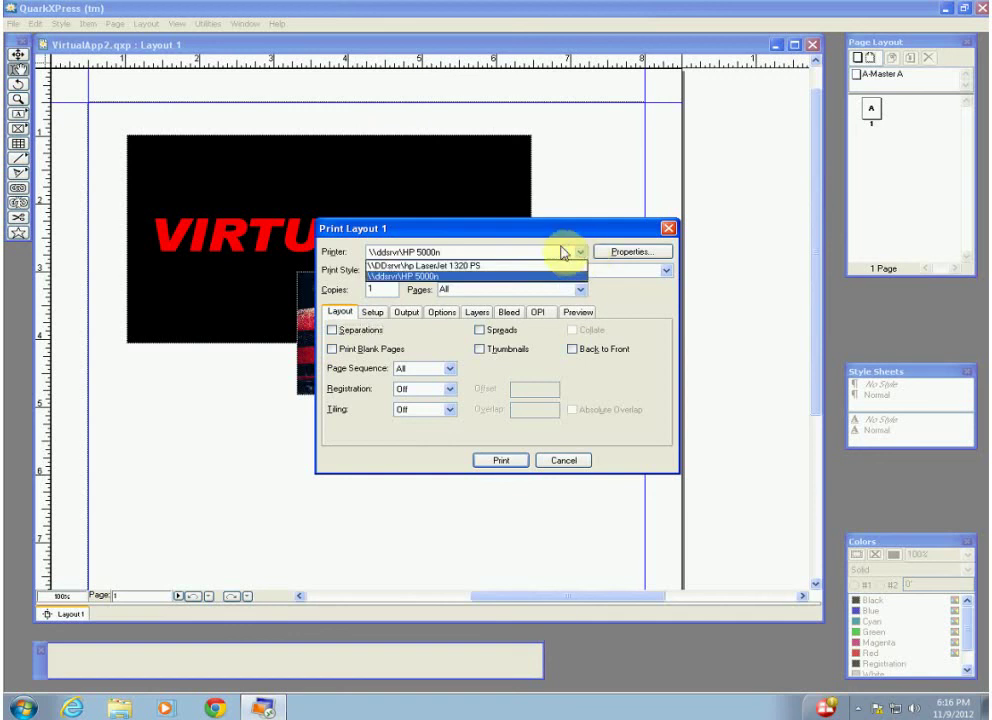
pyautogui.click(458, 286)
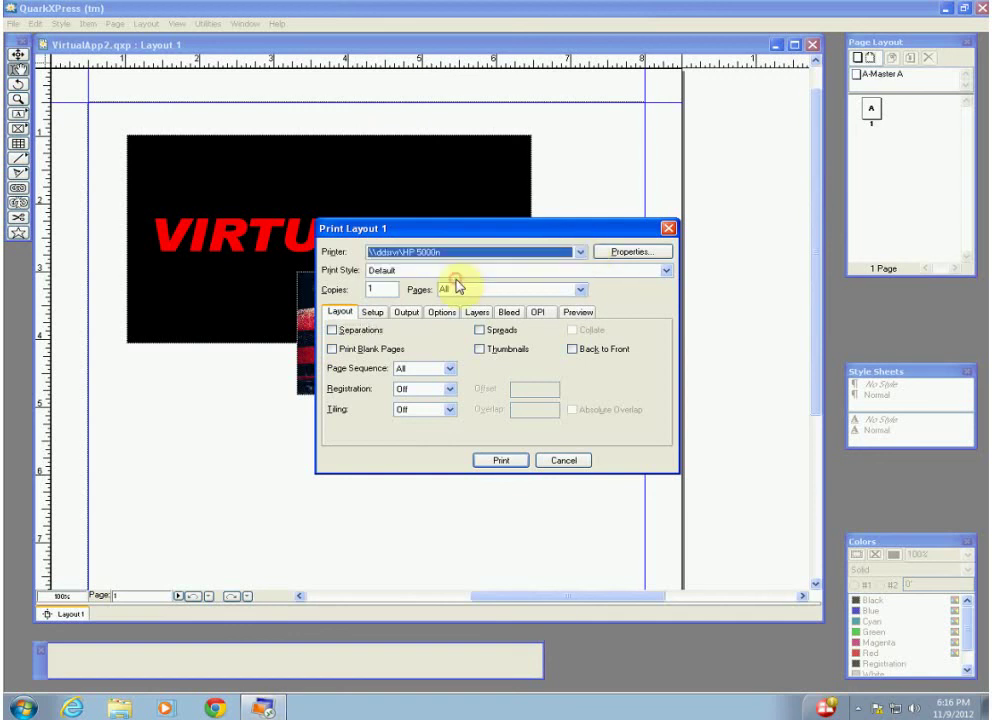
pyautogui.click(564, 460)
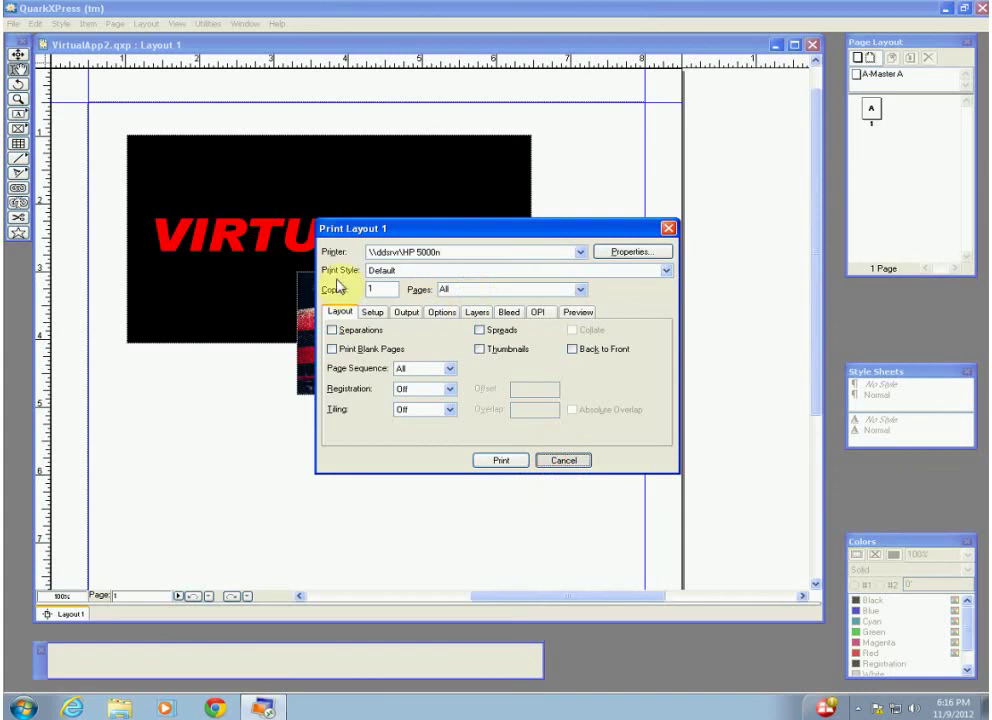
pyautogui.press('Escape')
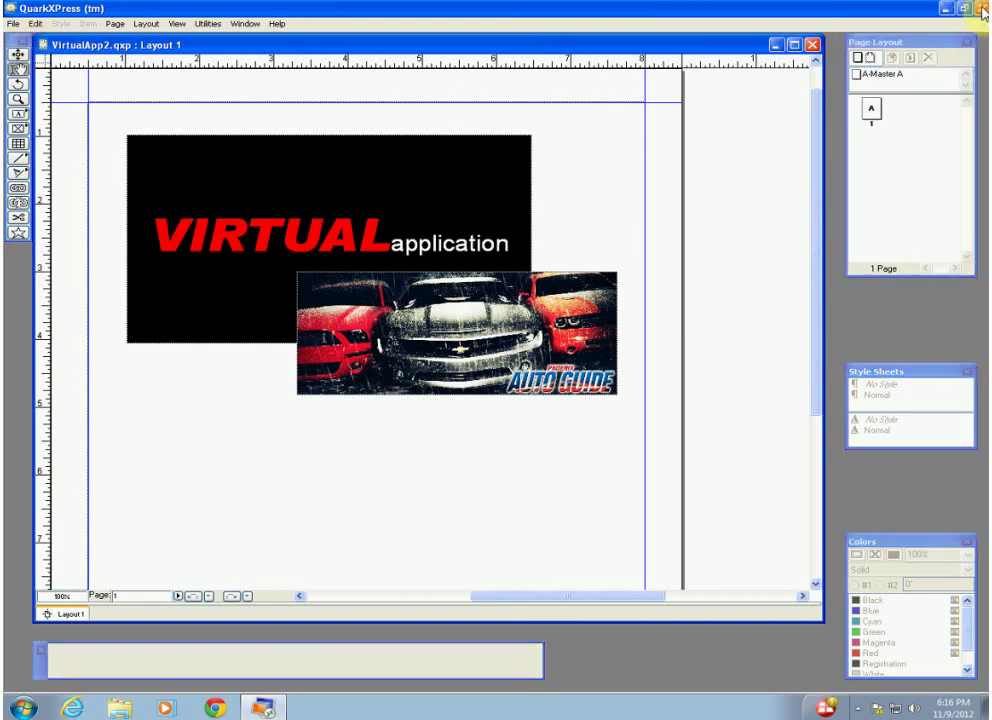
pyautogui.hotkey('ctrl', 'F4')
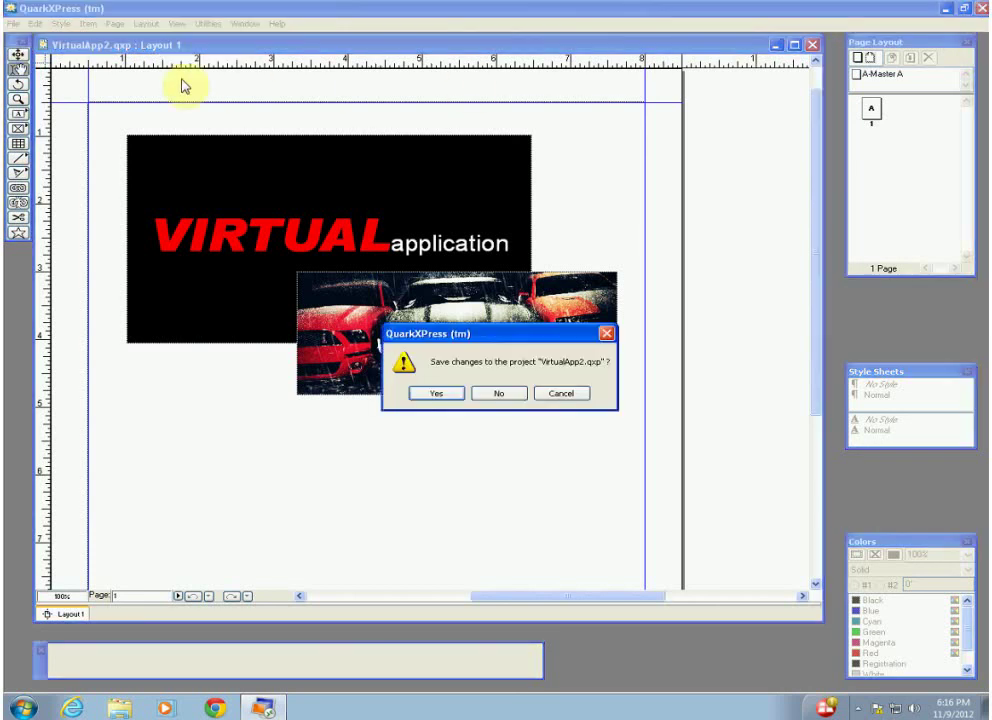
pyautogui.click(502, 392)
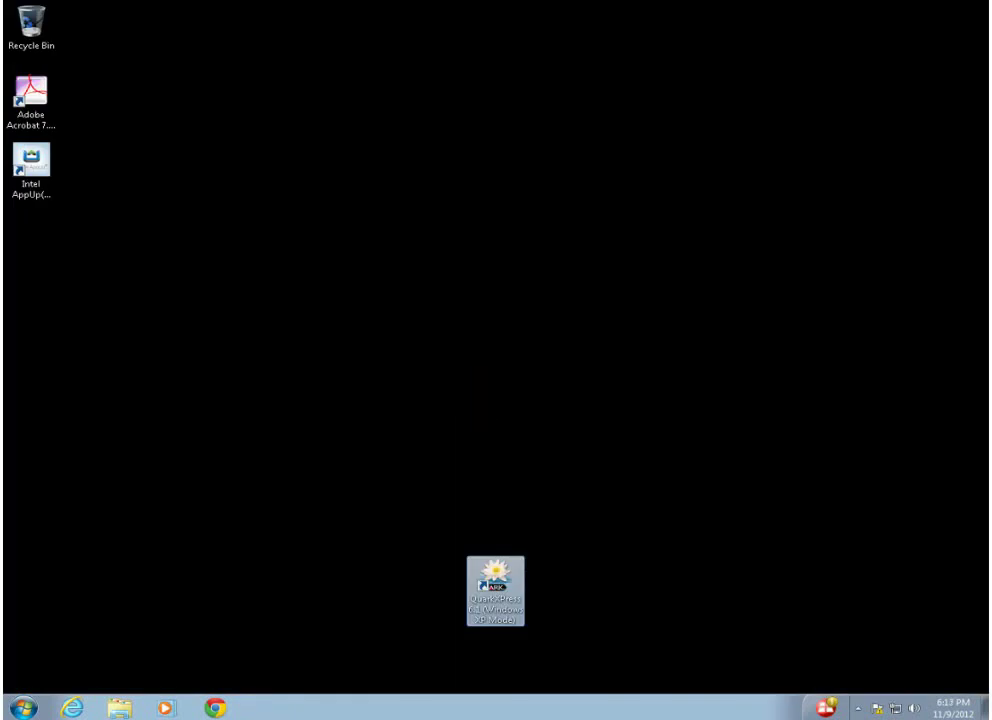